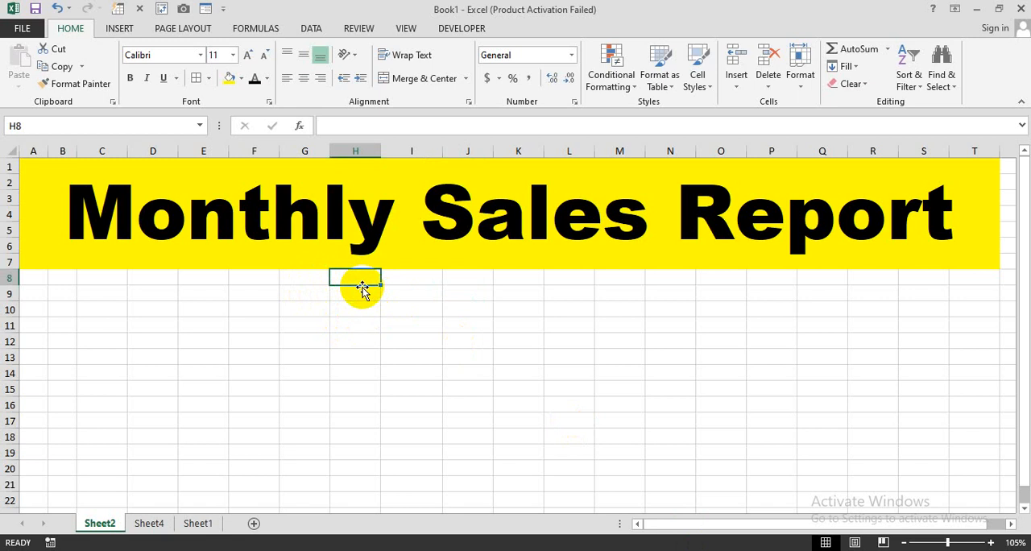
Enter the column headings S NO, Products and Price in cells H8 to J8, below the report title.
text(S)
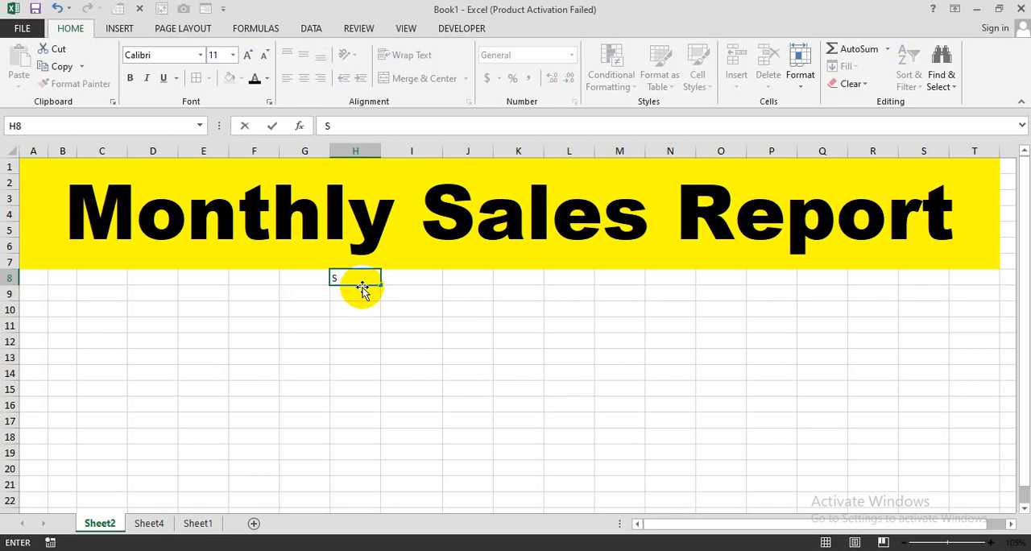
text( NO)
key(Tab)
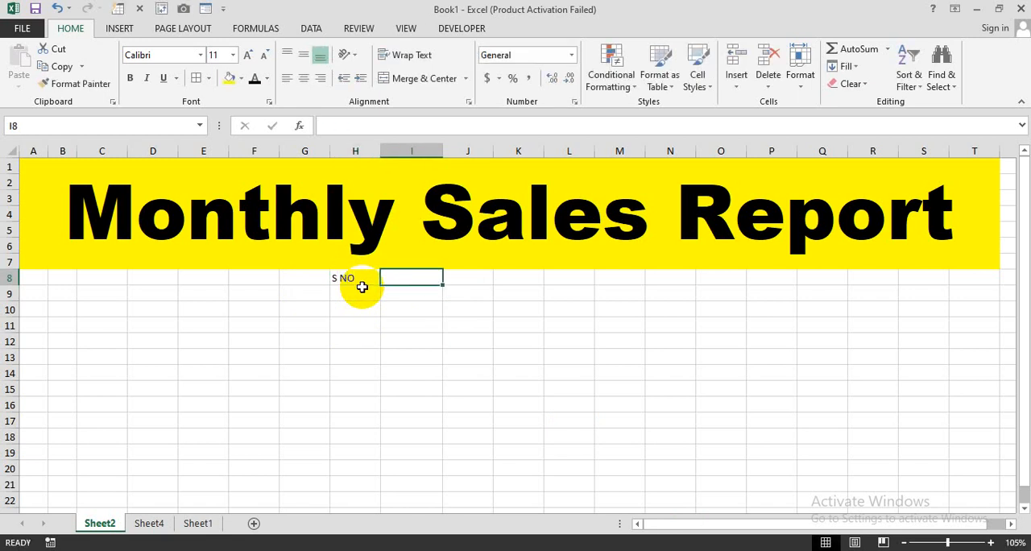
text(Products)
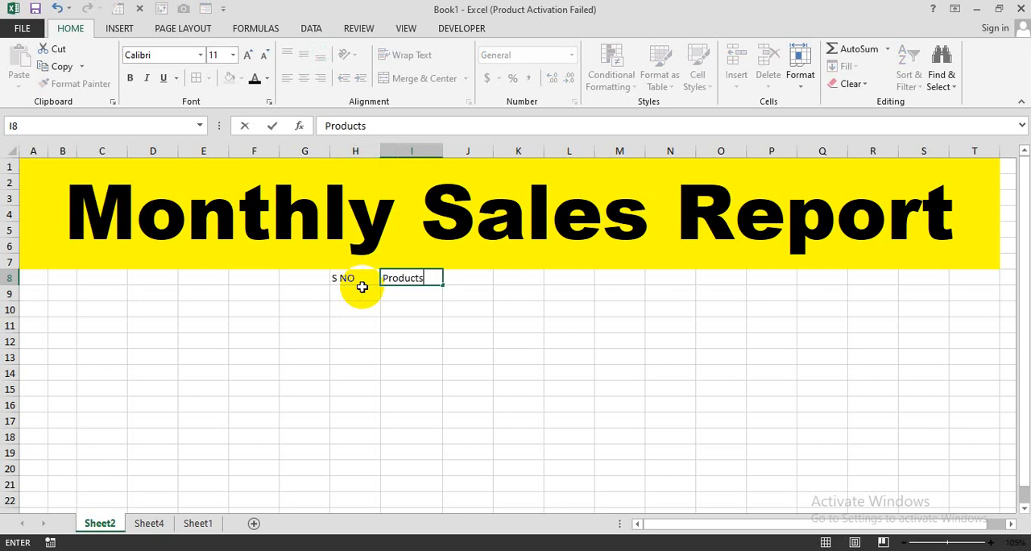
key(Tab)
text(P)
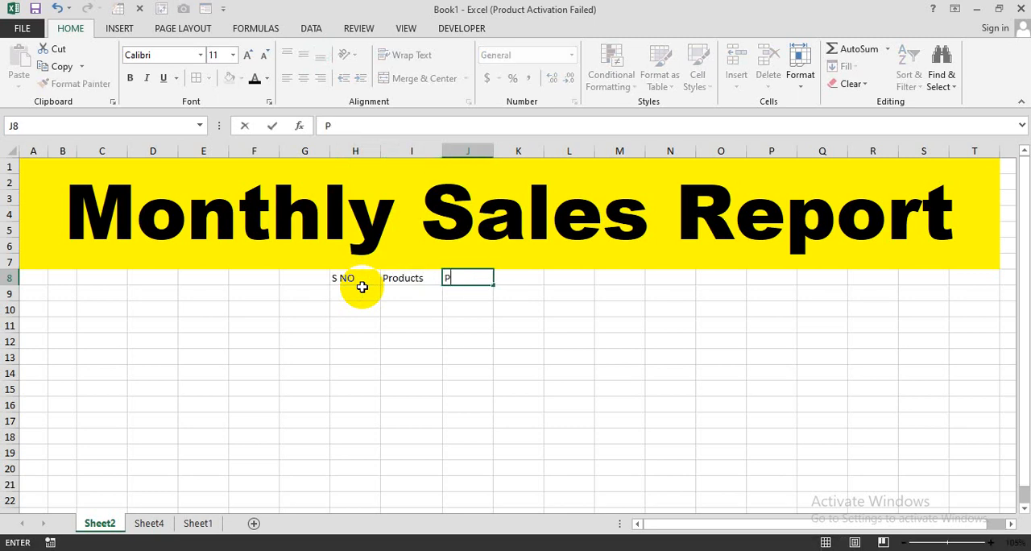
text(rice)
key(Tab)
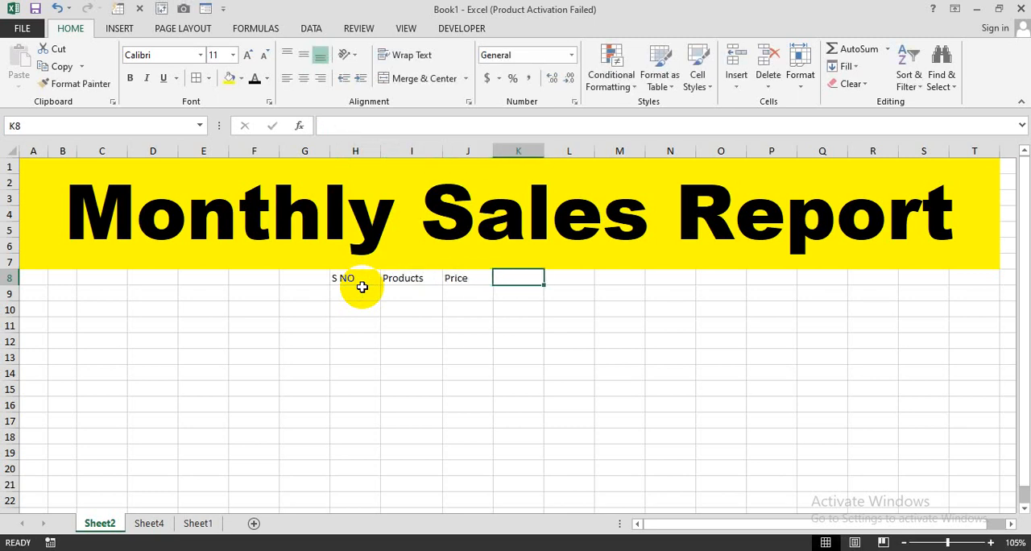
Continue the heading row with Qty-1, Qty-2 and Amount in cells K8 to M8.
text(Q)
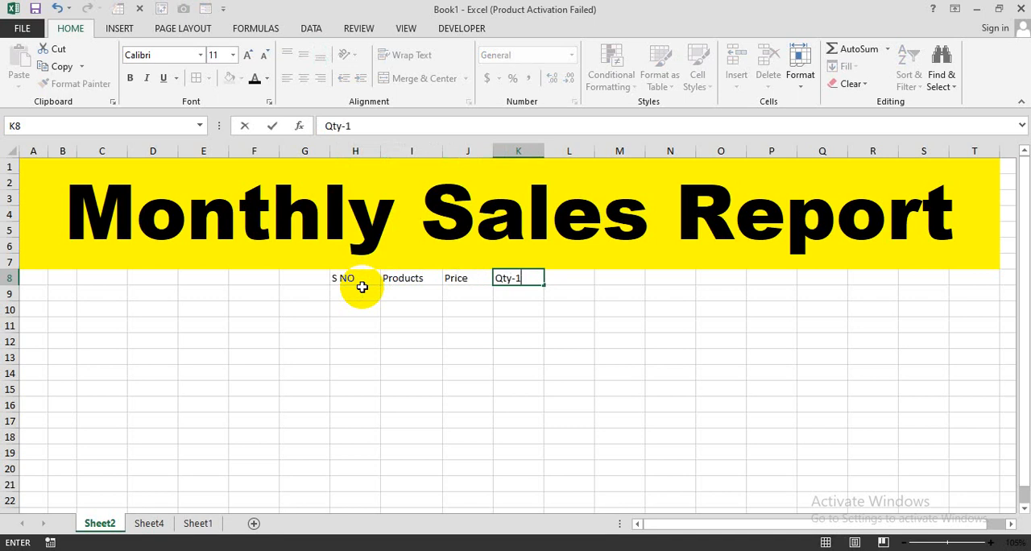
text(ty-1)
key(Tab)
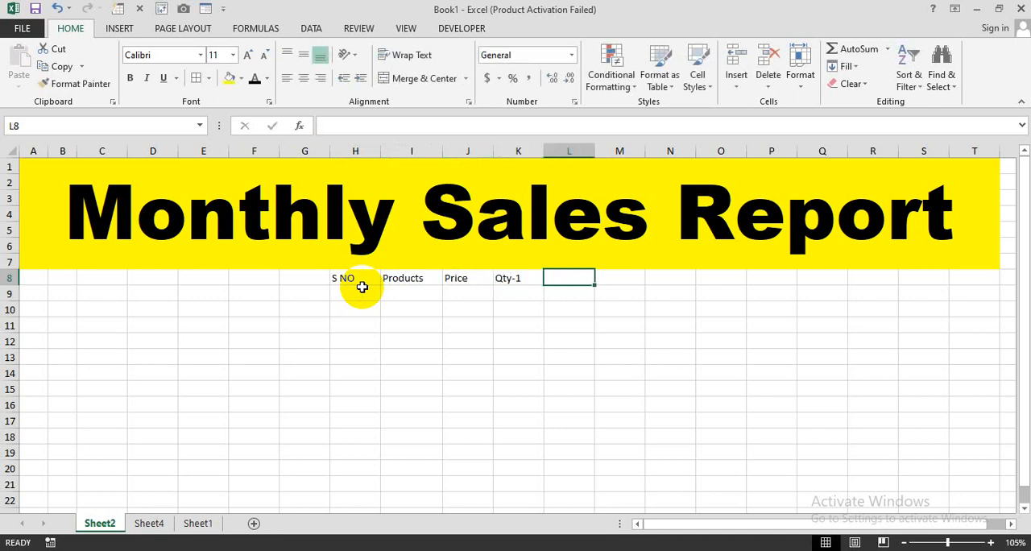
text(Qty-2)
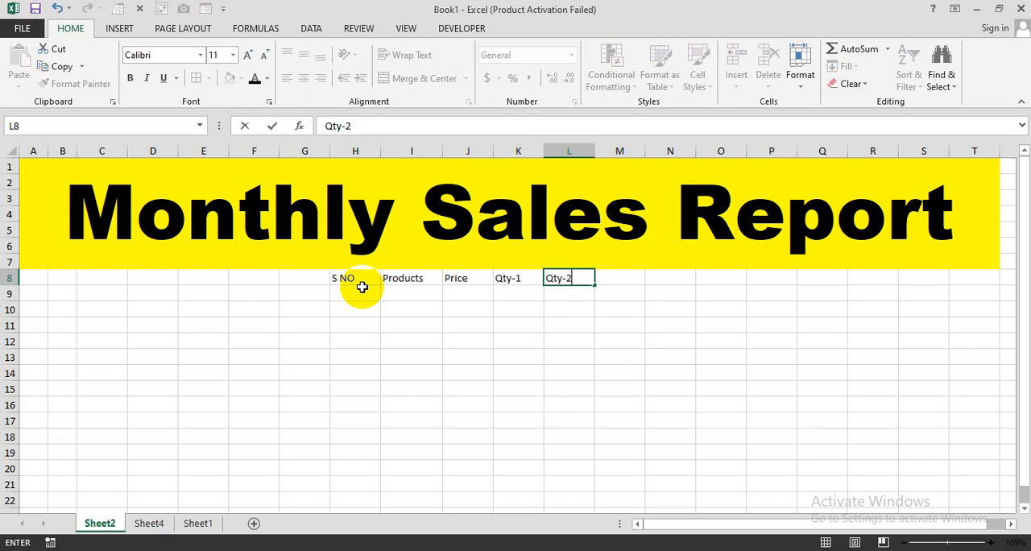
key(Tab)
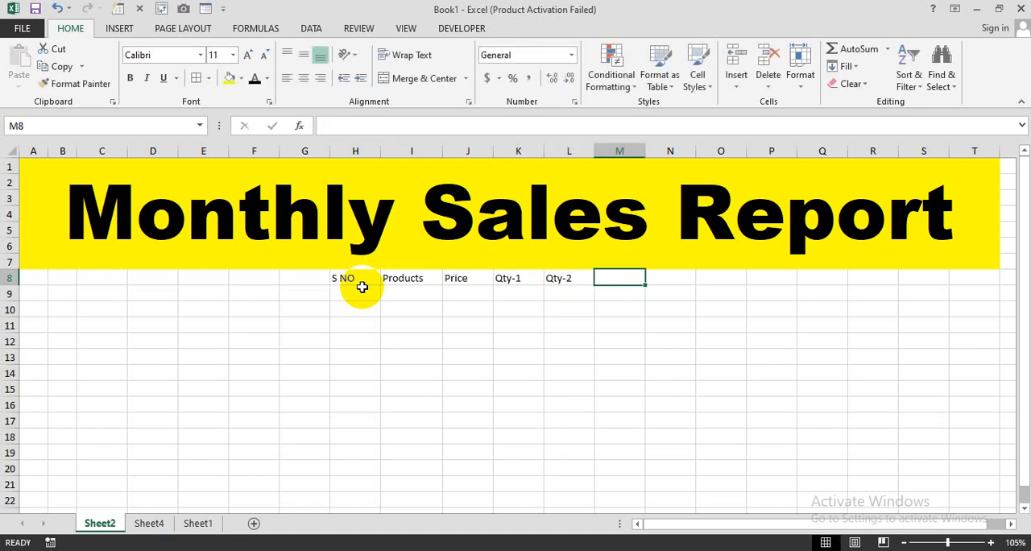
text(Amount)
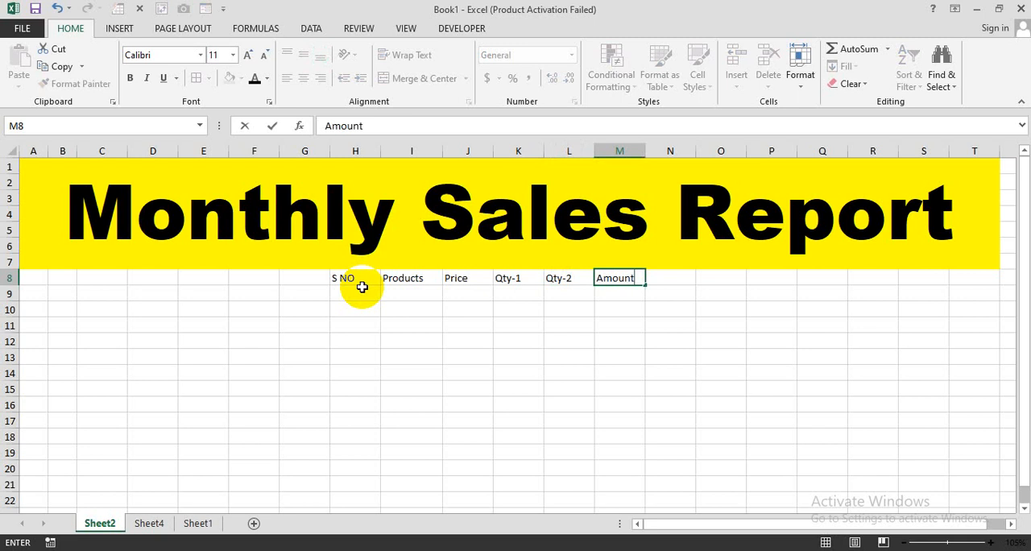
Number the S NO column from 1 to 10 in H9:H18 by entering 1 and 2 and filling the series down.
click(363, 290)
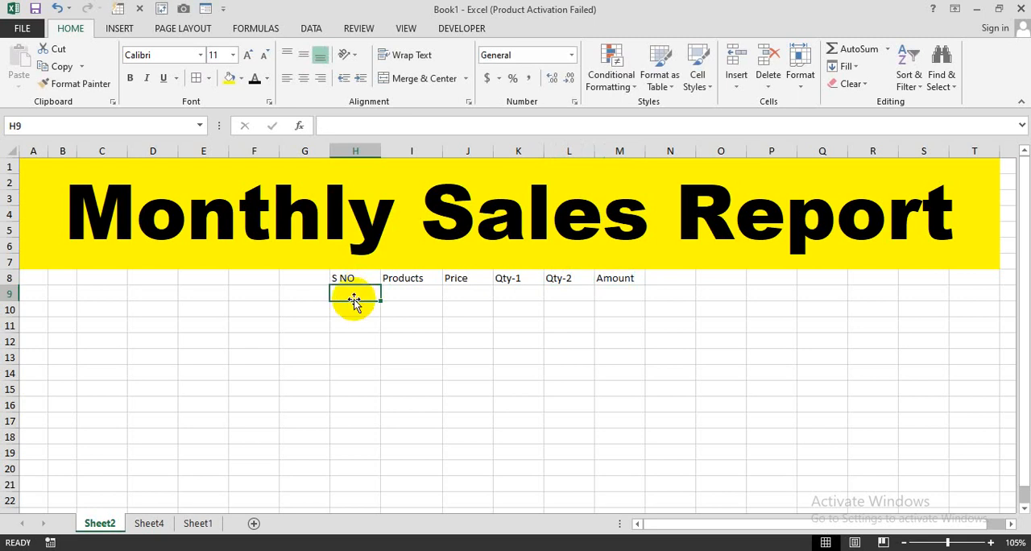
text(1)
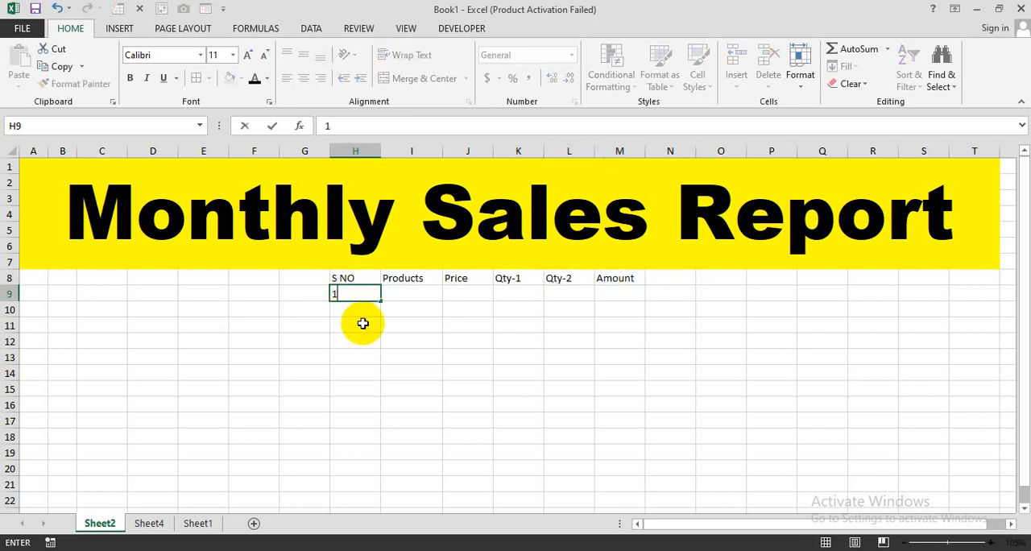
key(Return)
text(2)
key(Return)
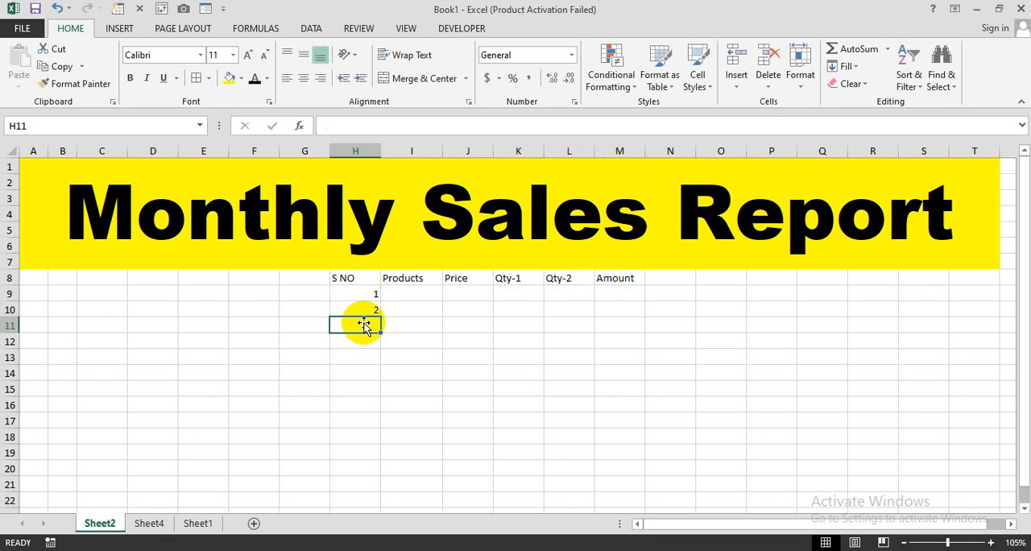
drag(357, 295, 363, 445)
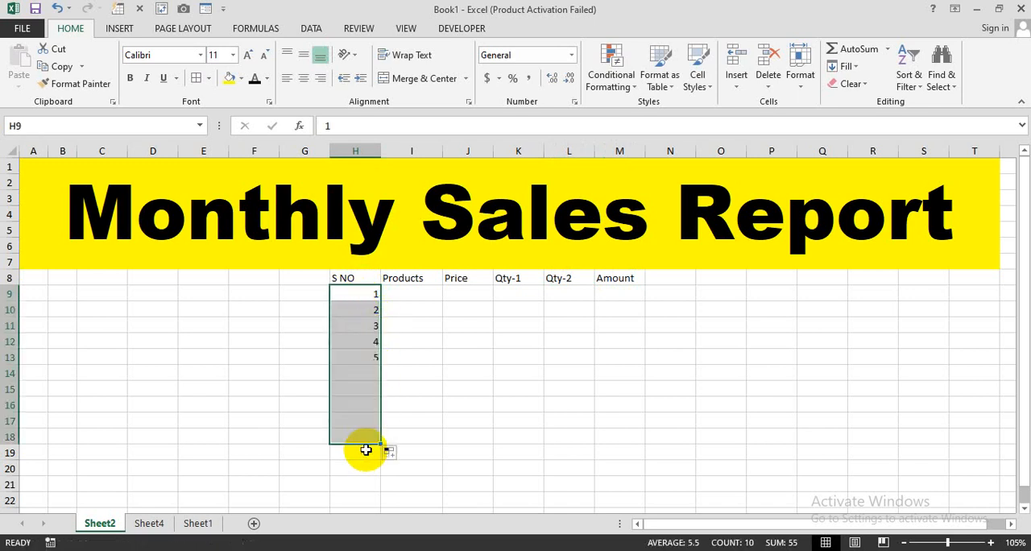
Apply all borders to the table range H8:M18.
click(427, 350)
drag(357, 282, 612, 438)
click(196, 79)
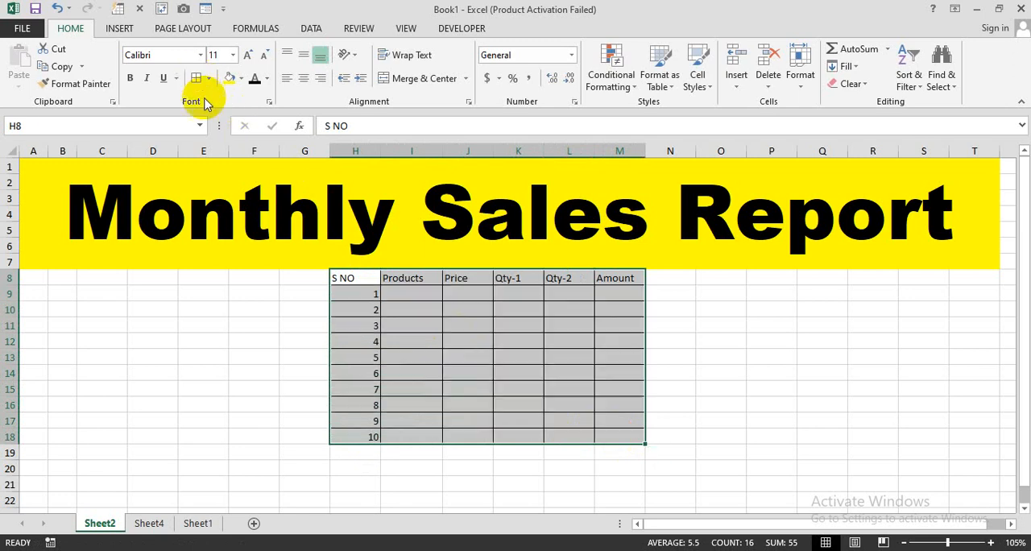
Make the table's heading row H8:M8 bold and give it a darker blue fill.
drag(355, 278, 618, 278)
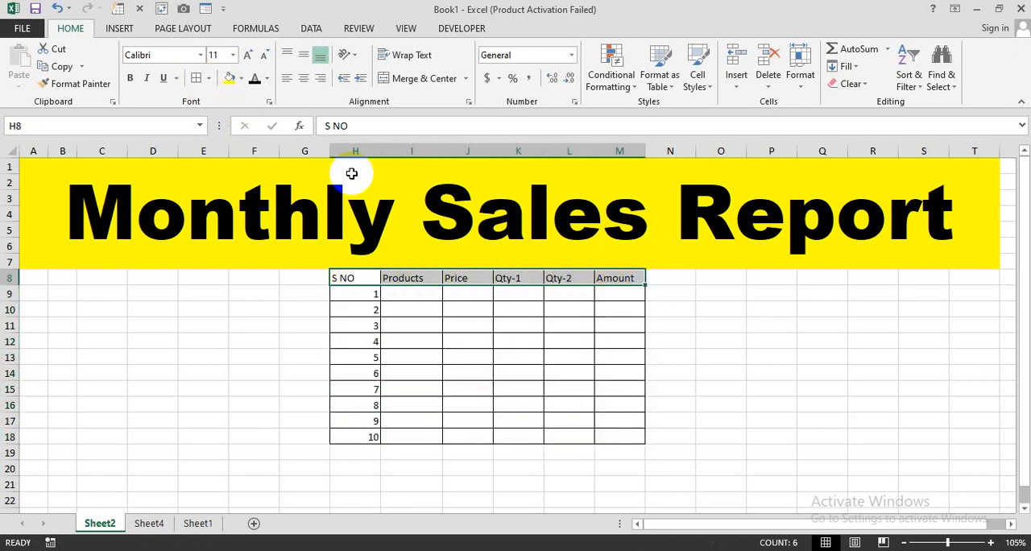
click(130, 78)
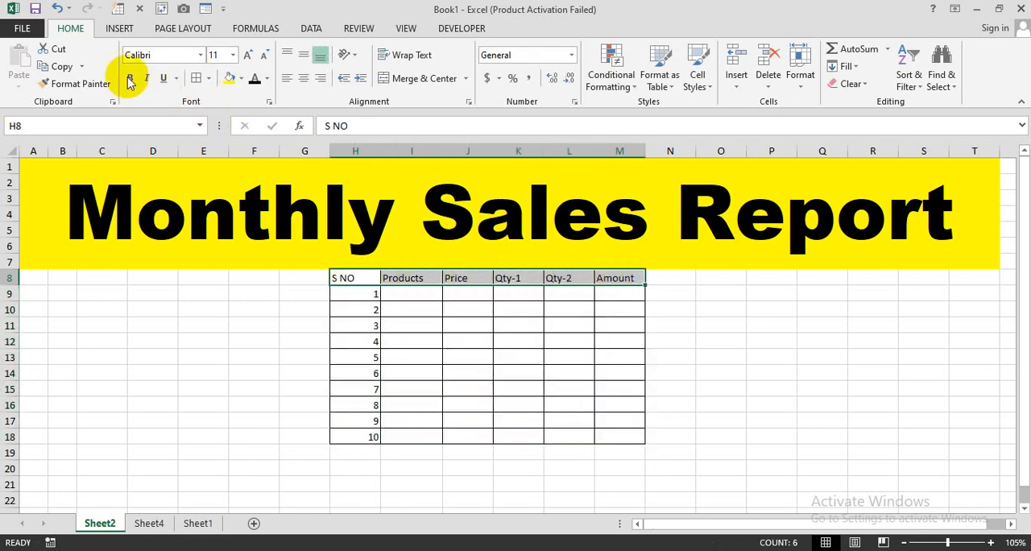
click(242, 81)
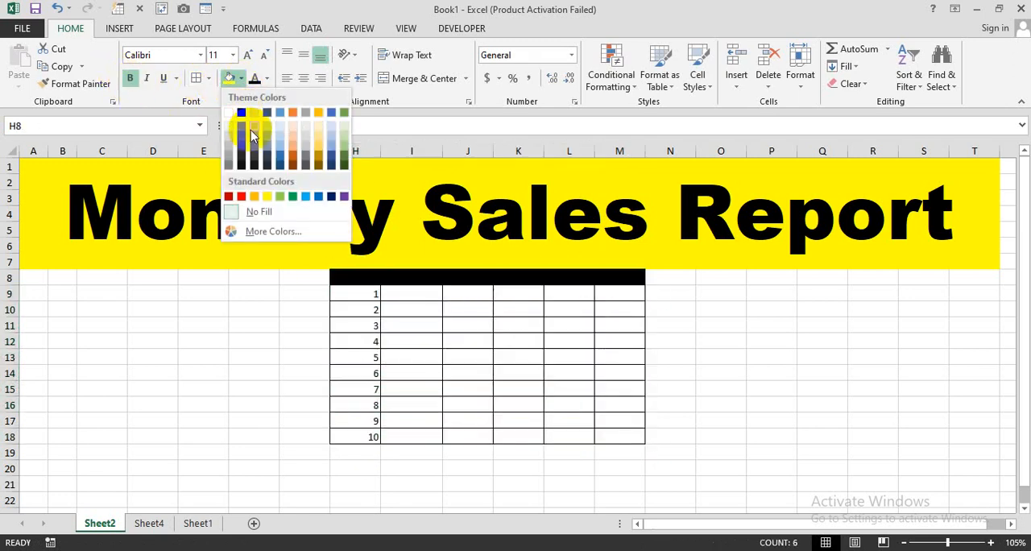
click(281, 161)
Enter the products Rice, Egg, Oil and Black Paper in cells I9 to I12.
click(403, 314)
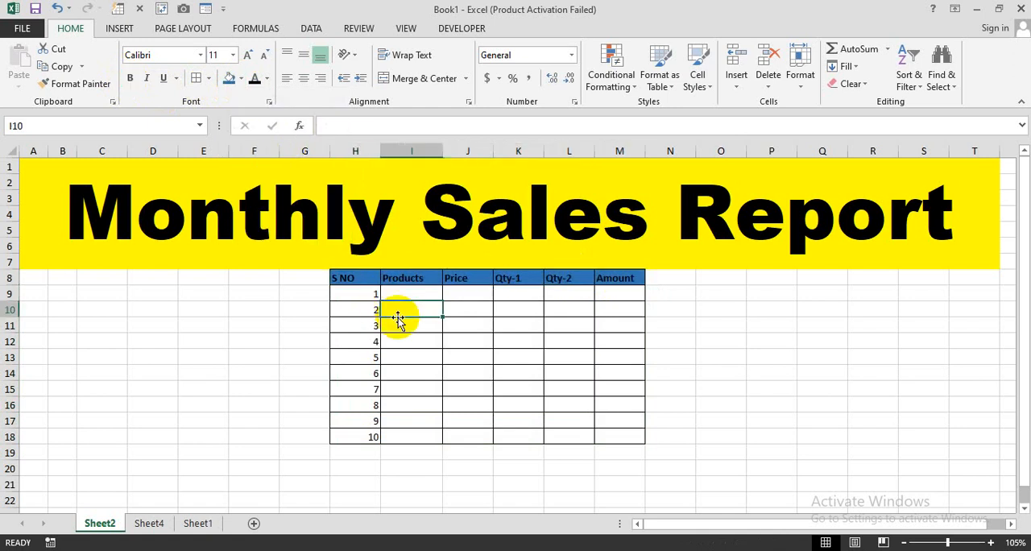
click(409, 297)
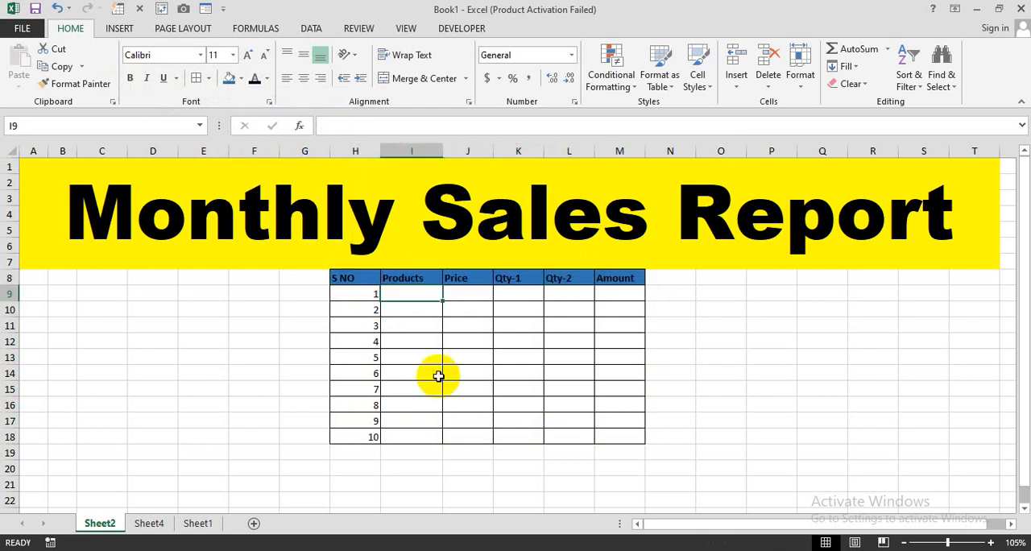
text(Rice)
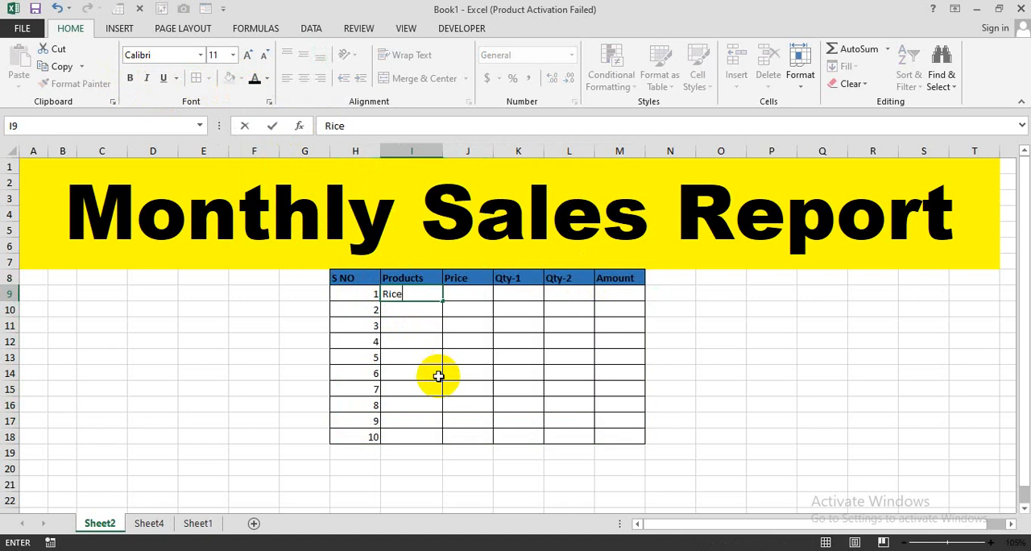
key(Return)
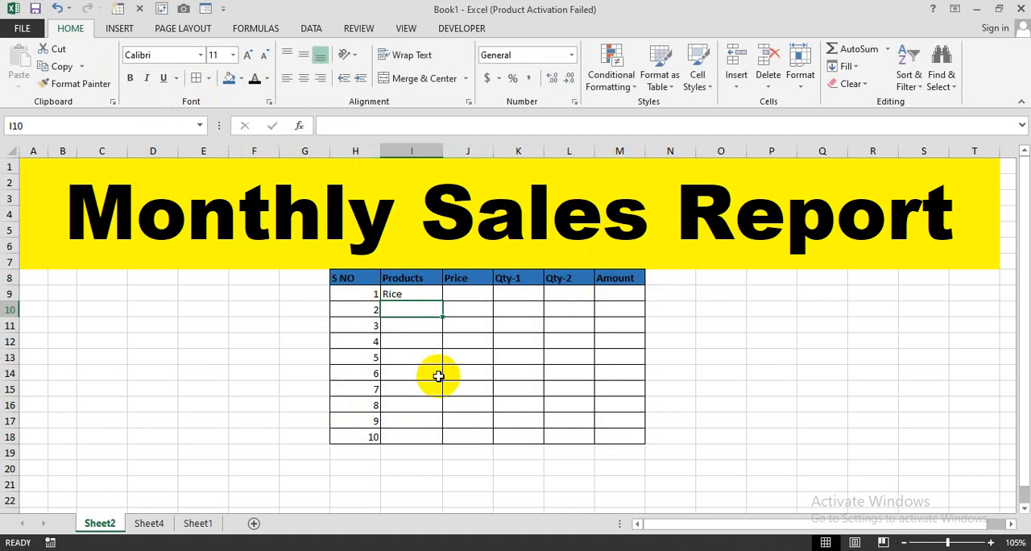
text(Egg)
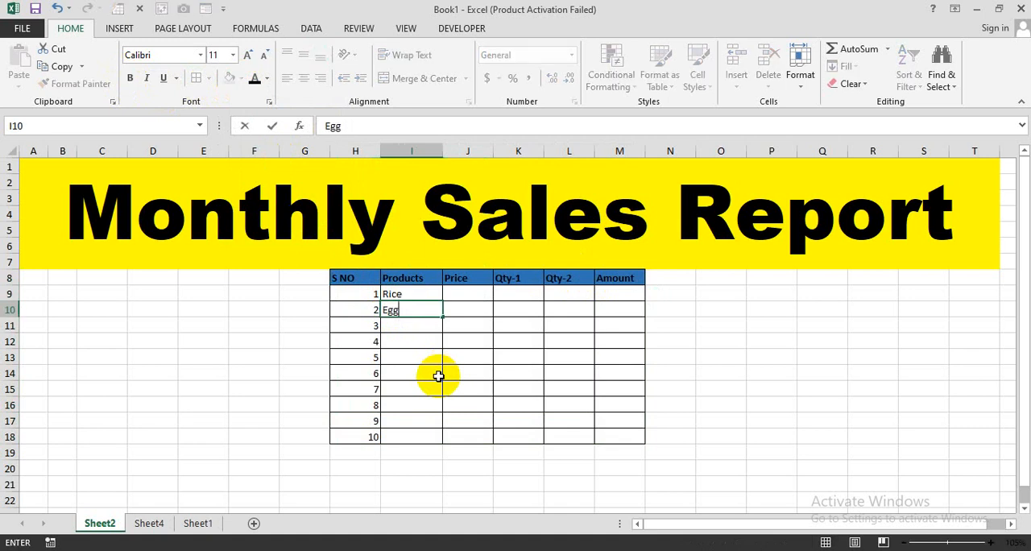
key(Return)
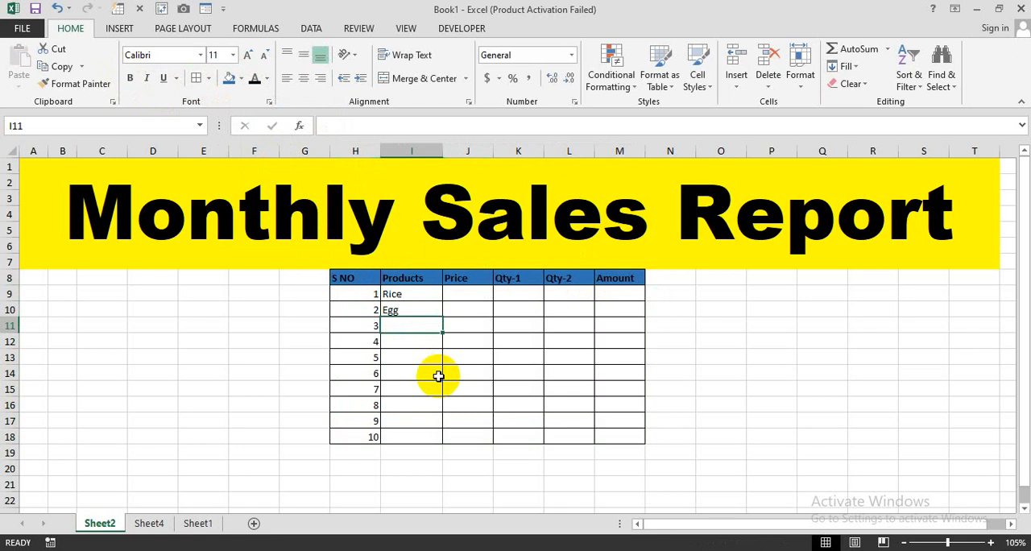
text(Oil)
key(Return)
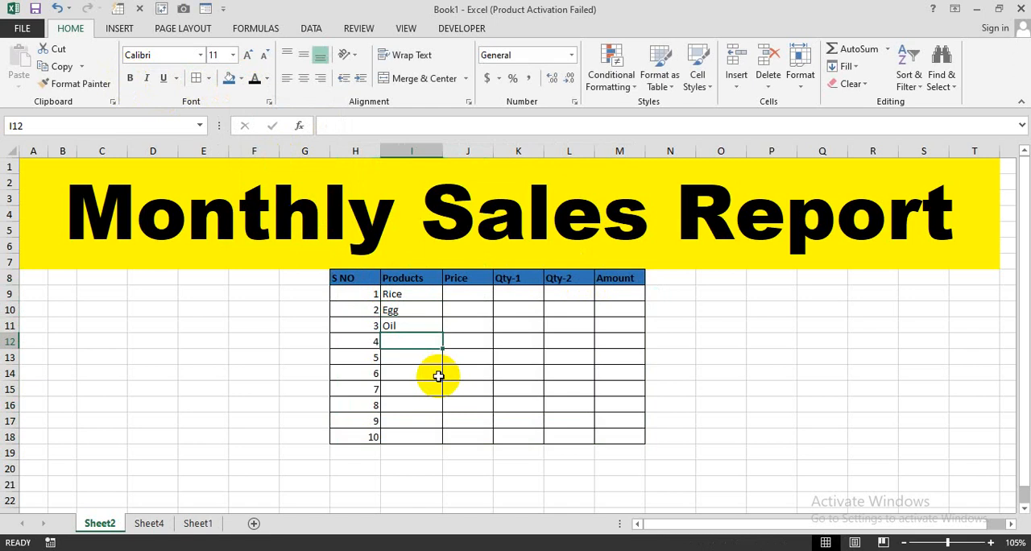
text(Black Pa)
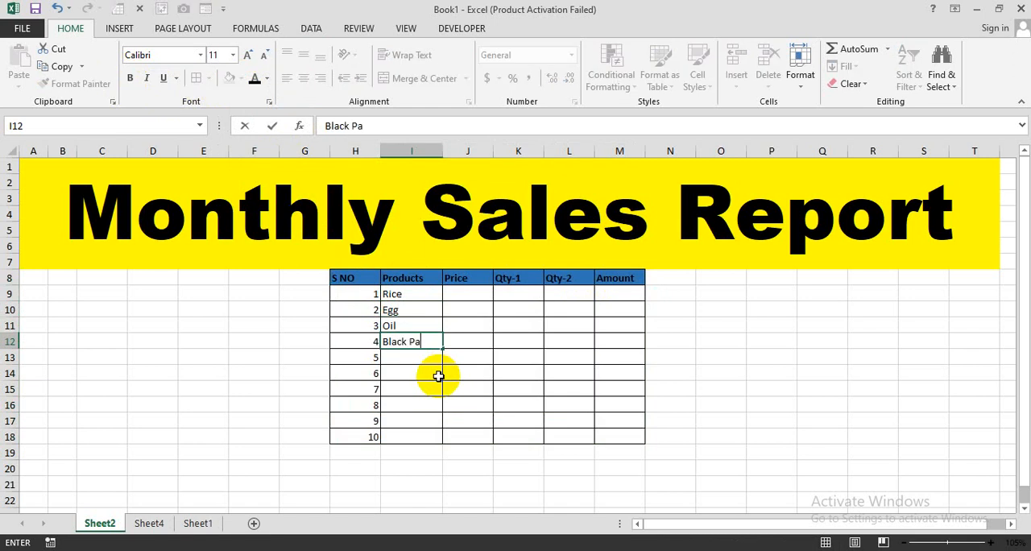
text(per)
key(Return)
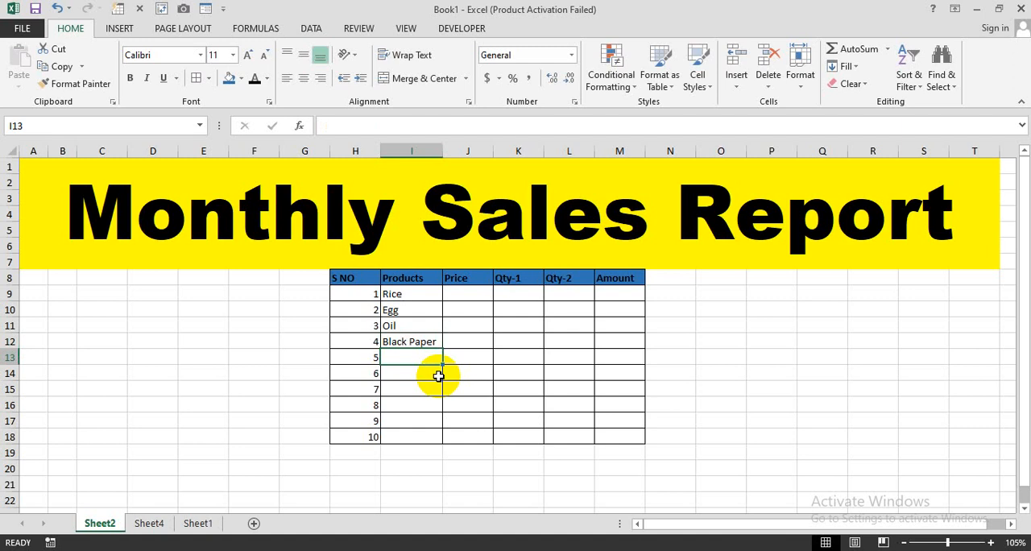
Add the products Sugar, Soap and Wipes in cells I13 to I15.
text(Sugar)
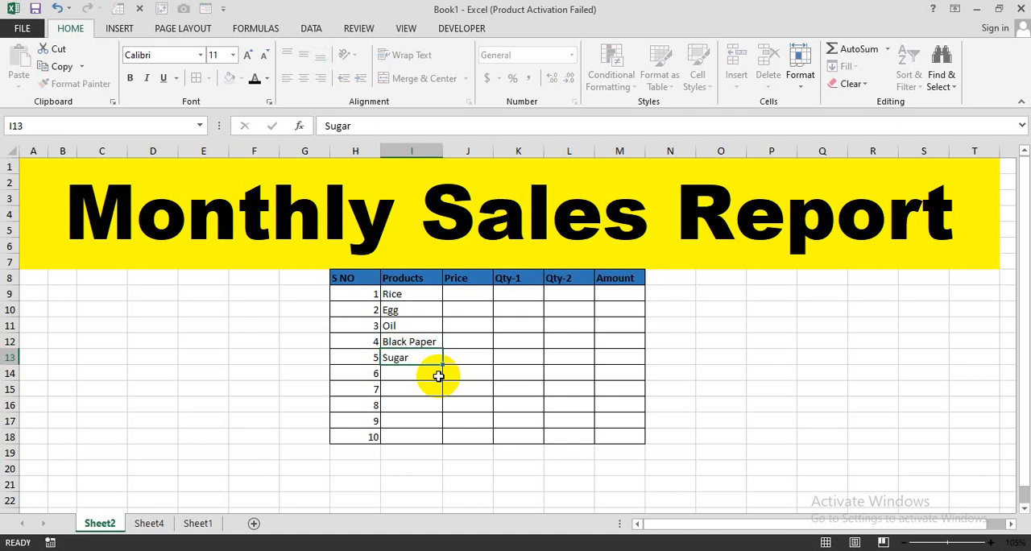
key(Return)
text(Soap)
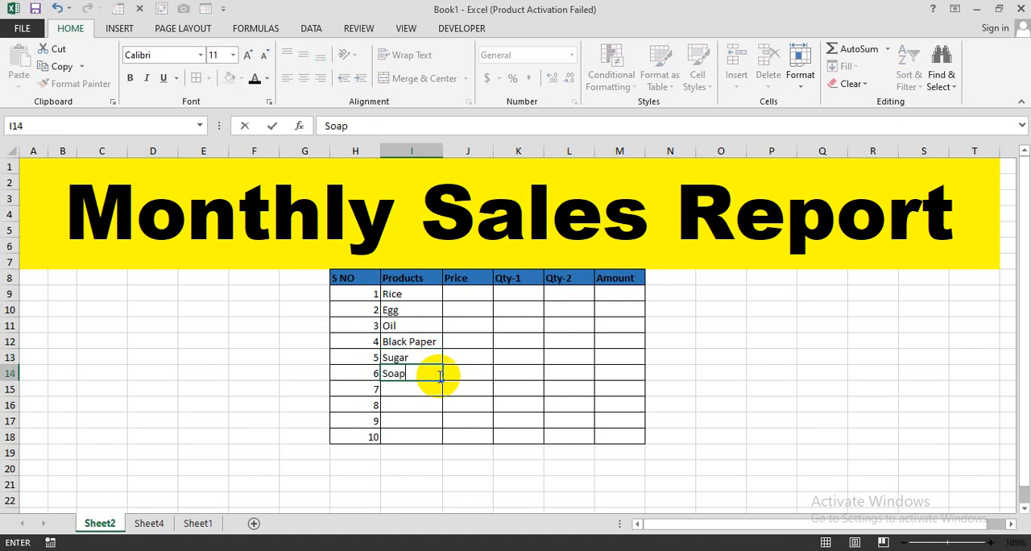
key(Return)
text(W)
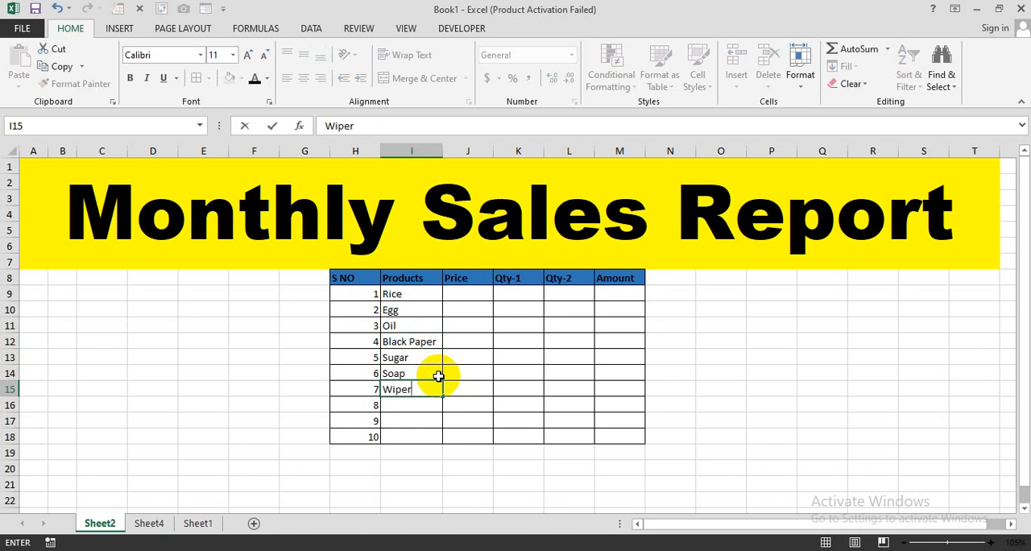
text(ipes)
key(Return)
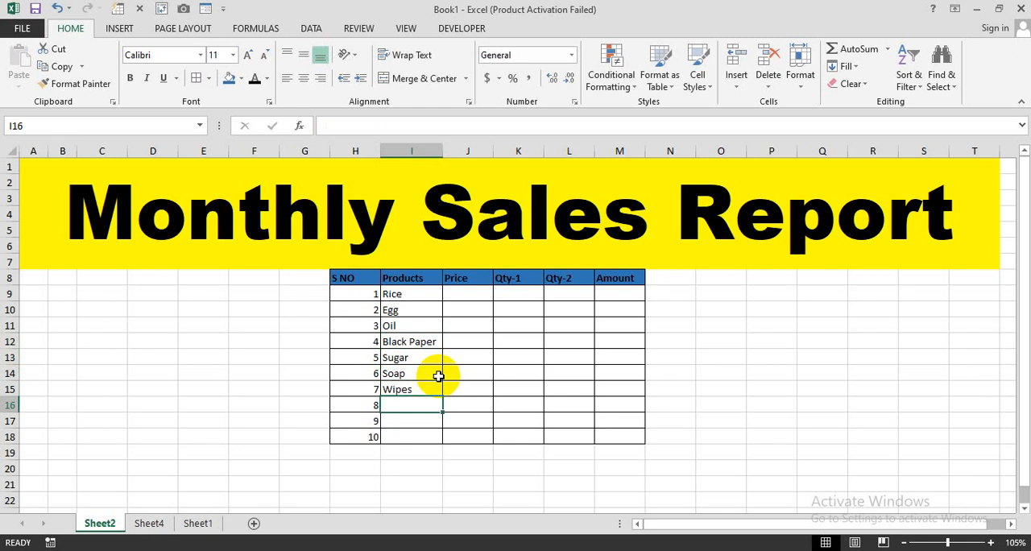
Complete the Products column with Biscuits, Chips and Juice in cells I16 to I18.
text(Biscuits)
key(Return)
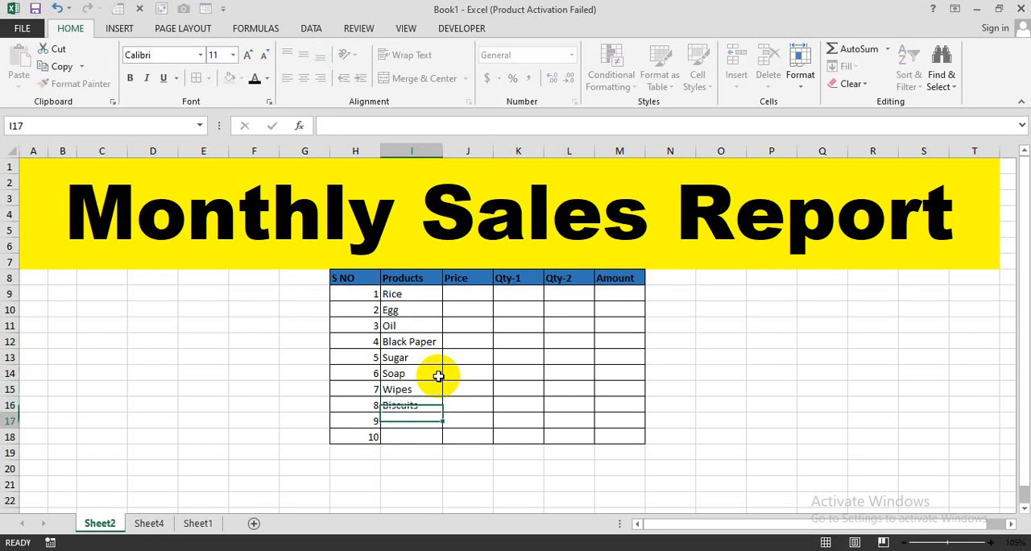
text(Chips)
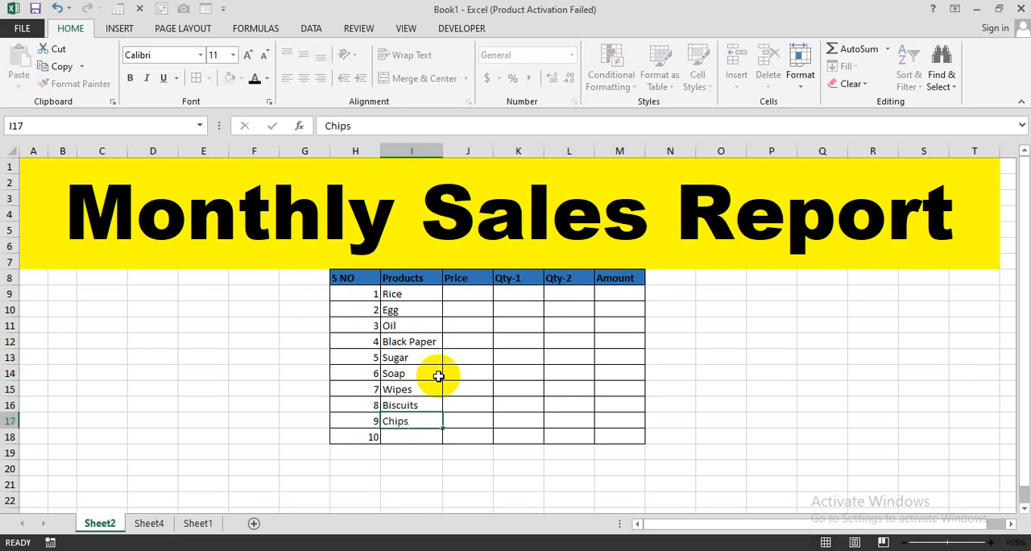
key(Return)
text(Jui)
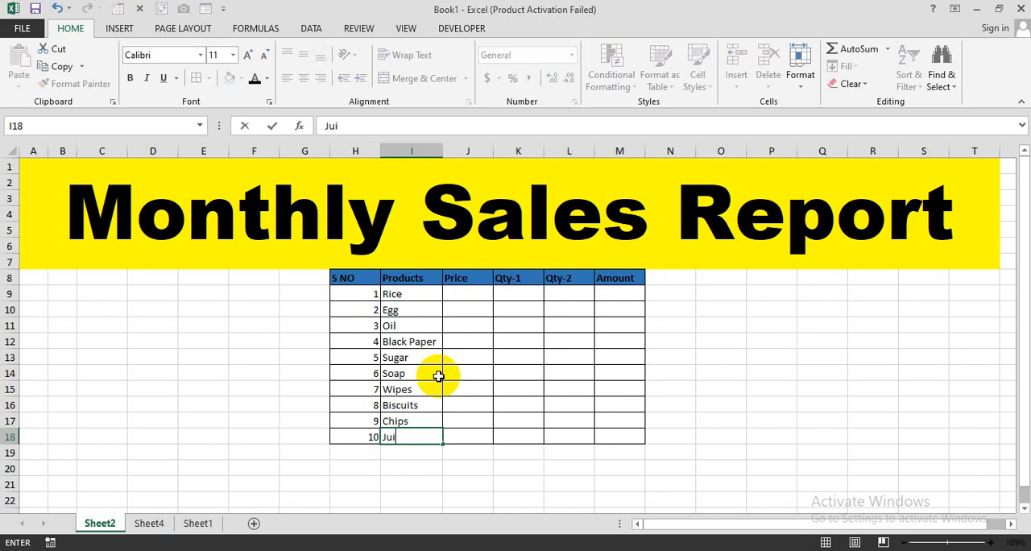
text(ce)
key(Return)
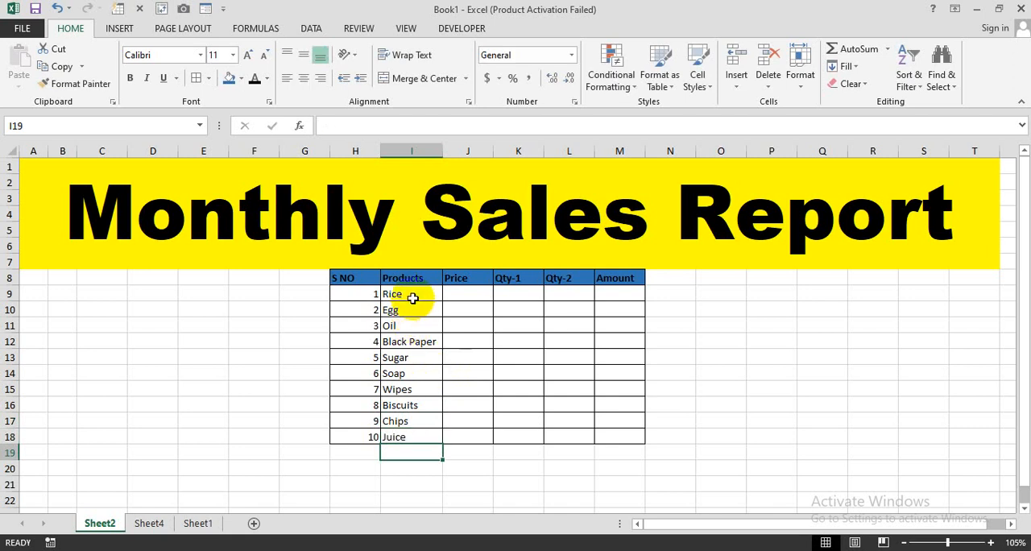
drag(394, 294, 412, 341)
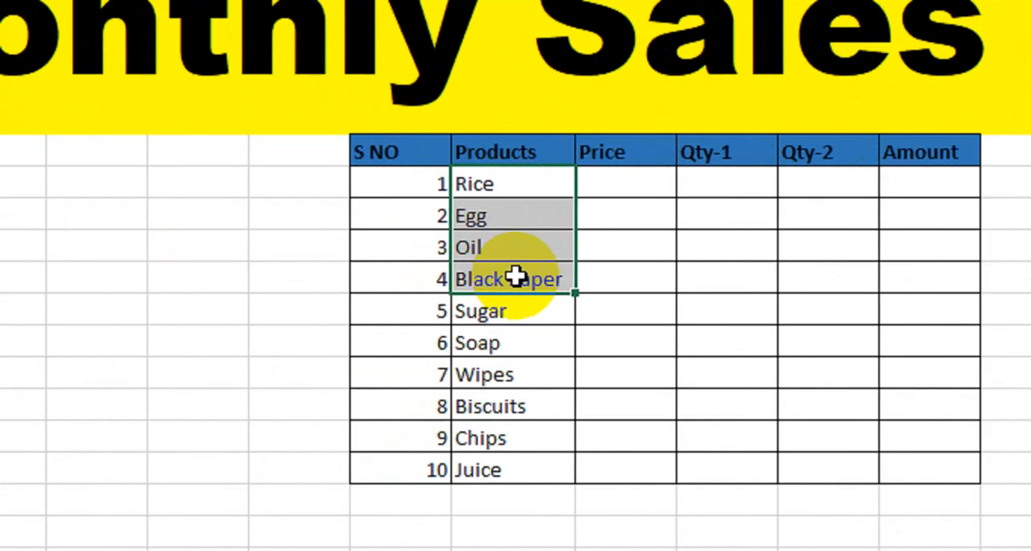
click(472, 327)
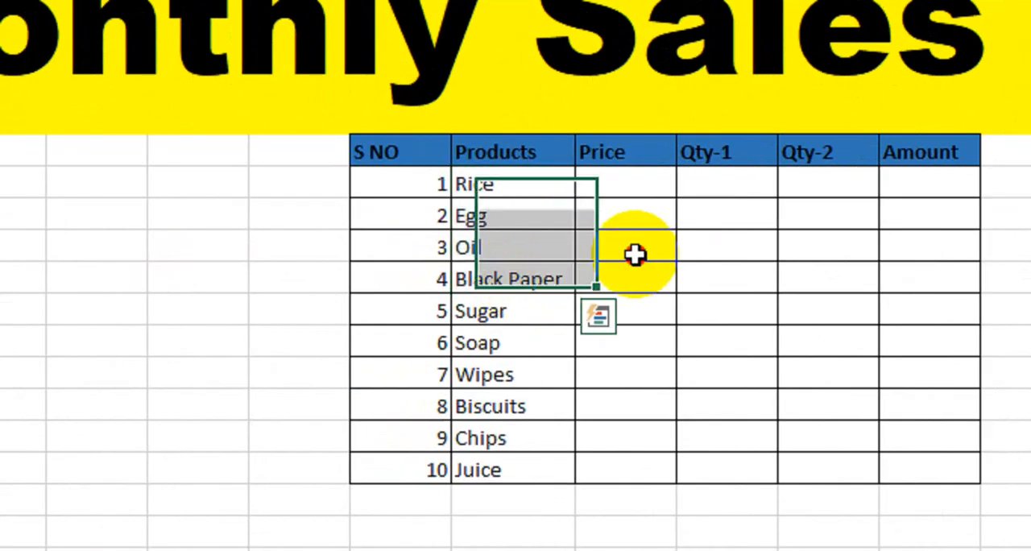
drag(532, 185, 564, 472)
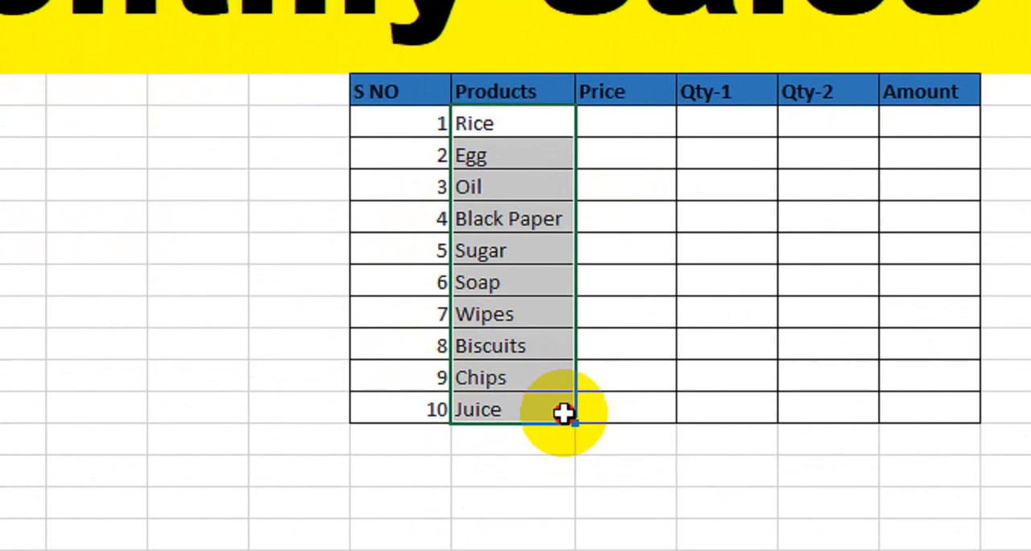
Enter the prices 180, 100, 200, 50 and 60 for Rice through Sugar in cells J9 to J13.
click(641, 131)
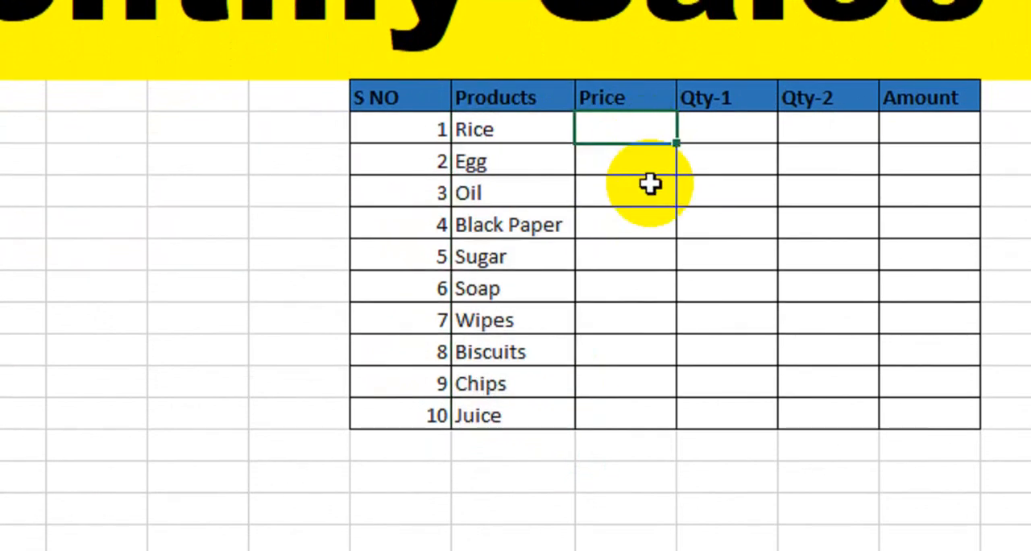
text(180)
key(Return)
text(100)
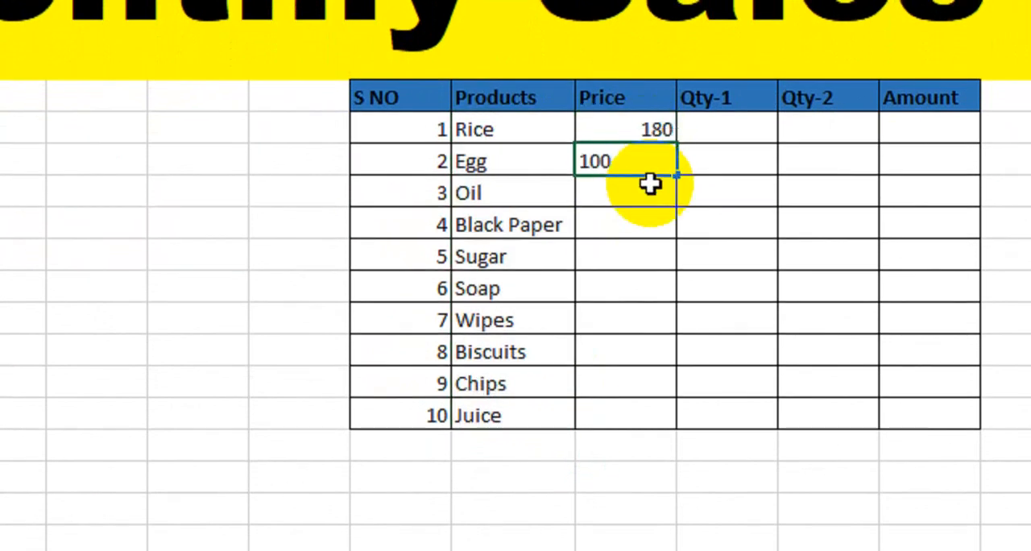
key(Return)
text(200)
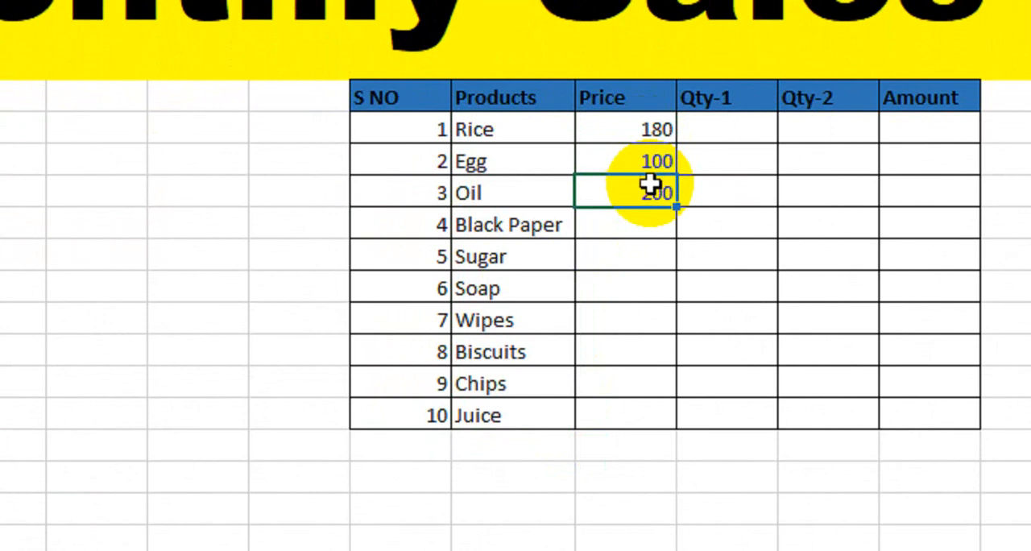
key(Return)
text(50)
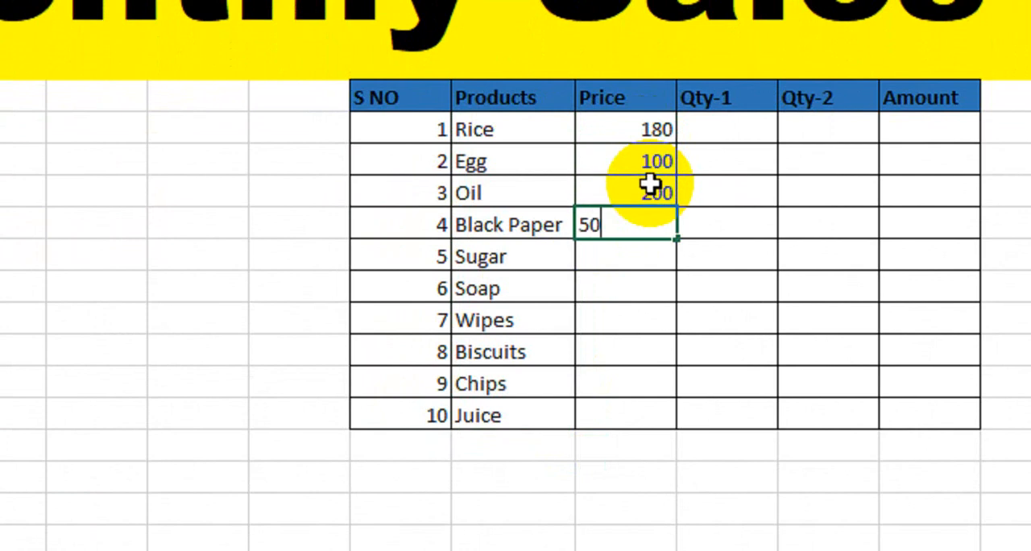
key(Return)
text(60)
key(Return)
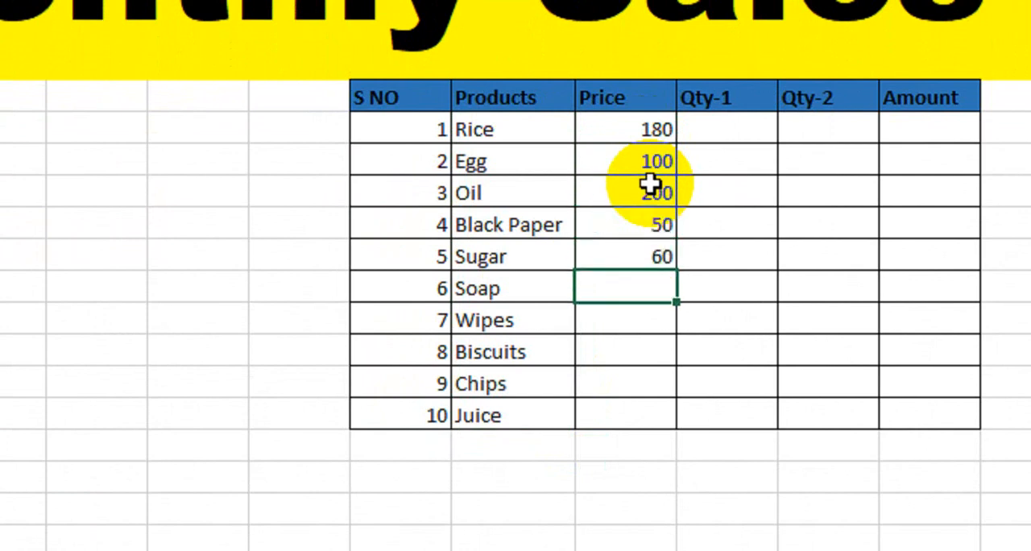
Complete the Price column with 50, 150, 130, 20 and 120 for Soap through Juice in cells J14 to J18.
text(50)
key(Return)
text(150)
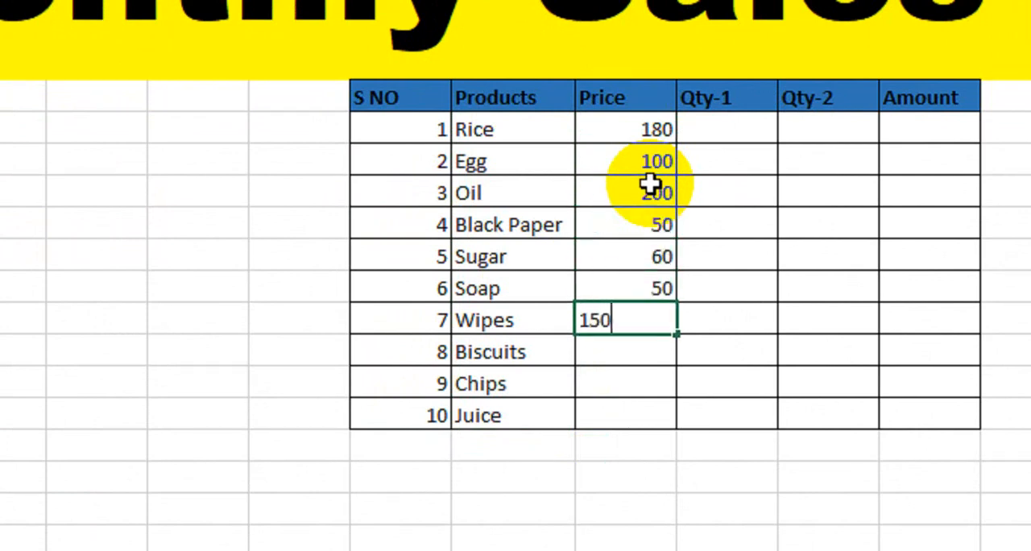
key(Return)
text(130)
key(Return)
text(20)
key(Return)
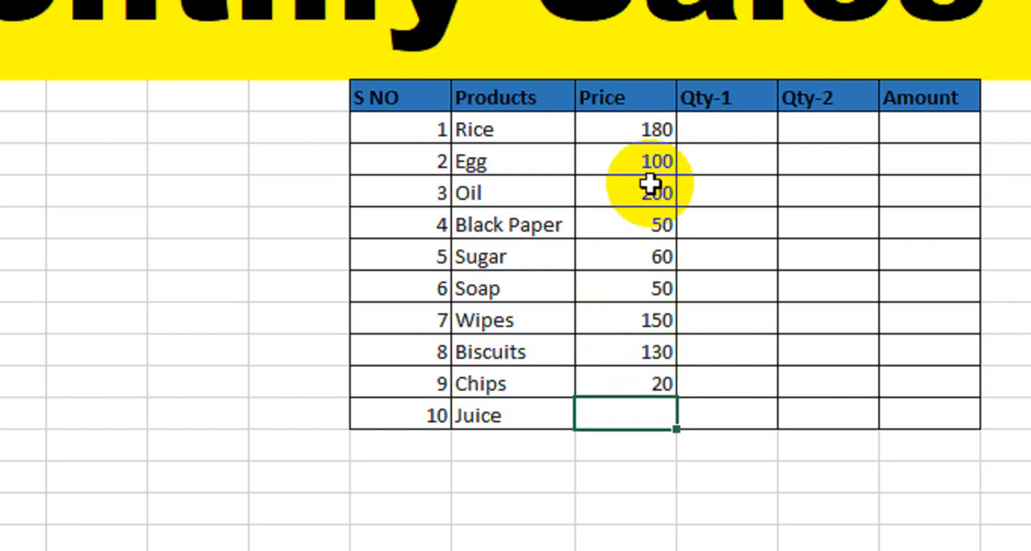
text(120)
key(Return)
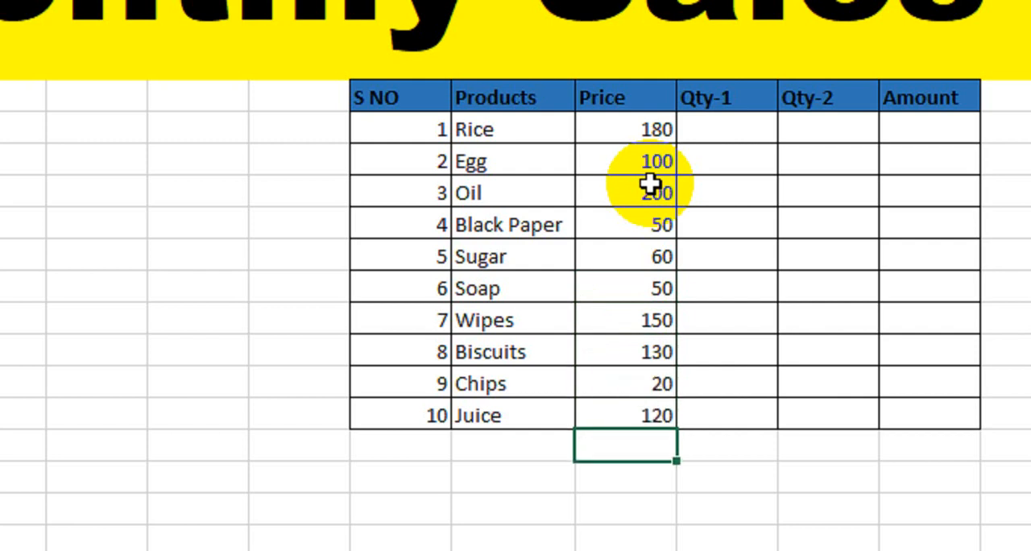
click(727, 139)
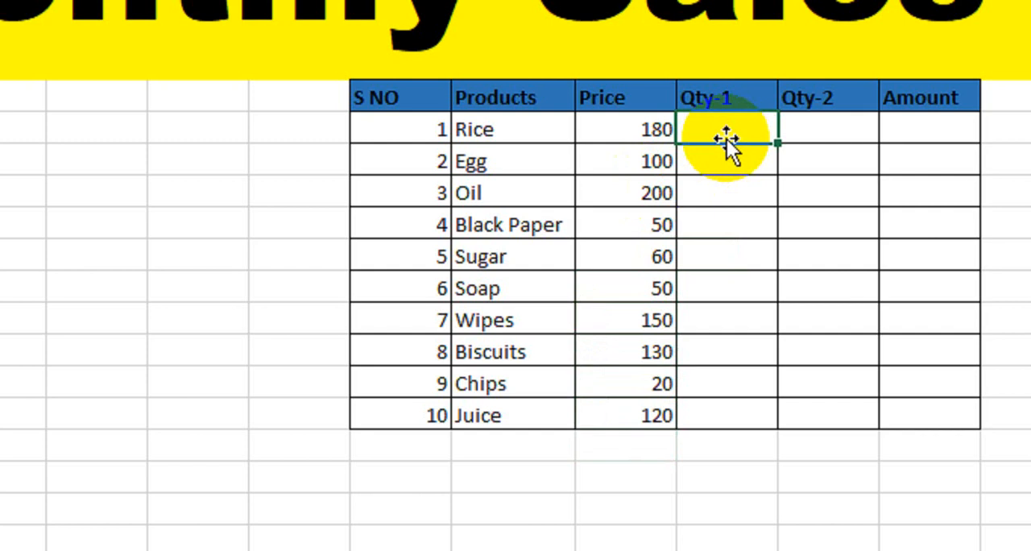
click(532, 167)
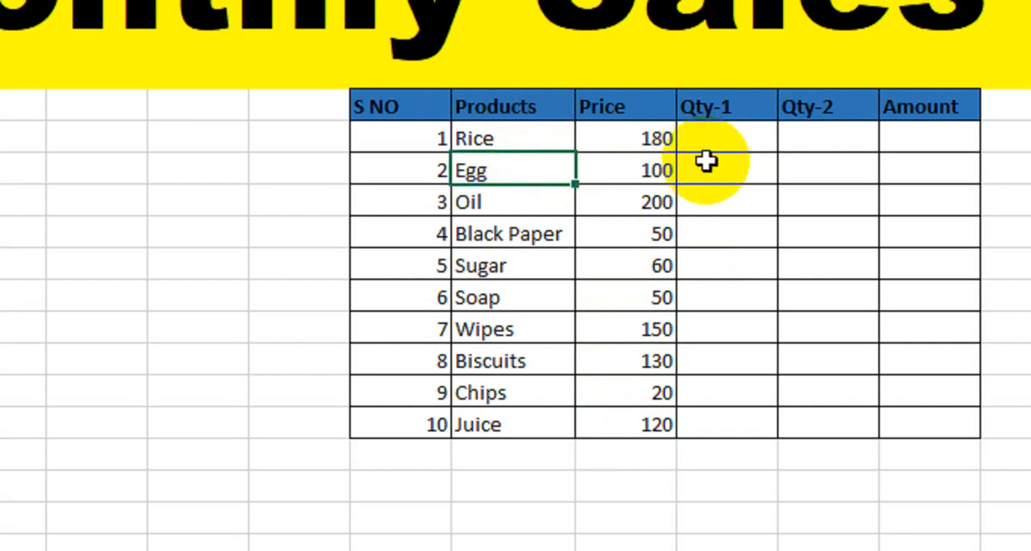
click(706, 164)
click(566, 201)
click(723, 228)
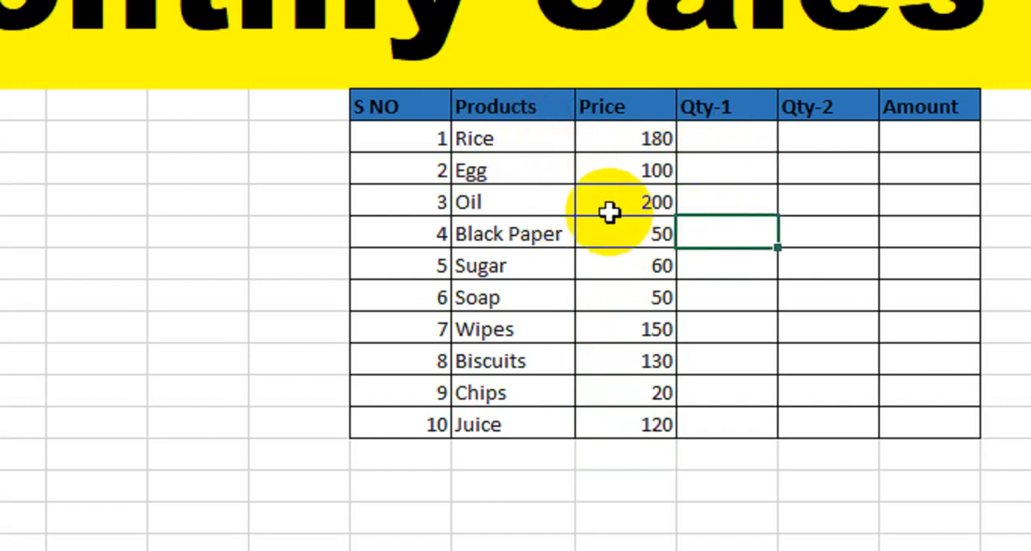
click(726, 169)
Copy the ten quantities with units, 6 Kg through 2 Cot, from the other sheet into Qty-1 cells K9 to K18.
drag(732, 140, 741, 424)
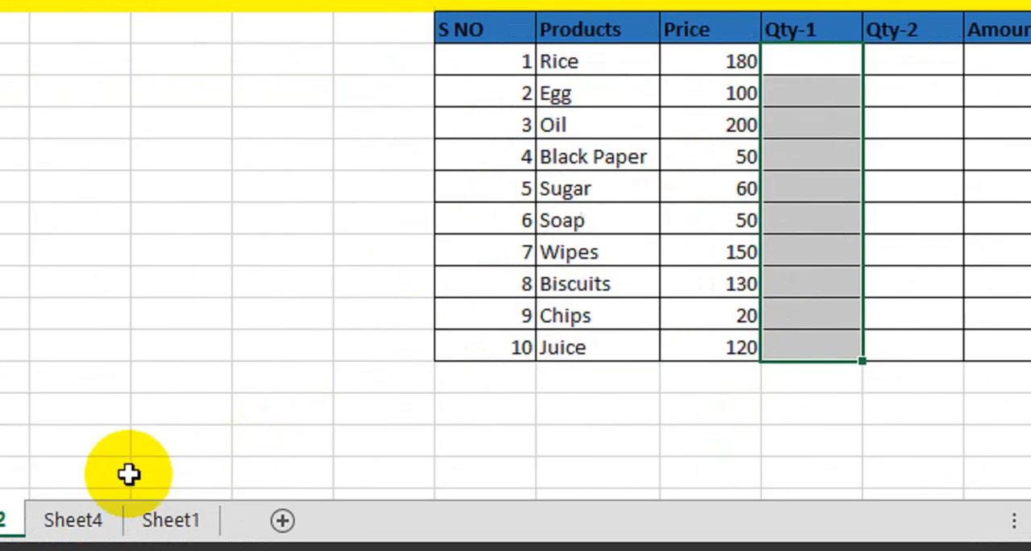
click(81, 516)
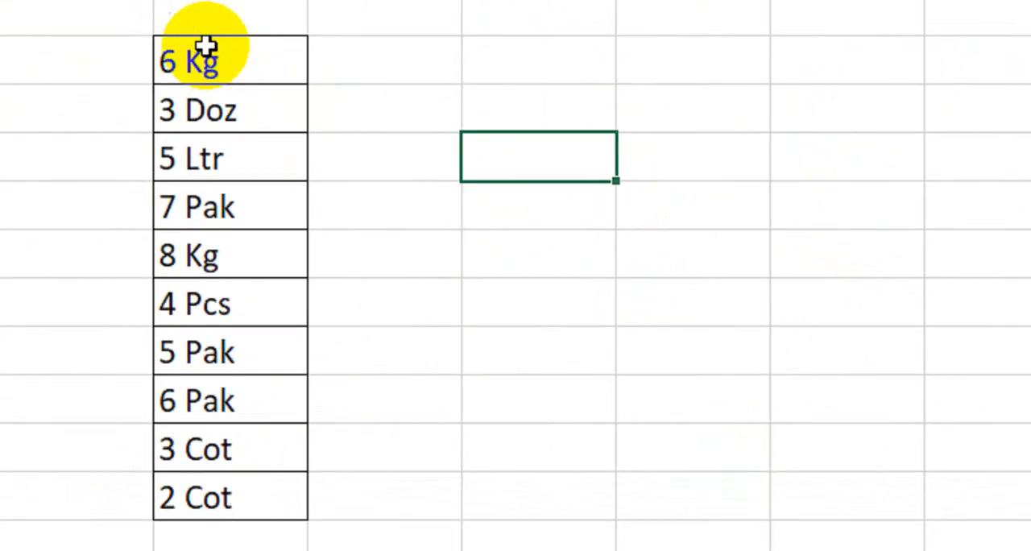
drag(249, 124, 280, 466)
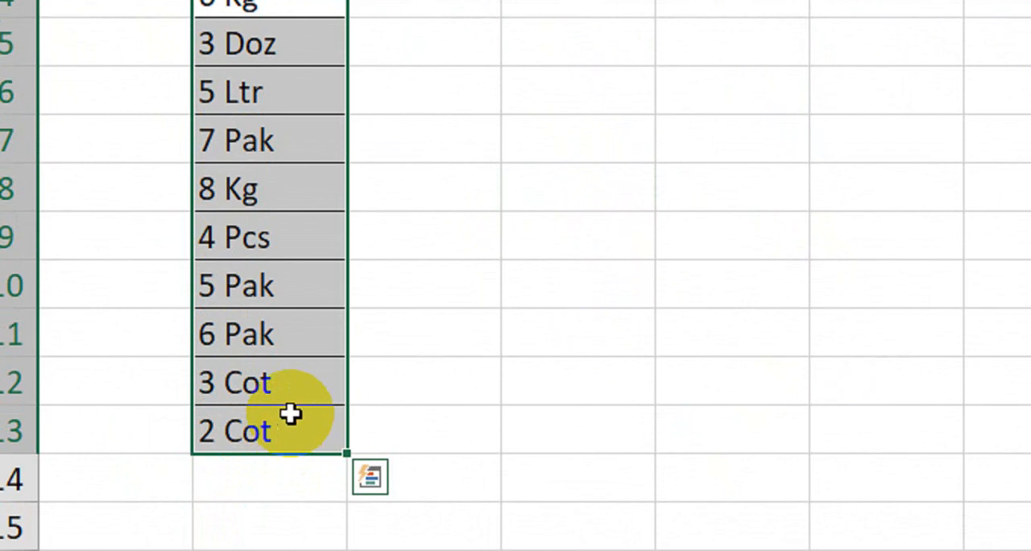
key(ctrl+c)
click(202, 495)
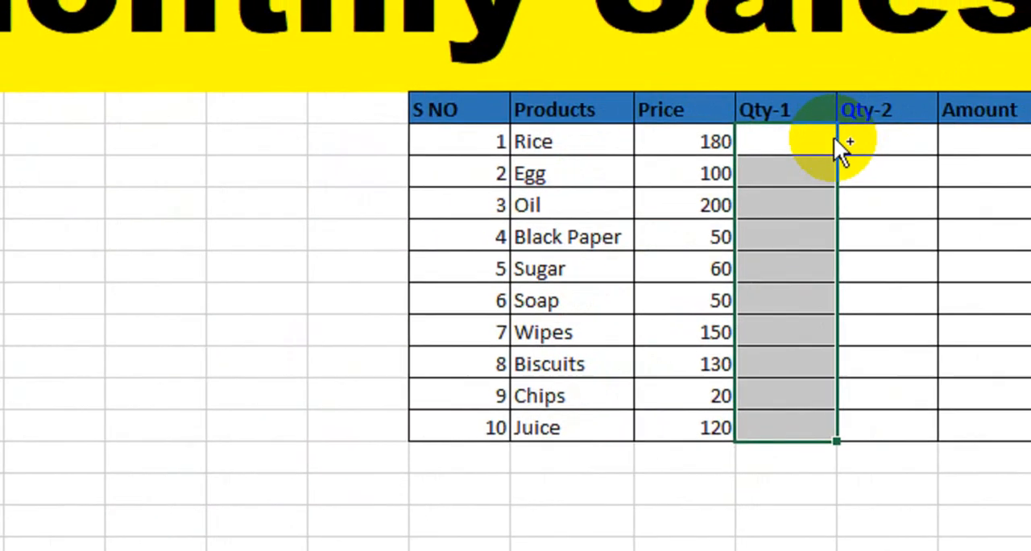
key(ctrl+v)
click(787, 204)
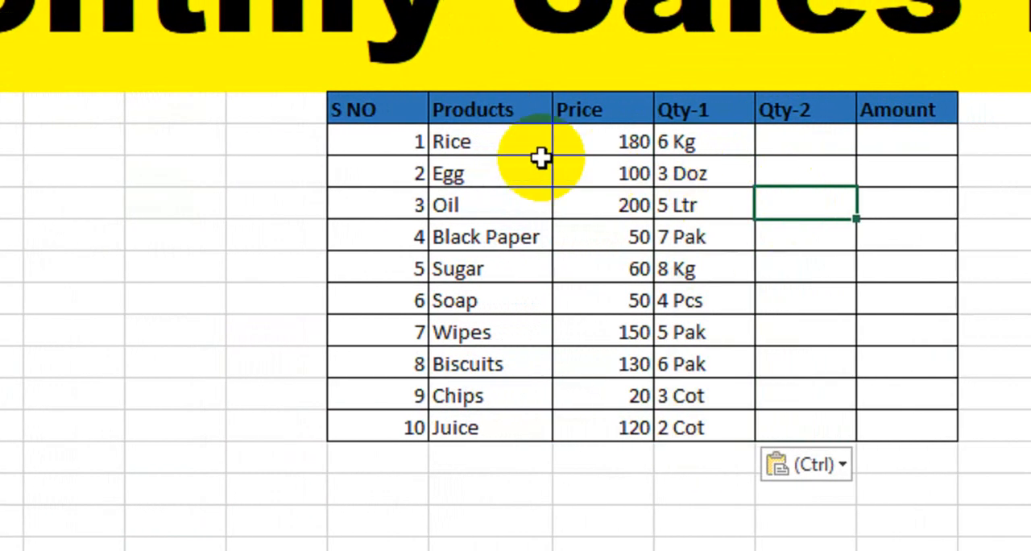
Examine the products, their prices and the Qty-1 entries with units as the basis for calculating the amounts.
drag(484, 144, 691, 145)
drag(483, 174, 693, 175)
drag(486, 211, 654, 208)
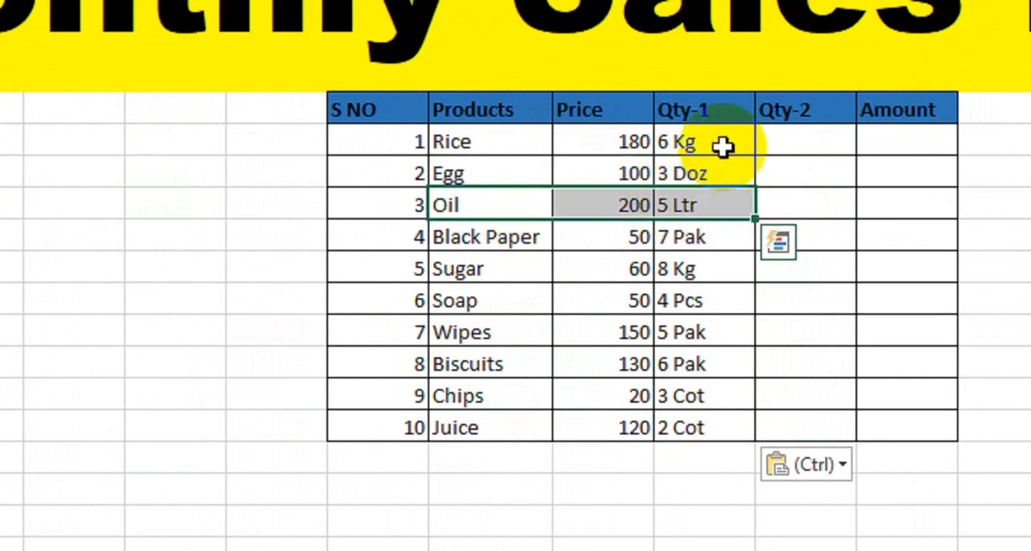
drag(720, 145, 721, 421)
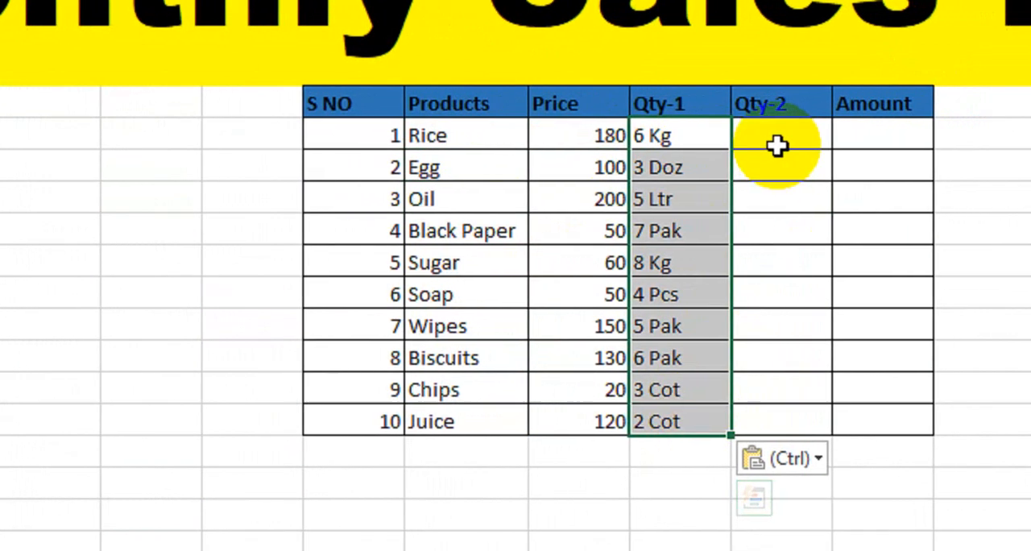
click(830, 148)
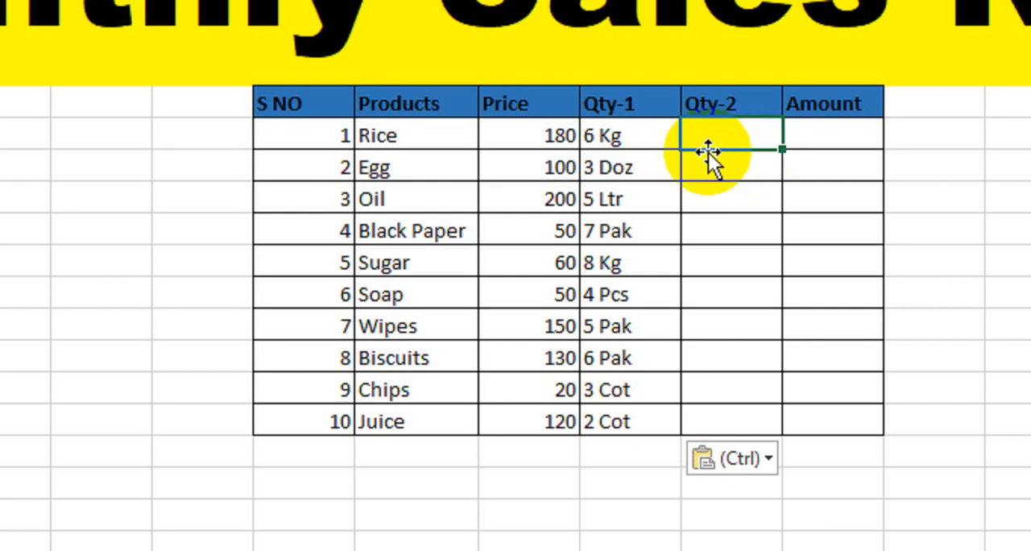
click(828, 137)
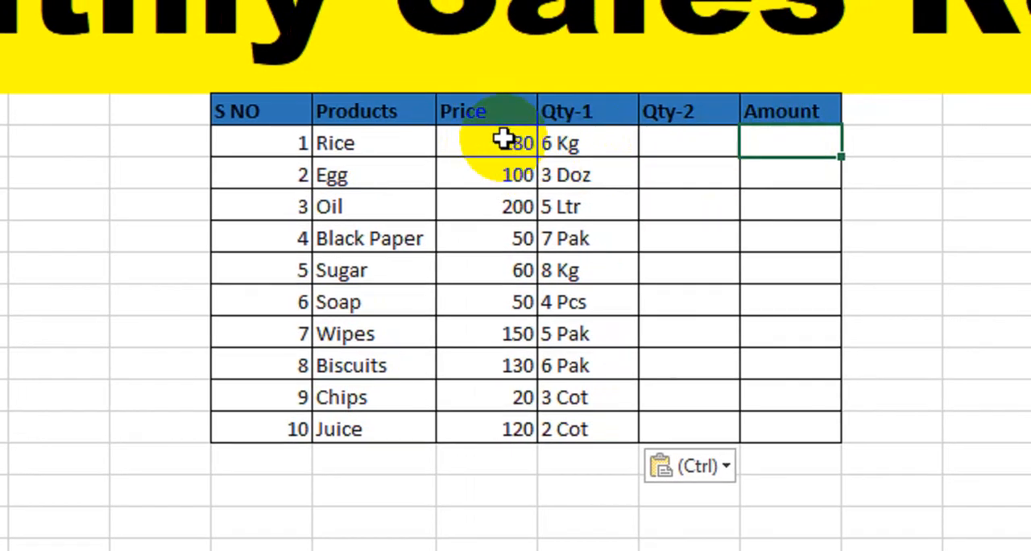
drag(505, 141, 579, 150)
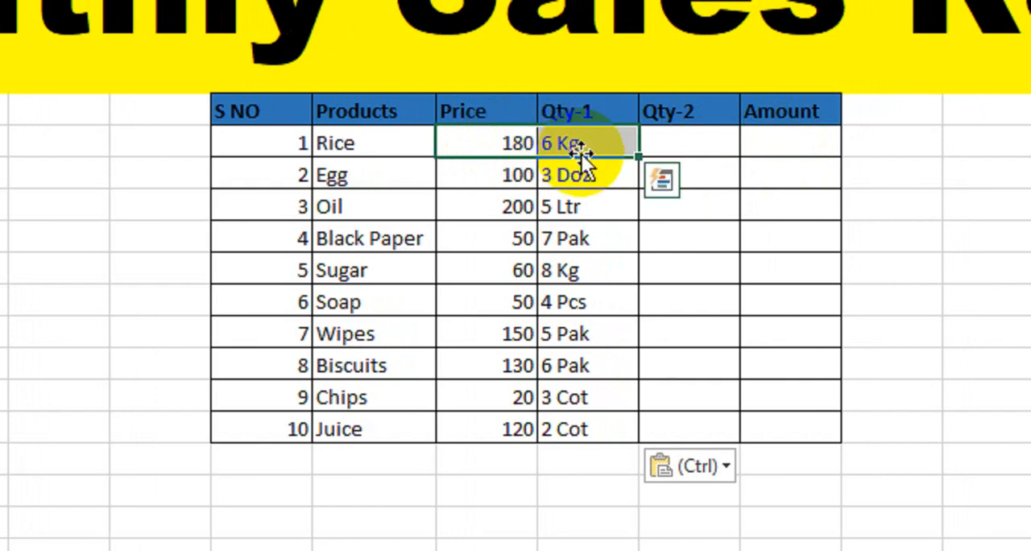
click(473, 142)
click(605, 158)
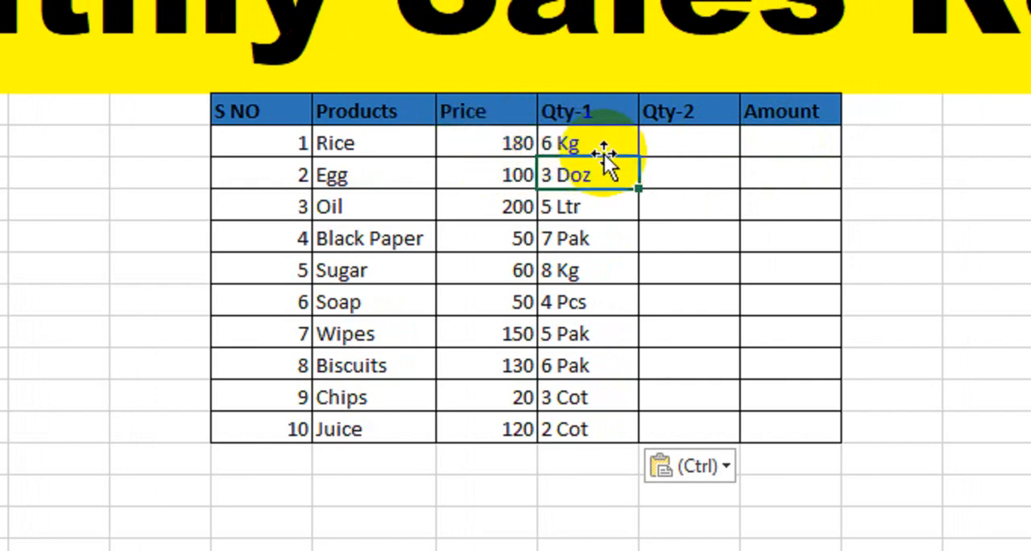
click(582, 141)
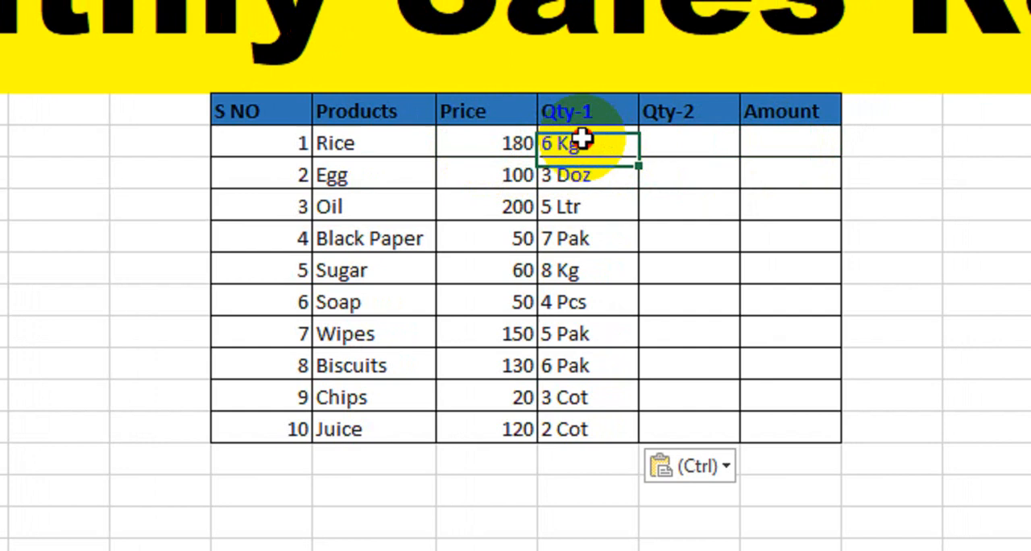
Enter the formula =J9*K9 in cell M9 to multiply the Rice price by its Qty-1 entry.
click(767, 153)
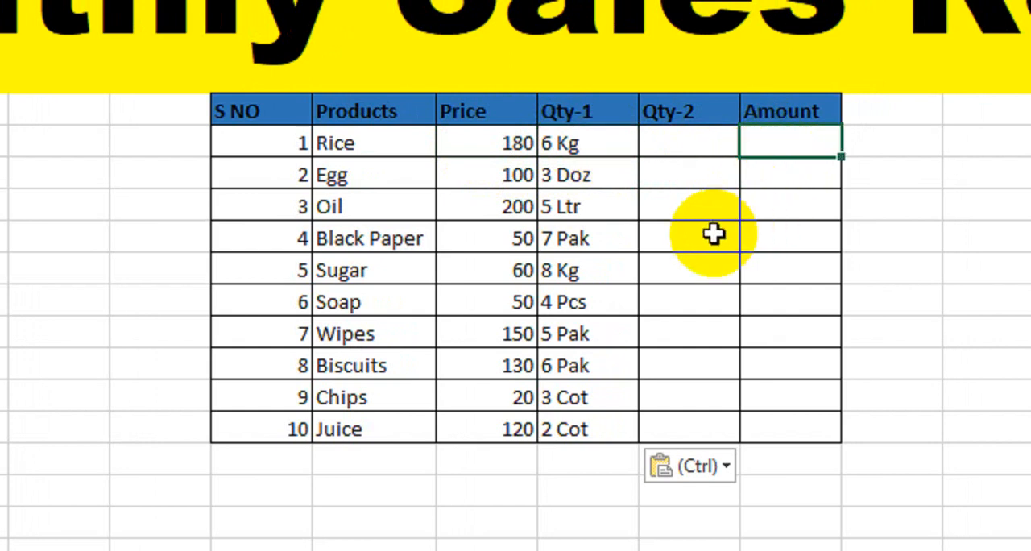
key(Escape)
text(=)
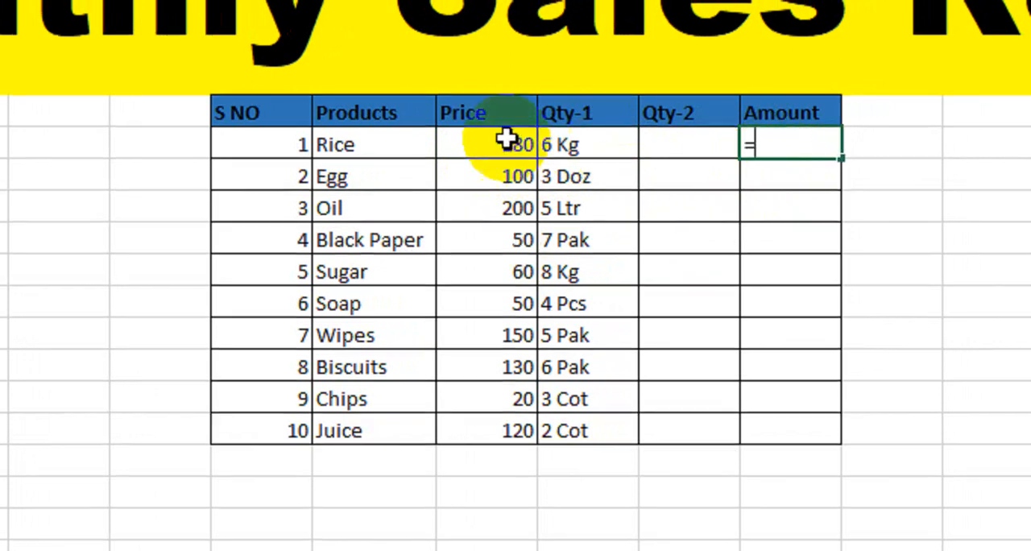
click(500, 149)
text(*)
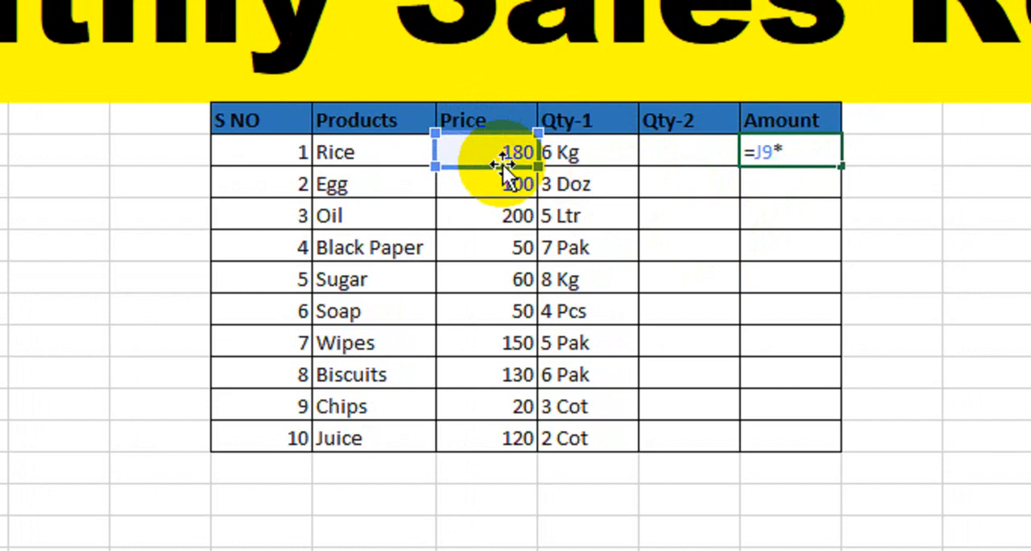
click(578, 155)
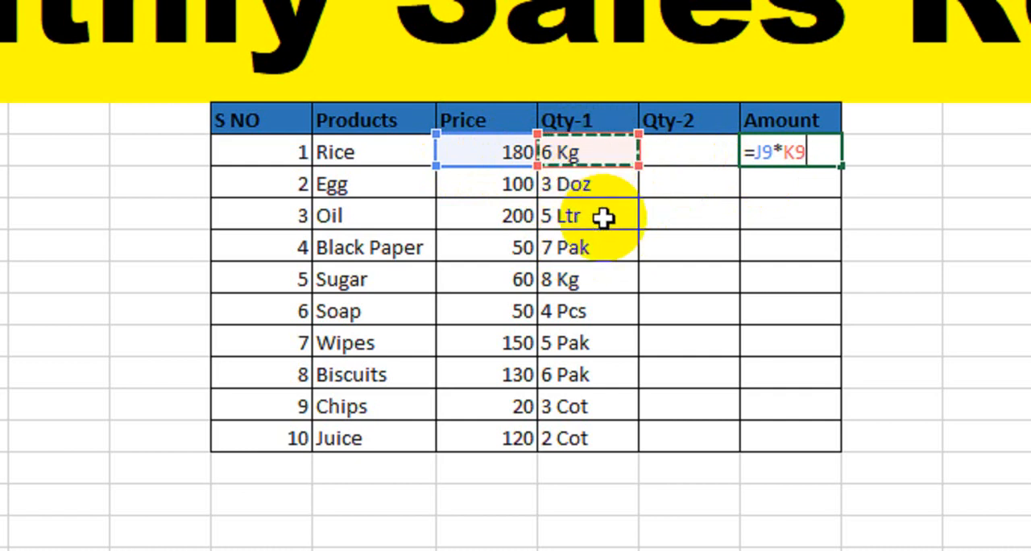
key(Return)
click(826, 153)
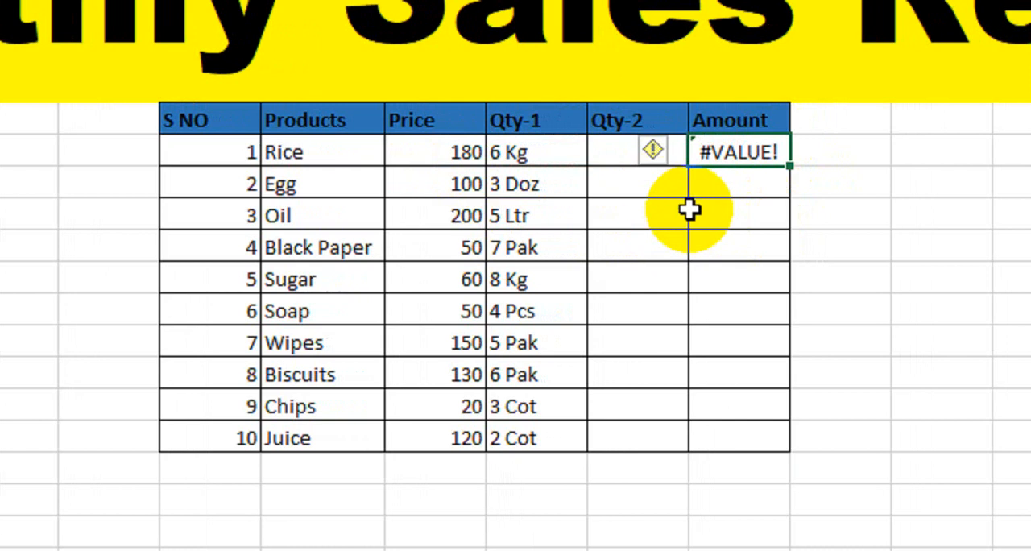
key(Delete)
key(ctrl+z)
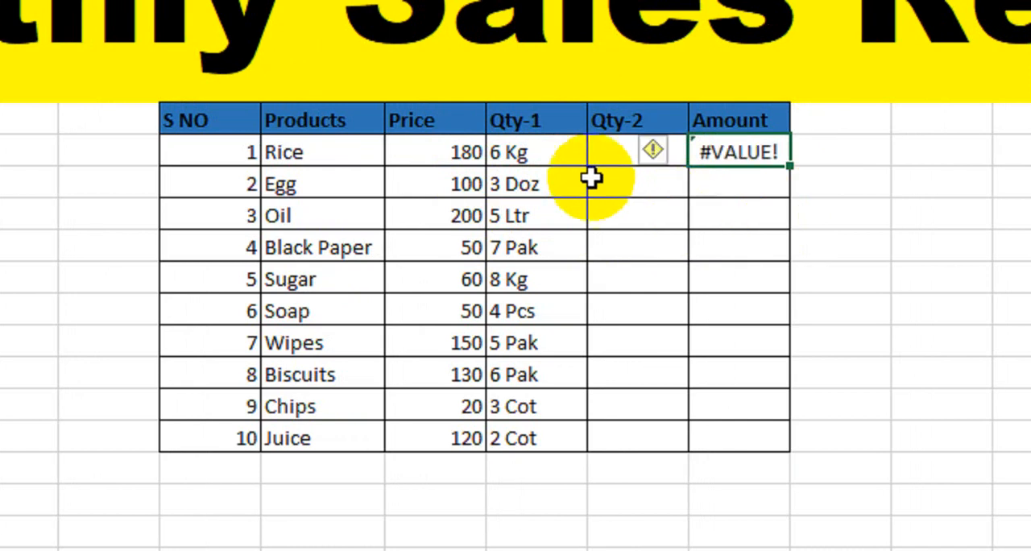
Test the Amount formula with a plain 6 as the Rice quantity in K9, and undo that change.
click(541, 153)
text(6)
key(Return)
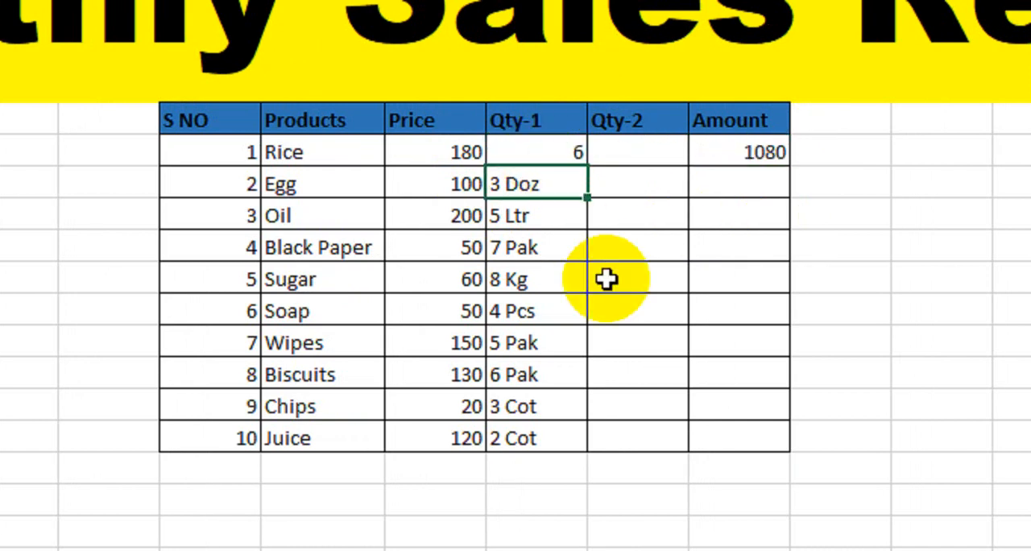
click(749, 149)
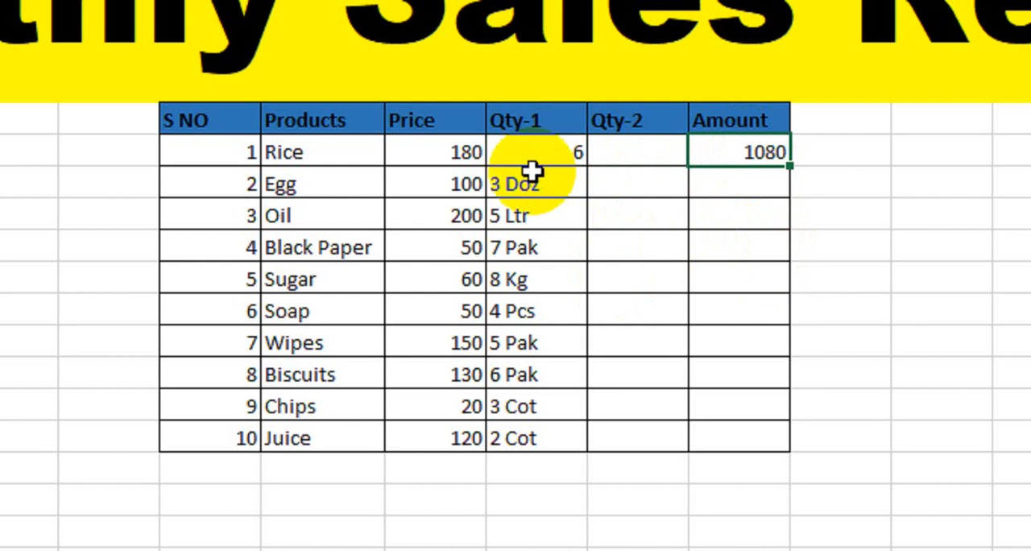
key(ctrl+z)
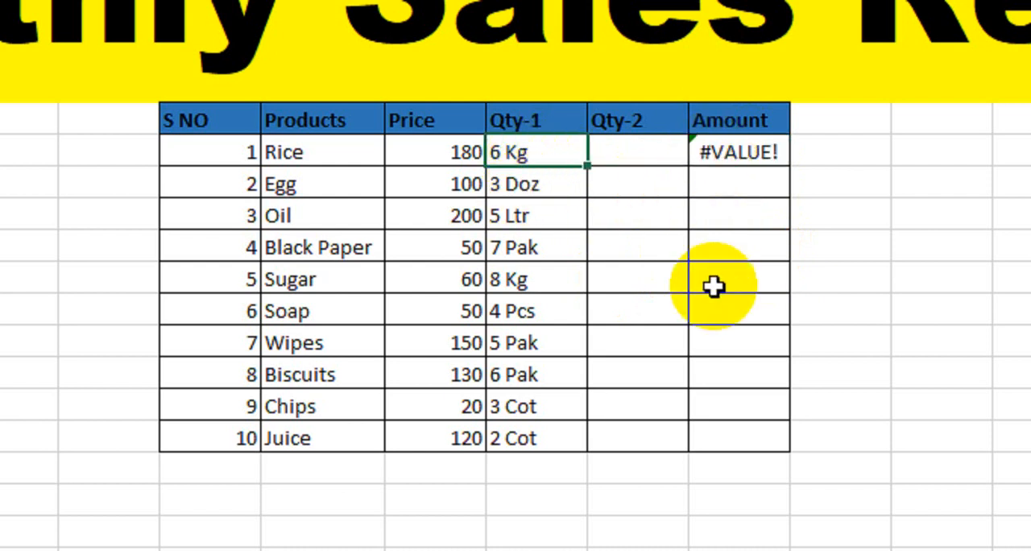
click(731, 151)
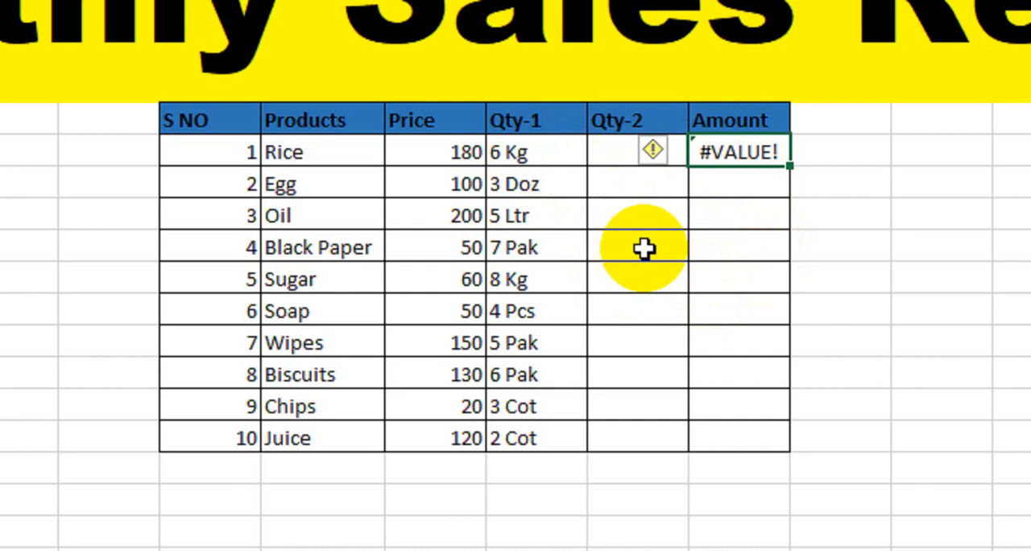
Clear the multiplication formula from the Rice row's Amount cell M9.
key(Delete)
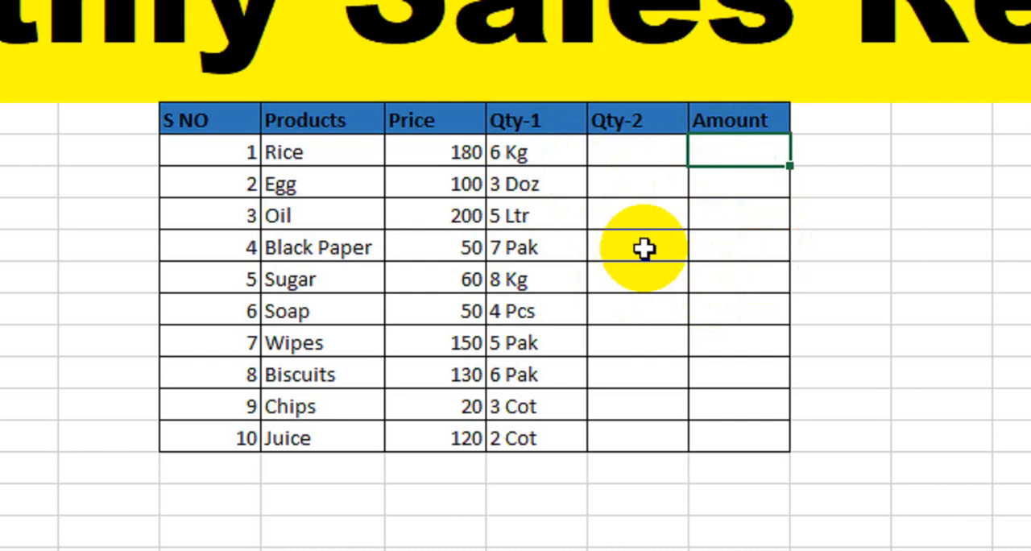
click(621, 155)
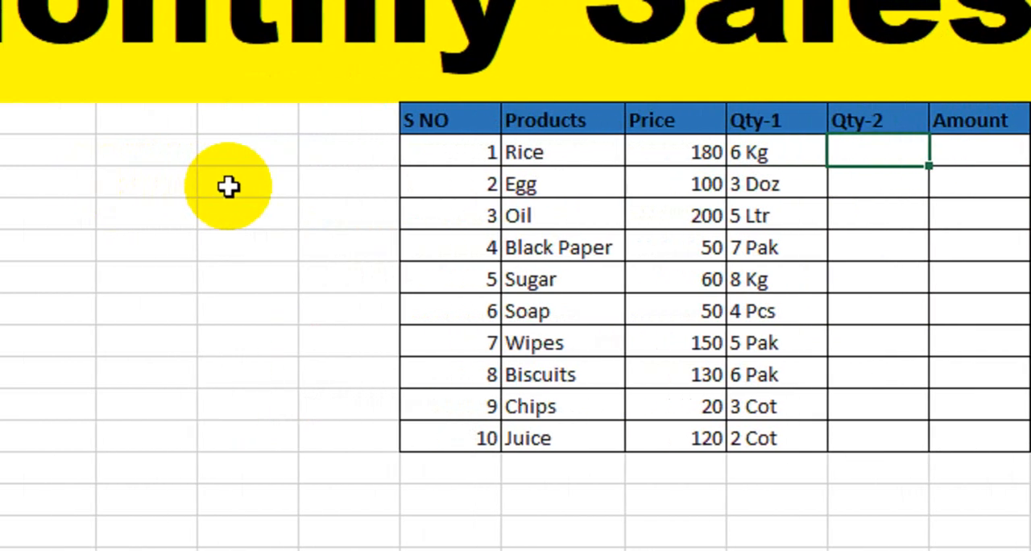
drag(786, 161, 794, 438)
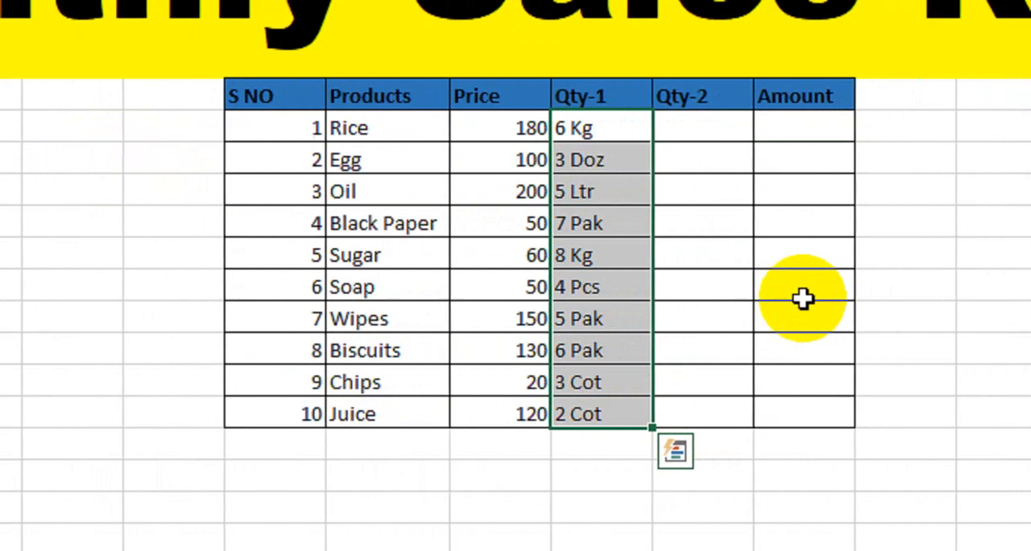
click(506, 196)
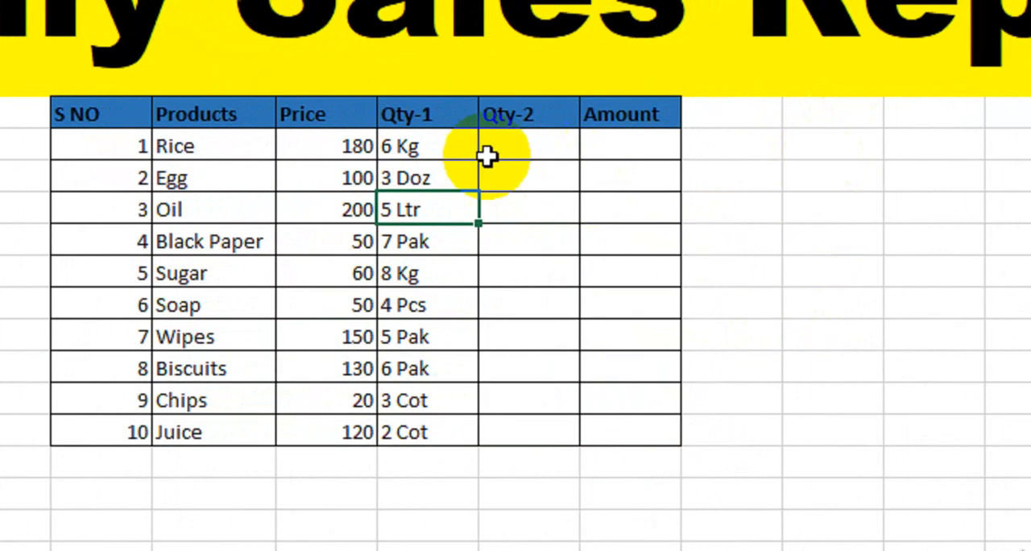
Copy the Qty-1 entries in K9:K18 to cells C9:C18 as a practice list.
drag(480, 148, 458, 426)
key(ctrl+c)
click(799, 122)
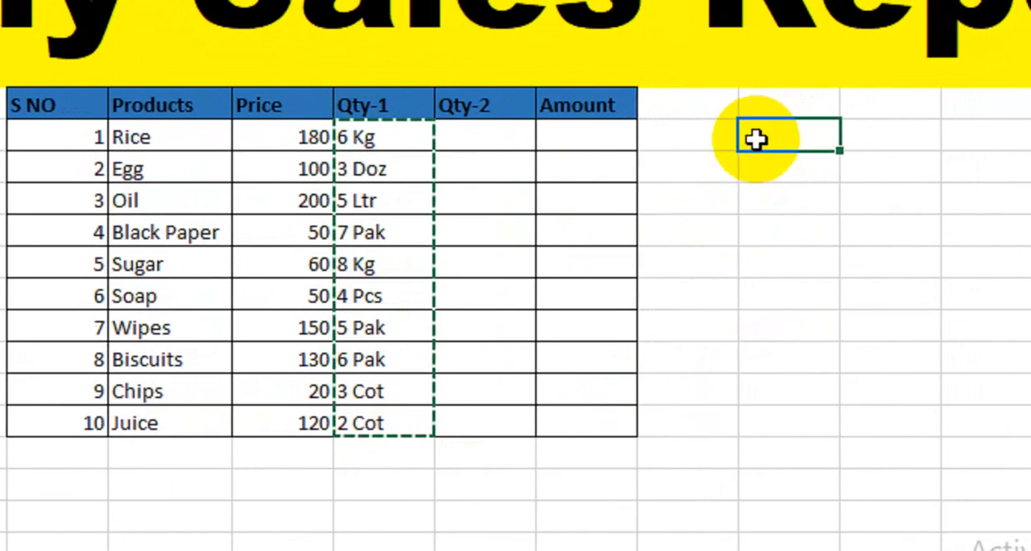
click(213, 157)
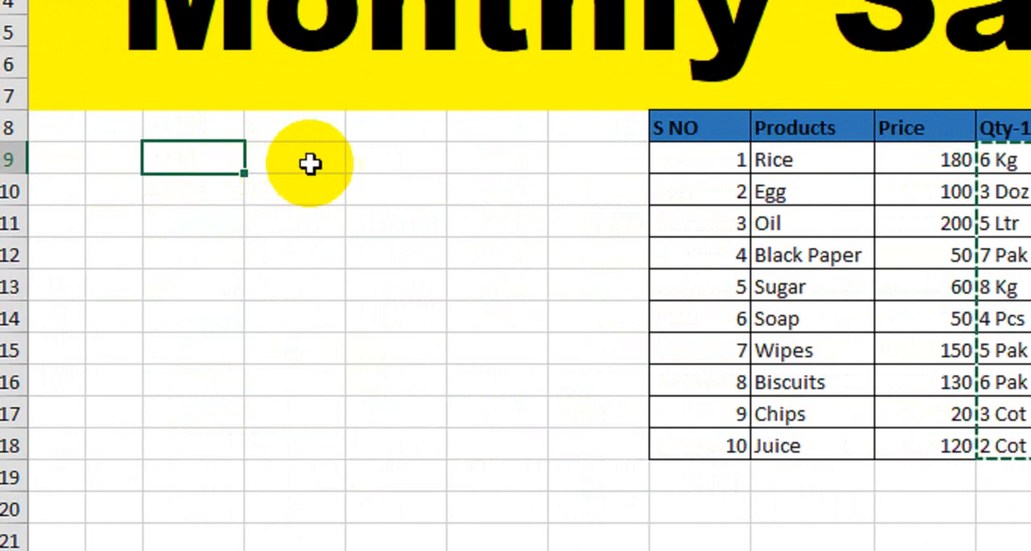
key(ctrl+v)
click(251, 223)
Change the first three practice entries to 66 Kg in C9, 350 Doz in C10 and 58 Ltr in C11.
click(166, 161)
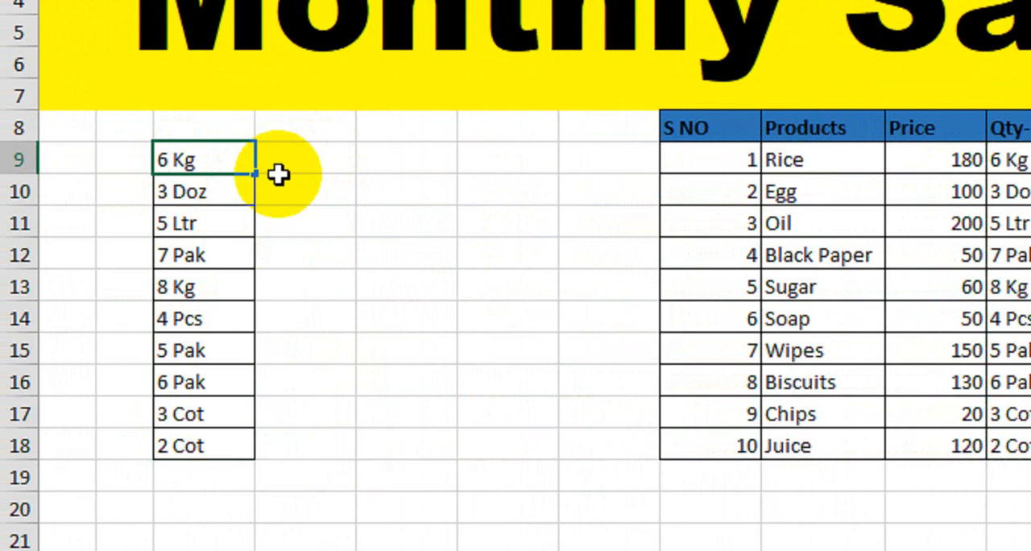
text(6)
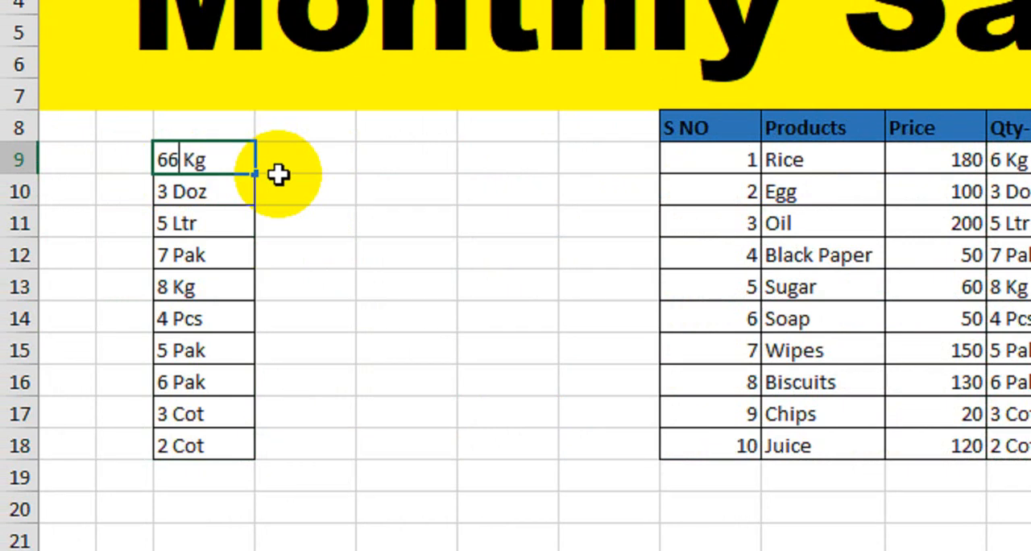
key(Down)
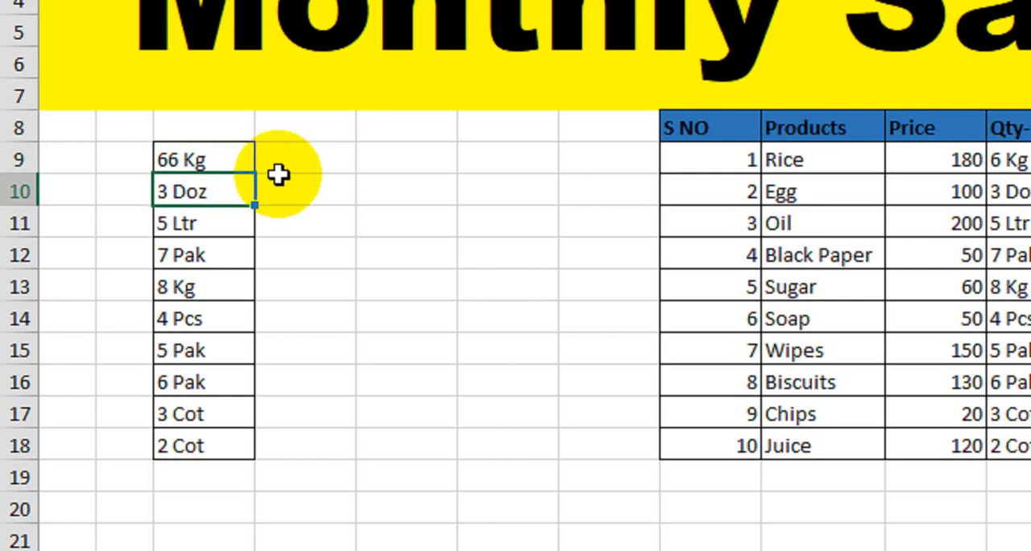
double_click(169, 192)
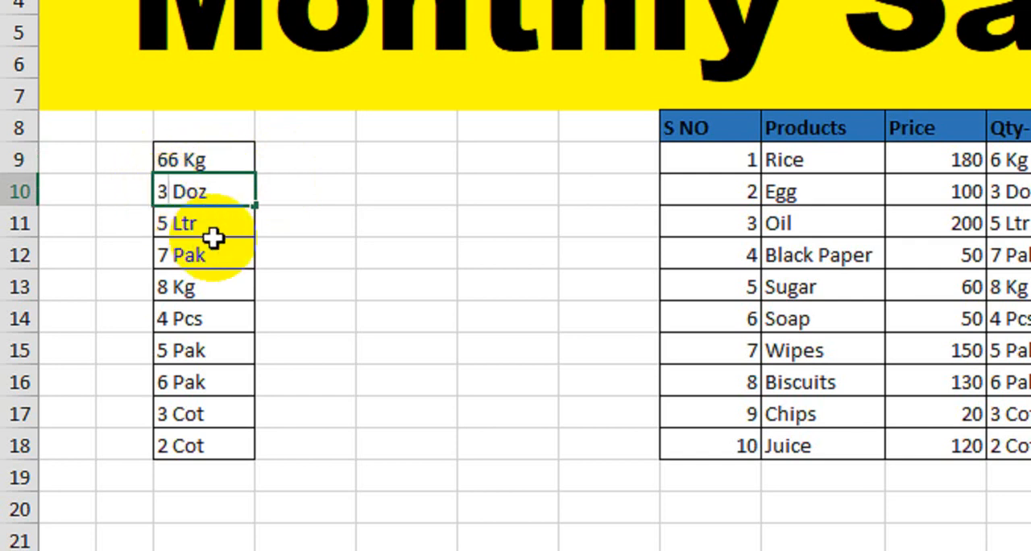
text(50)
key(Return)
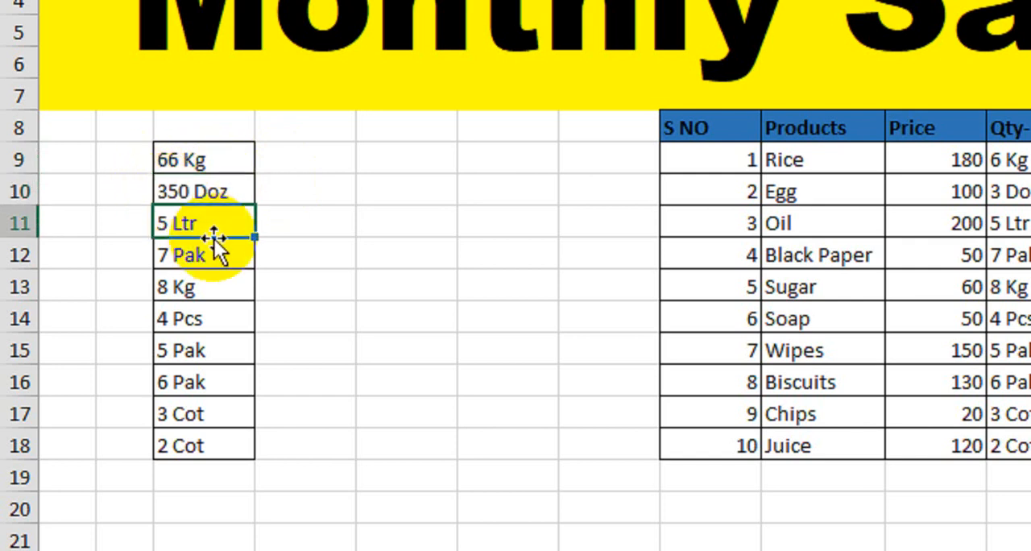
double_click(172, 229)
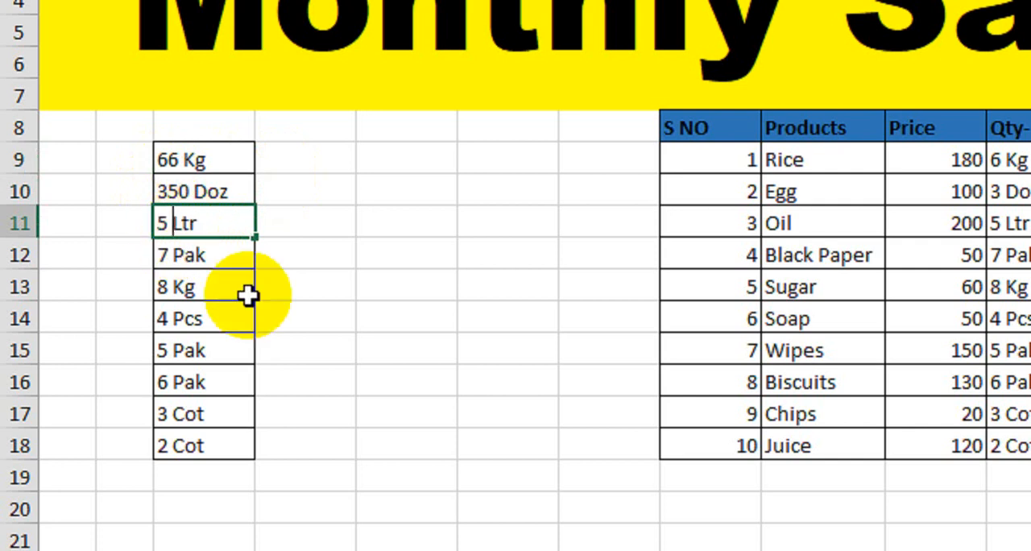
key(BackSpace)
text(8)
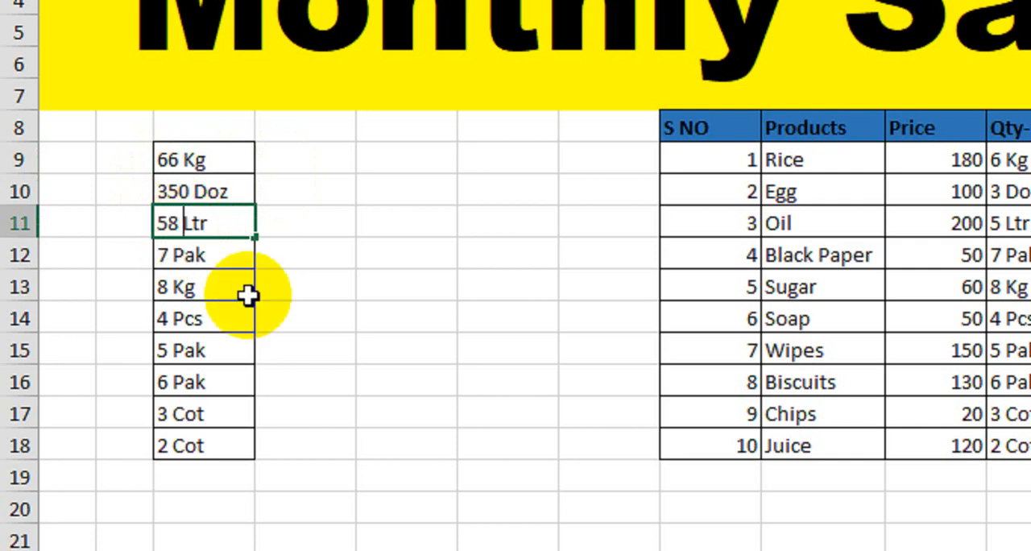
key(Return)
drag(187, 164, 209, 240)
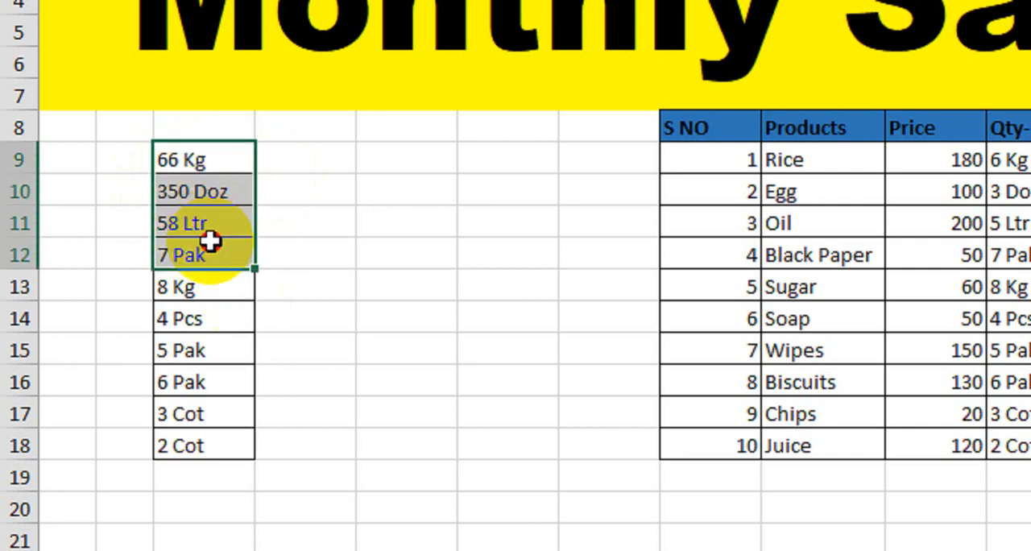
Enter the formula =FIND(" ",C9) in D9 to locate the space within the first practice entry.
click(332, 151)
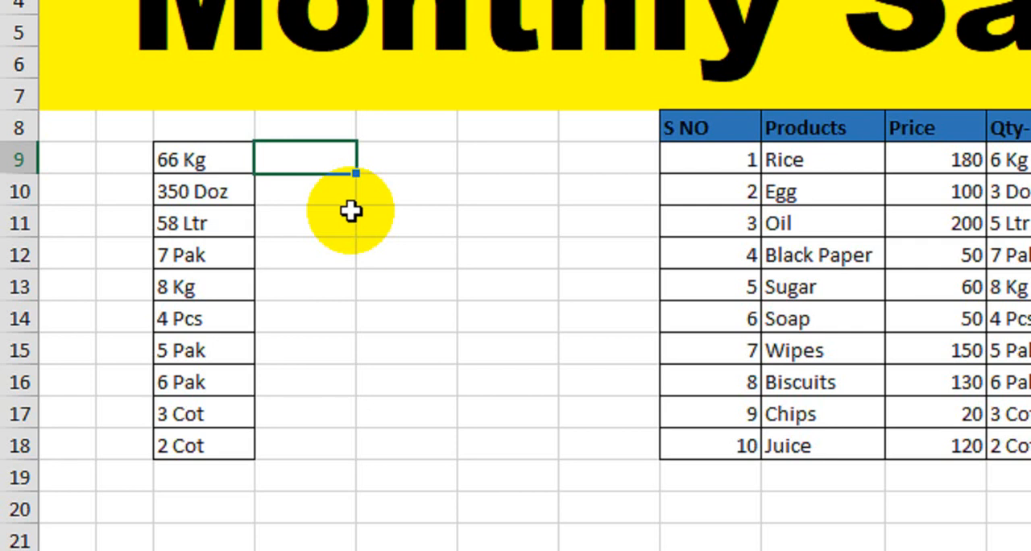
text(=find)
key(Tab)
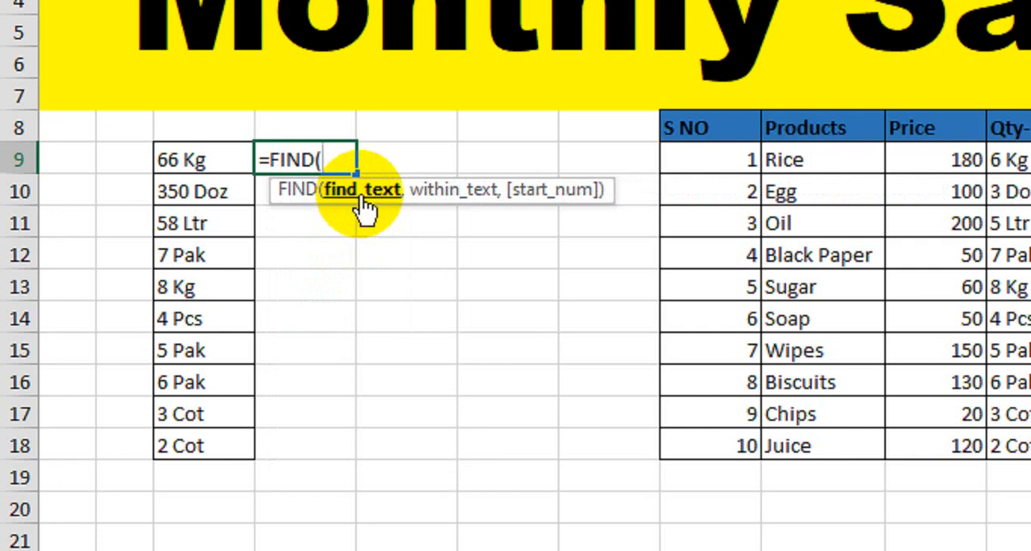
text(" ",)
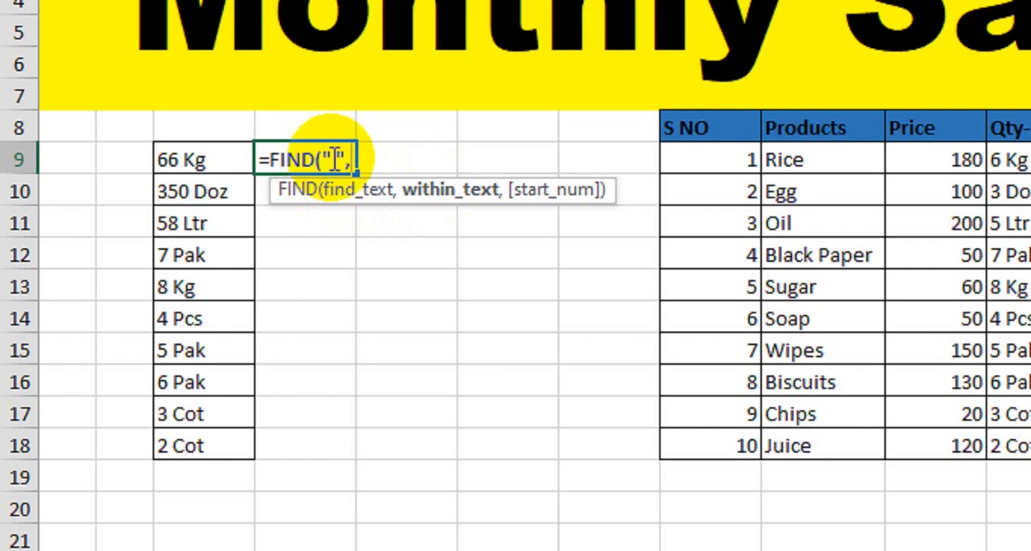
click(223, 161)
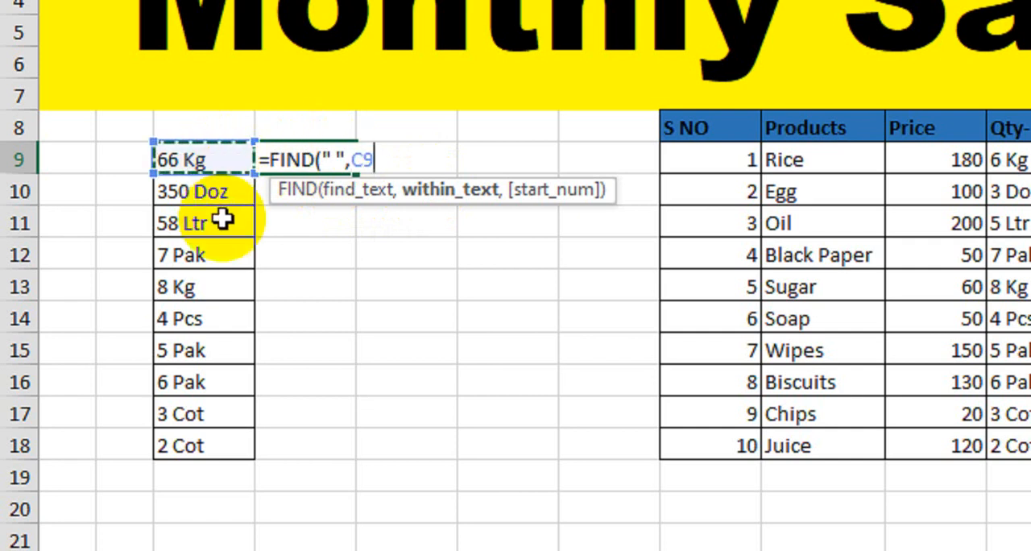
text())
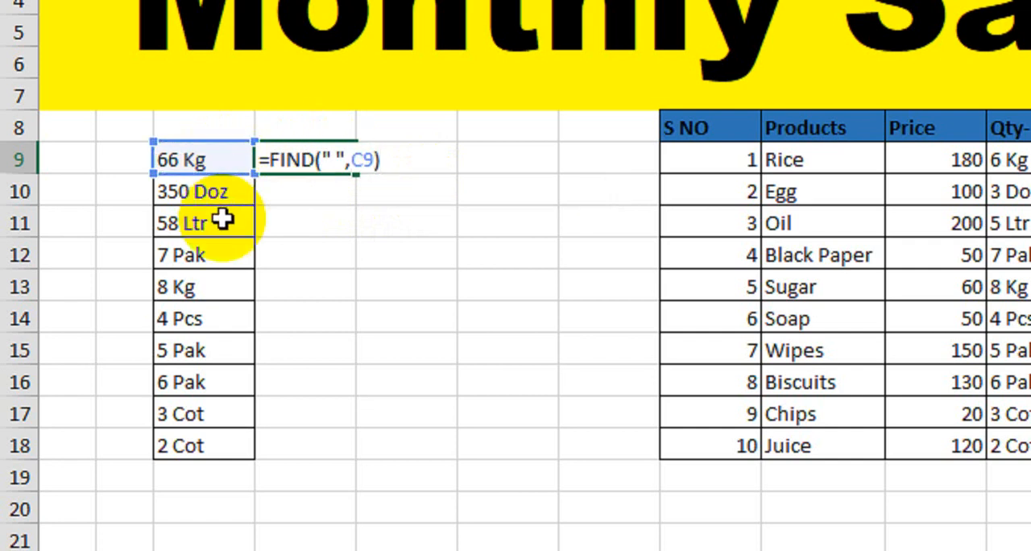
key(Return)
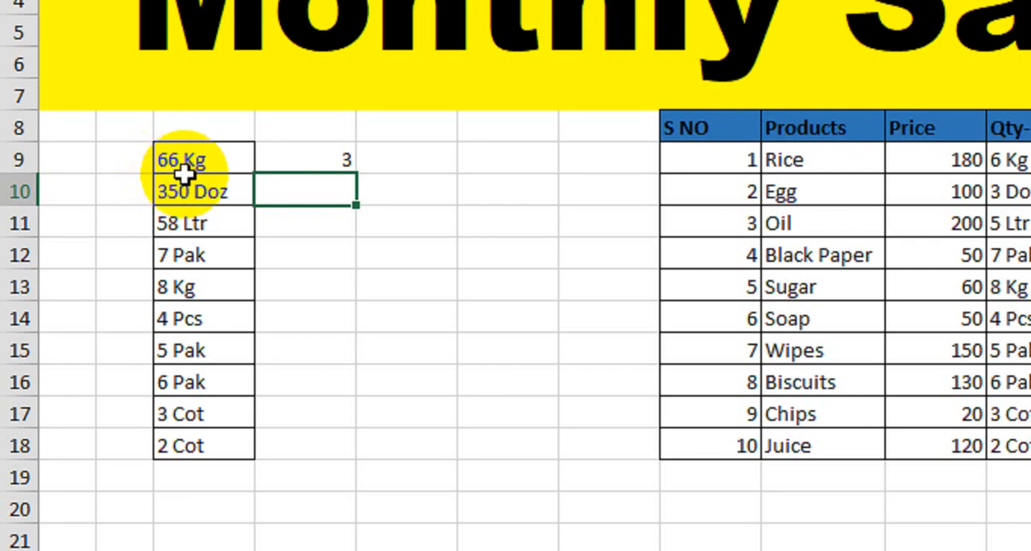
Review the FIND formula in D9 and fill it down to D11 for the next two entries.
click(290, 158)
text(=FIND(" ",C9))
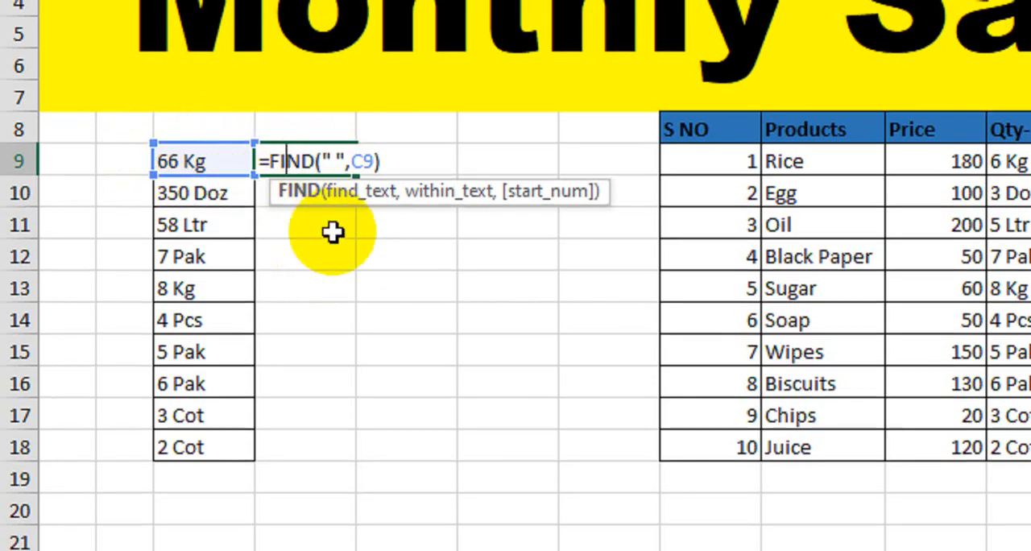
key(Return)
click(326, 159)
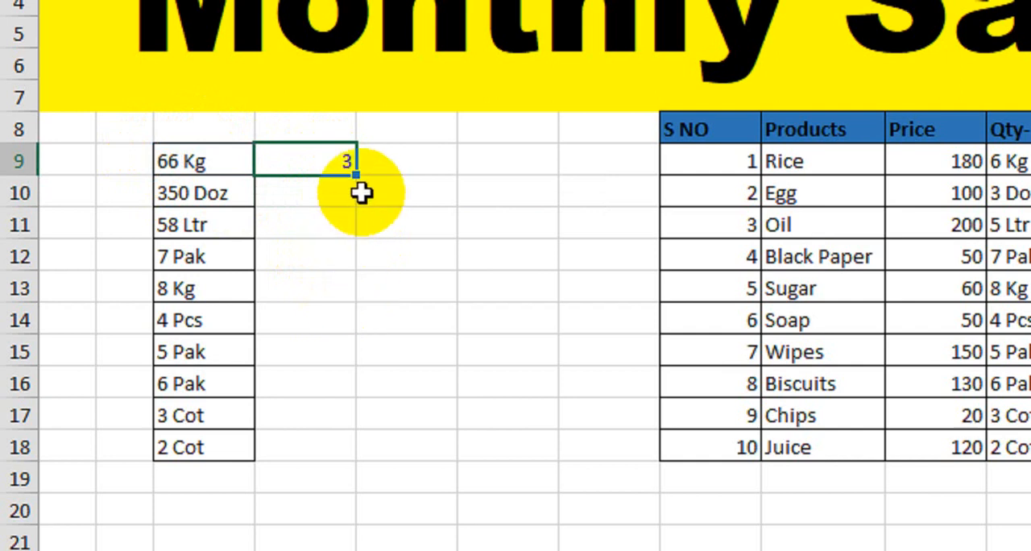
drag(357, 172, 355, 241)
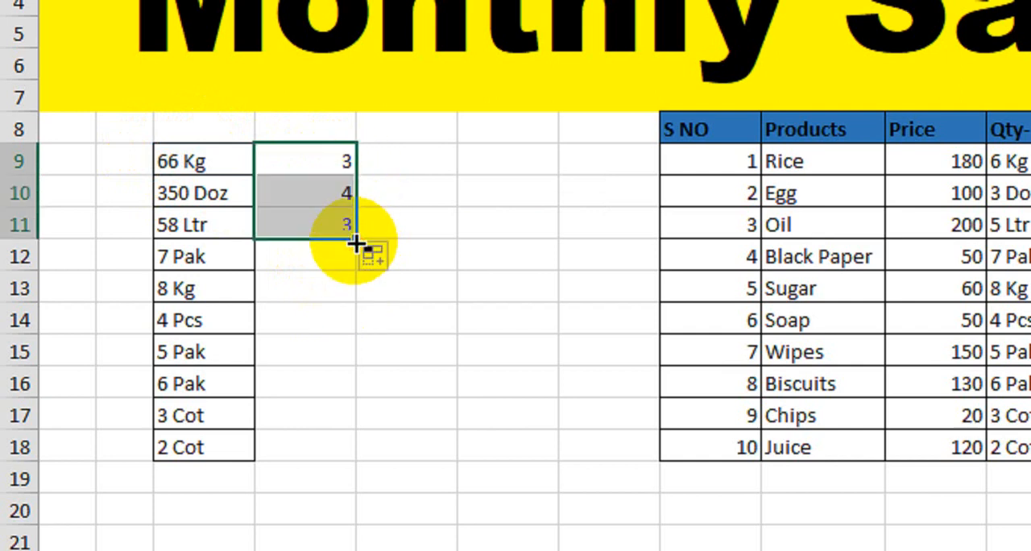
click(314, 201)
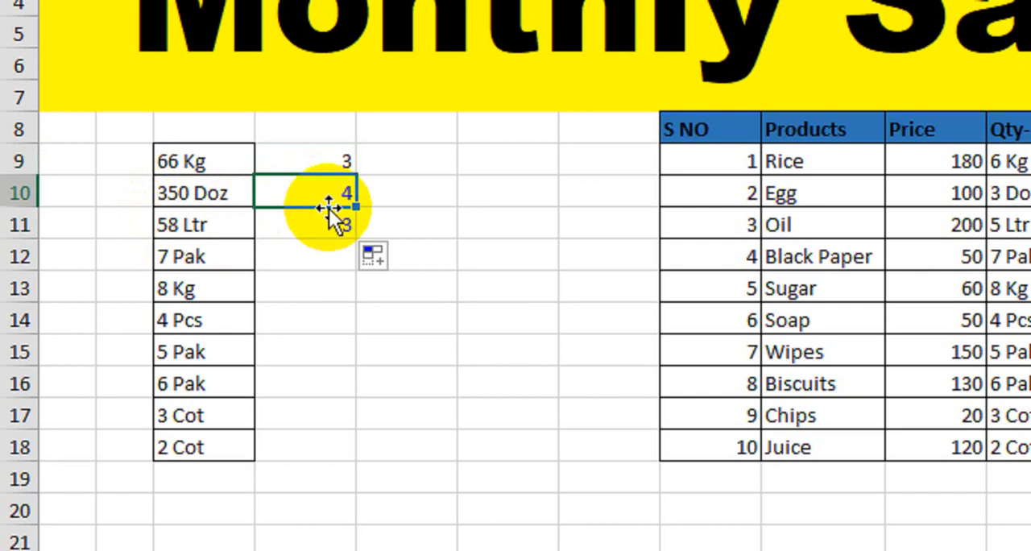
click(279, 230)
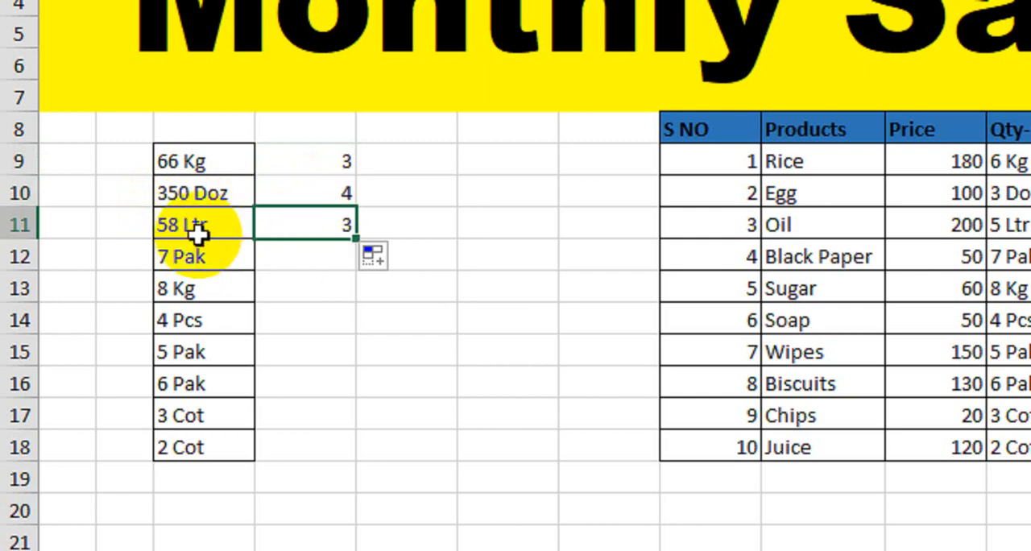
drag(336, 169, 299, 230)
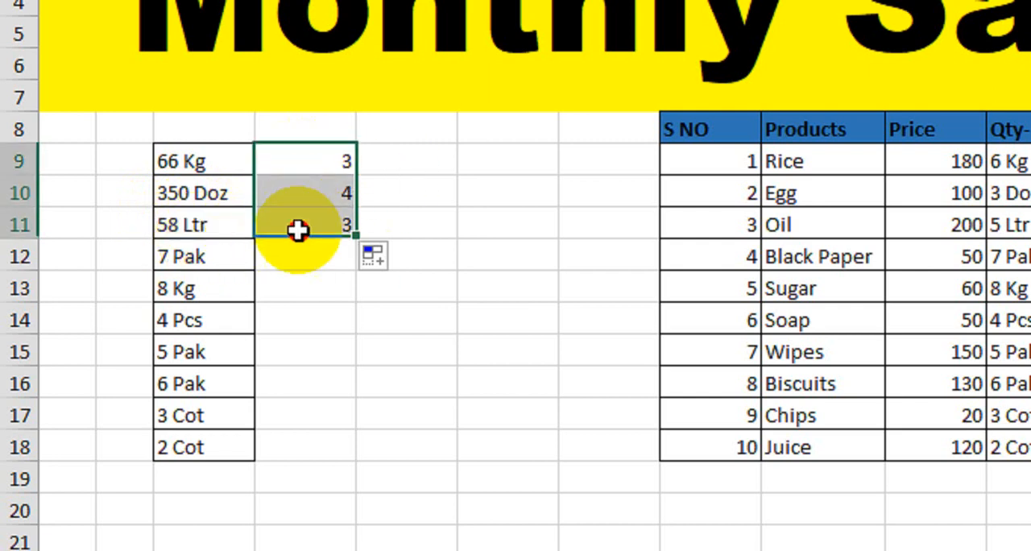
Enter the formula =LEFT(C9,2) in E9 to extract the first two characters of the practice entry.
click(398, 164)
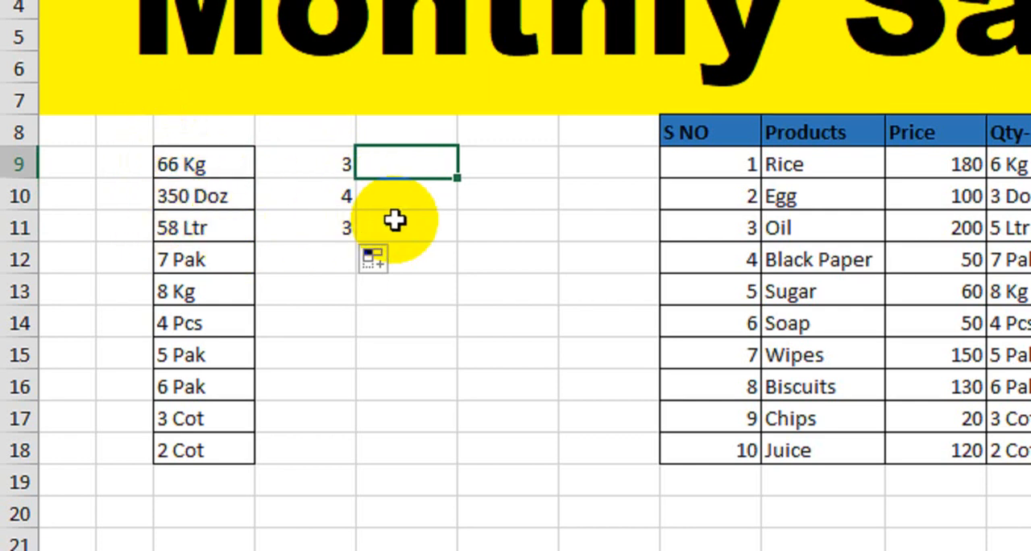
text(=left)
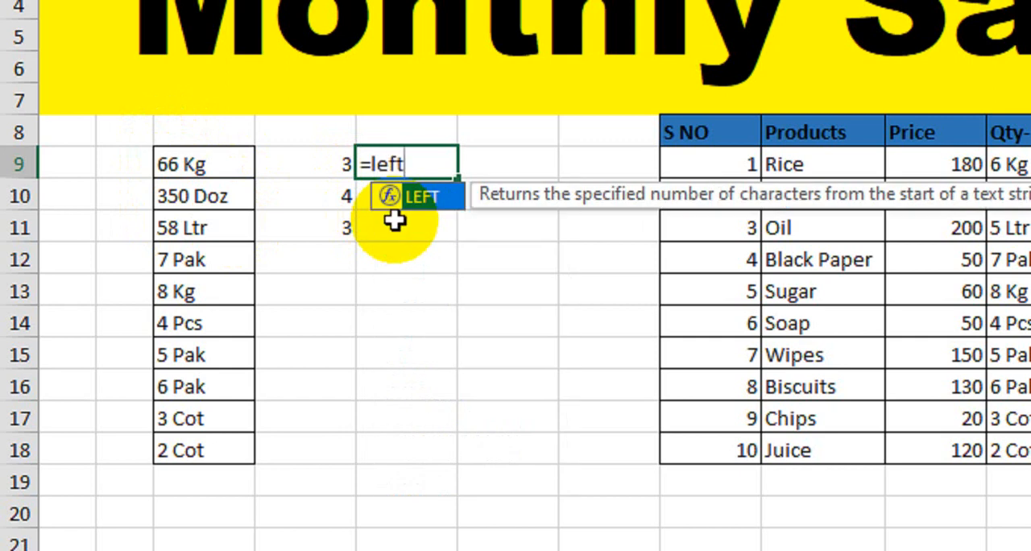
key(Tab)
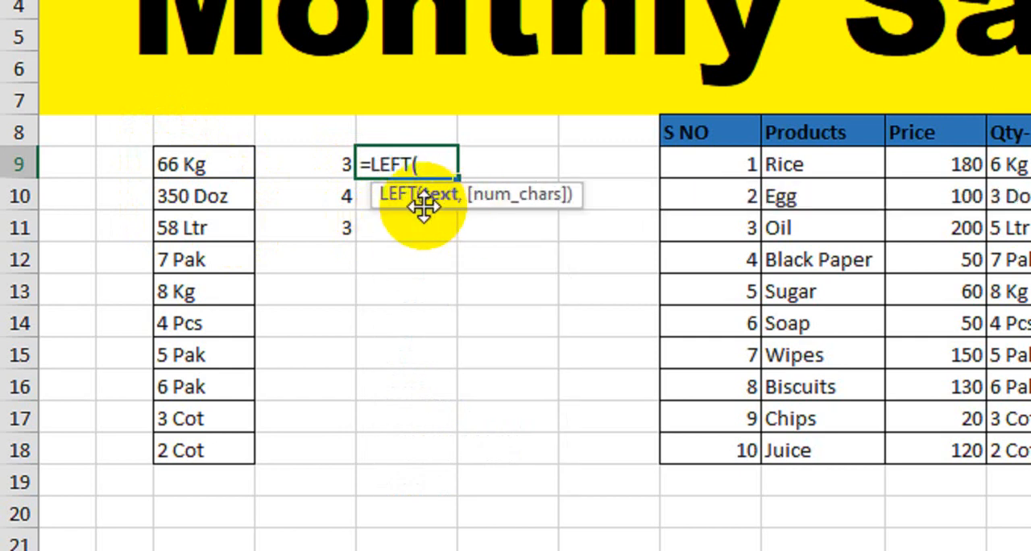
click(190, 171)
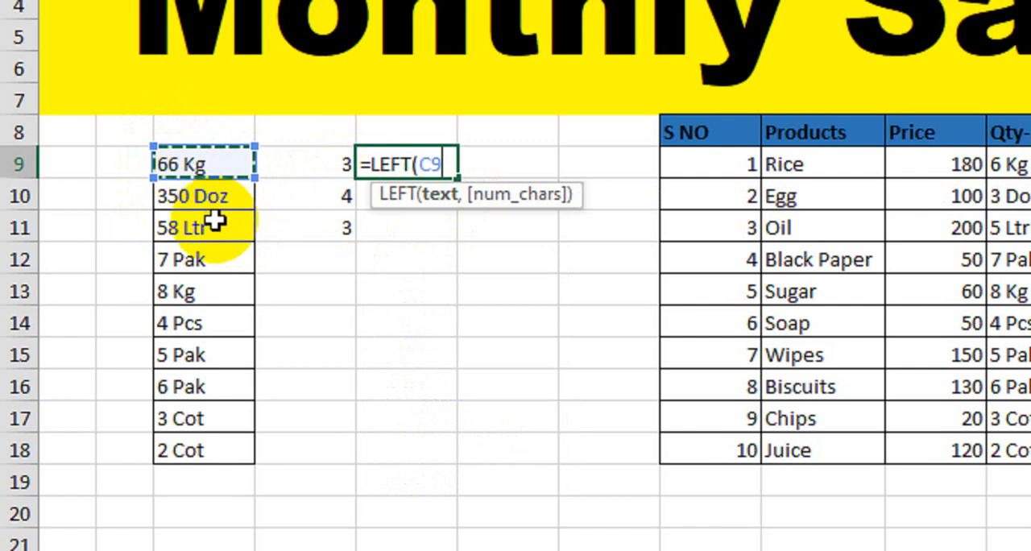
text(,)
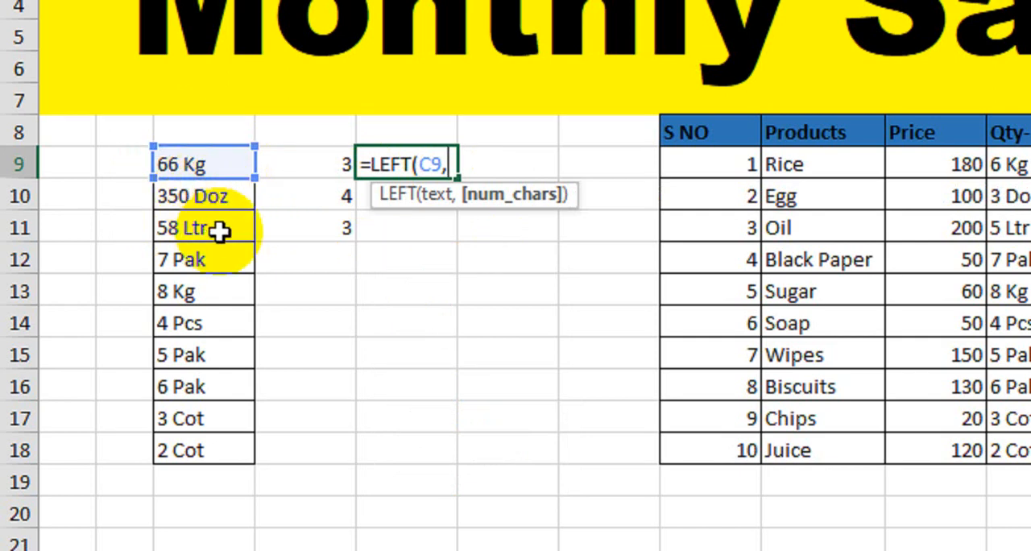
text(3)
key(BackSpace)
text(2))
key(Return)
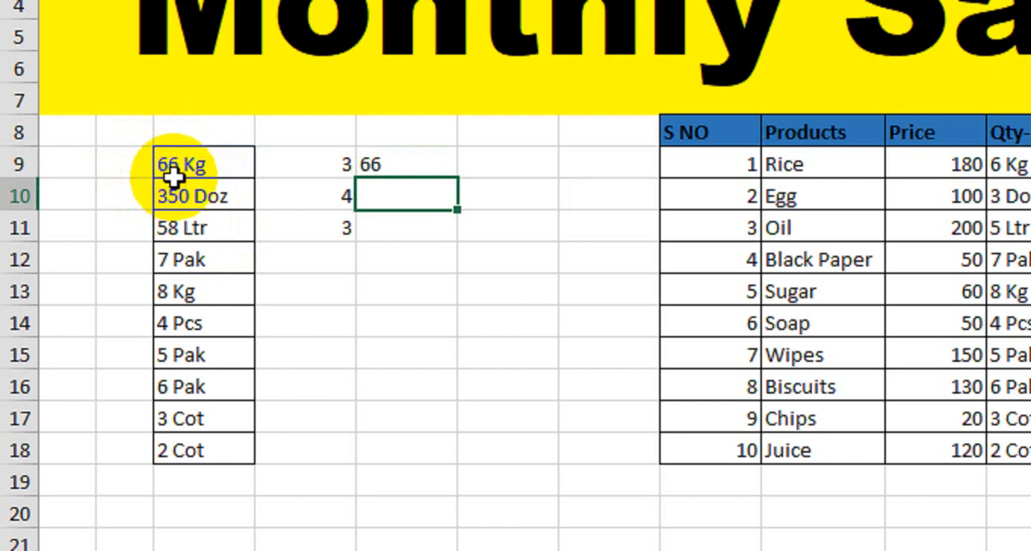
Review the text and character-count arguments of the LEFT formula in E9.
click(392, 169)
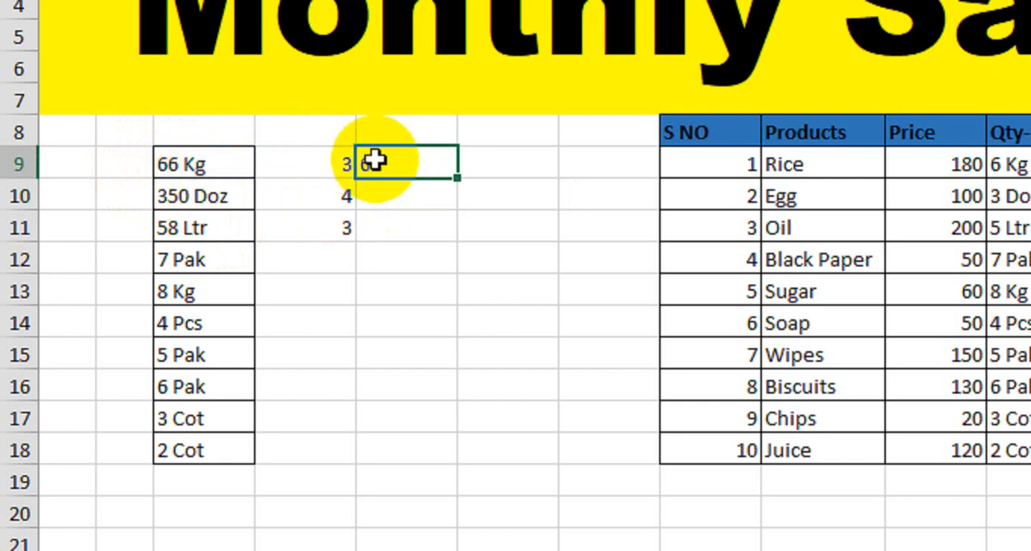
double_click(397, 168)
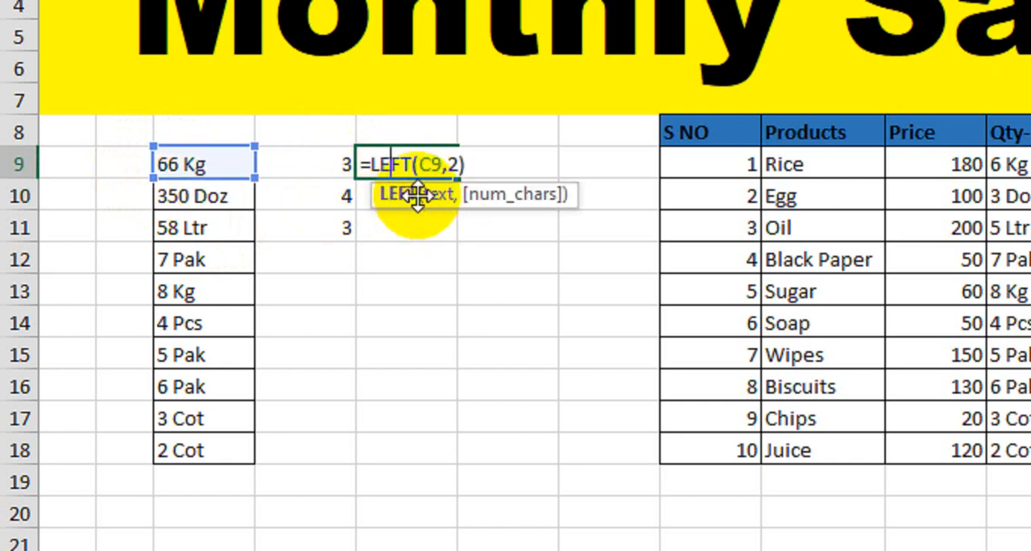
click(419, 193)
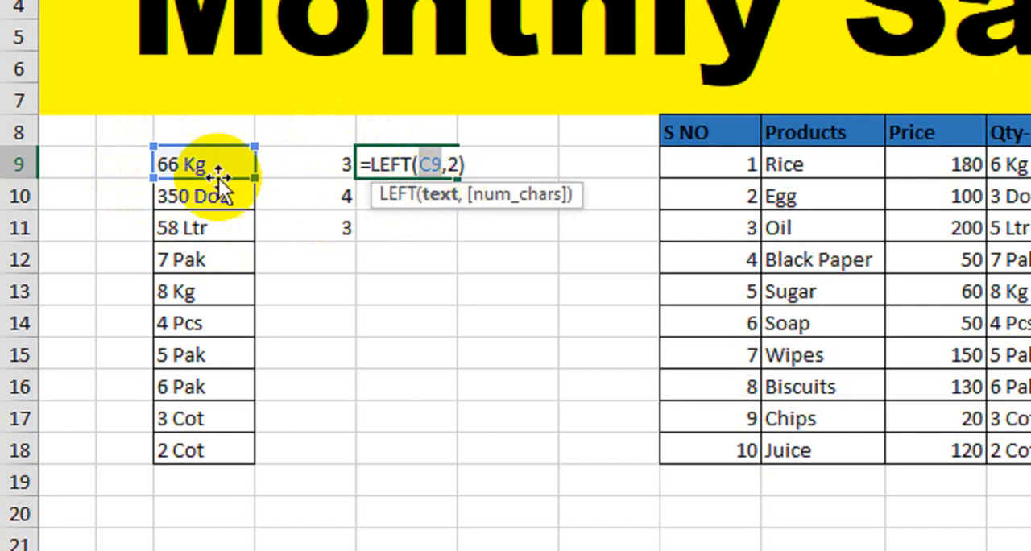
click(487, 202)
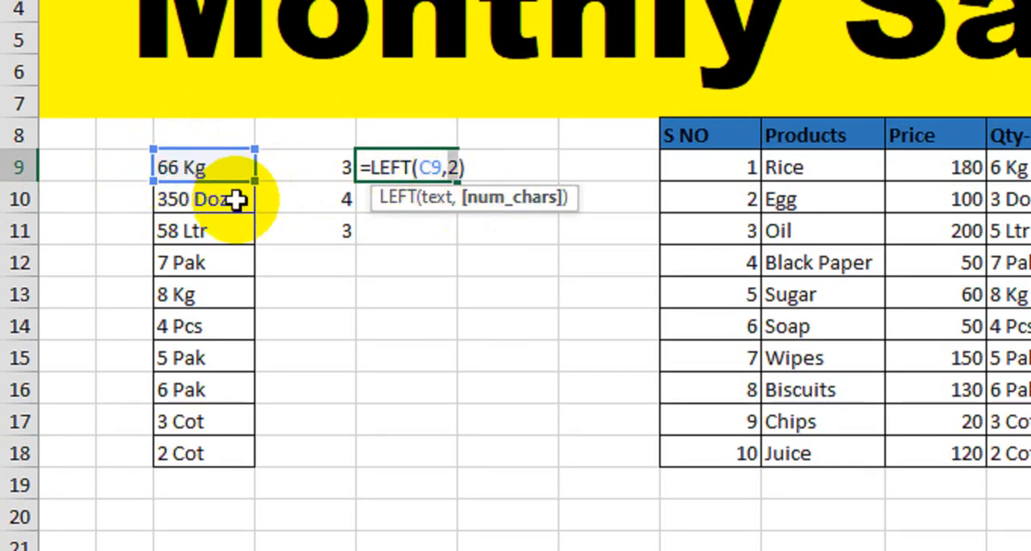
key(Return)
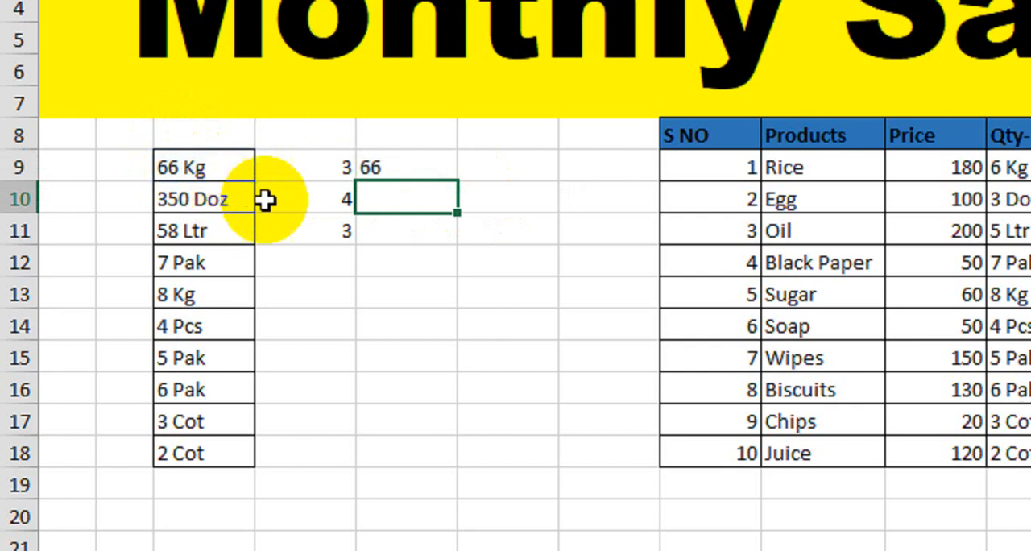
Change the character count of the LEFT formula in E9 to 3, giving =LEFT(C9,3).
click(461, 164)
double_click(442, 166)
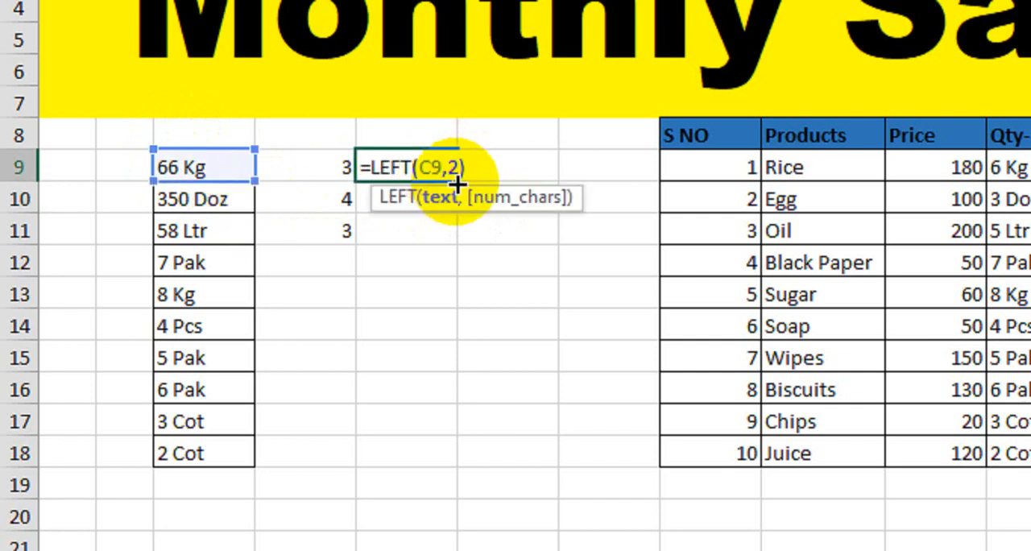
click(458, 167)
key(BackSpace)
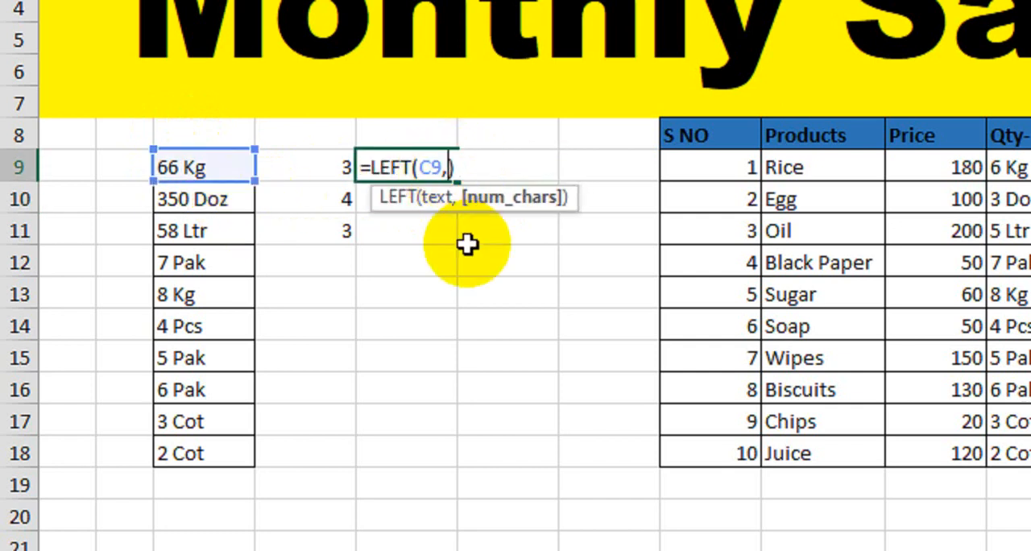
text(3)
key(Return)
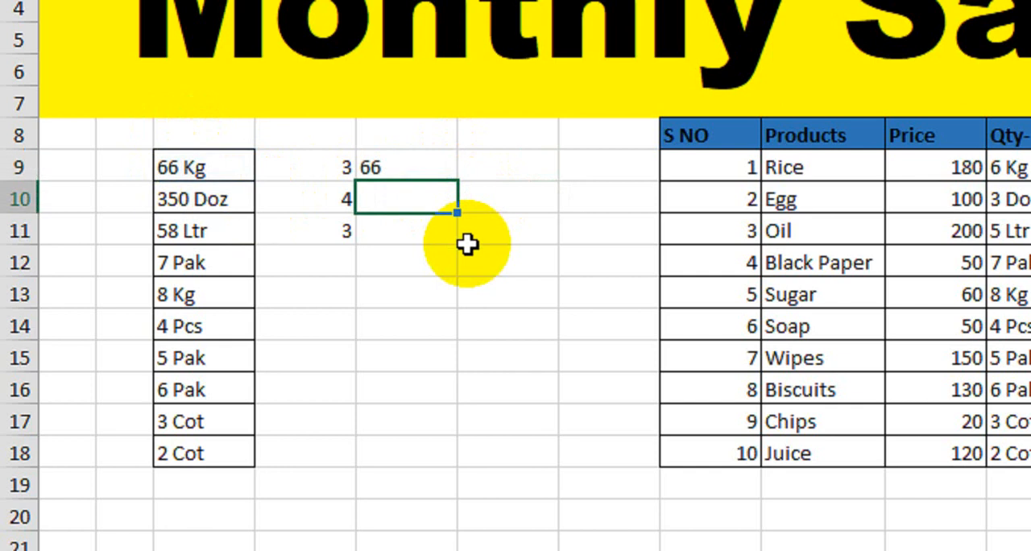
Try a character count of 4 in the LEFT formula in E9.
click(398, 163)
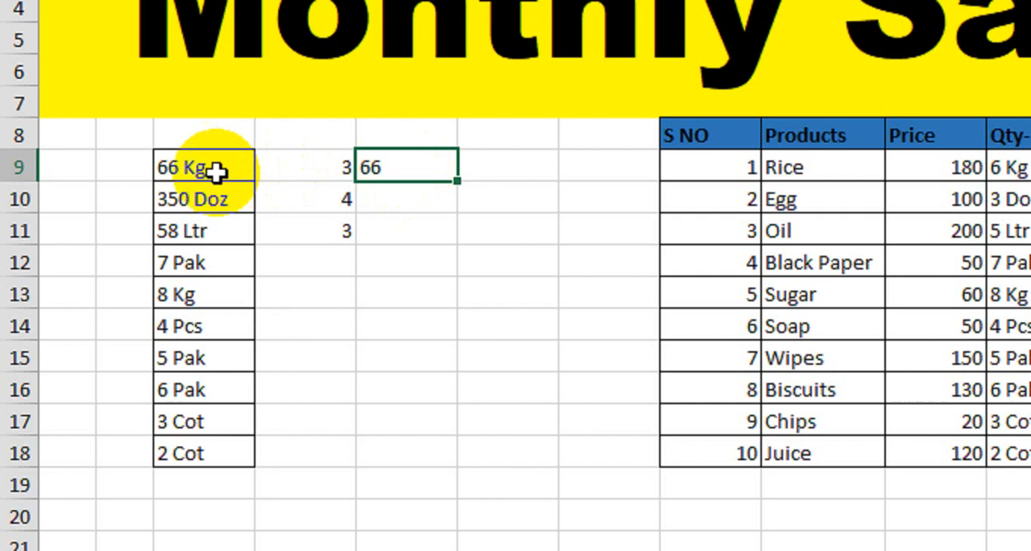
double_click(400, 166)
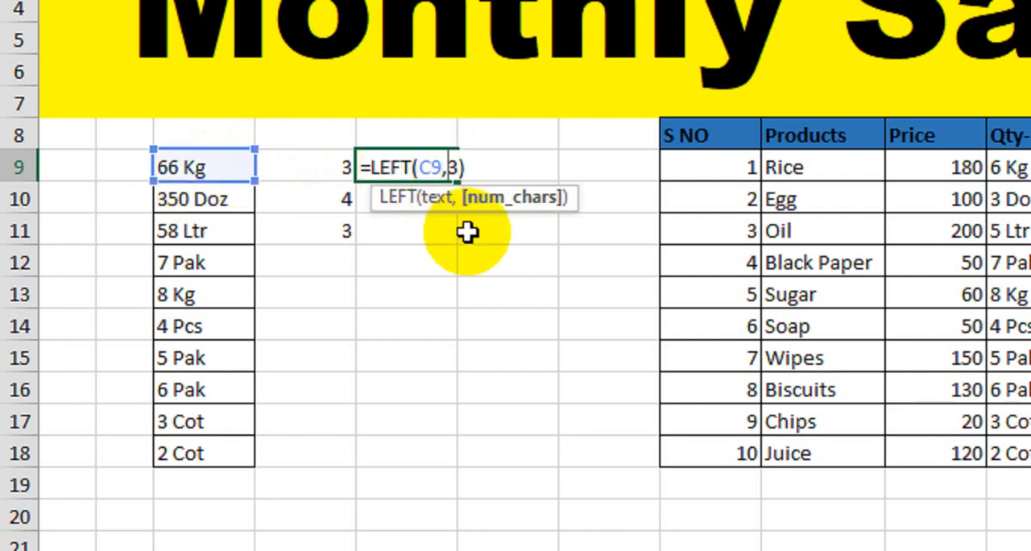
key(BackSpace)
key(BackSpace)
text(4)
key(Return)
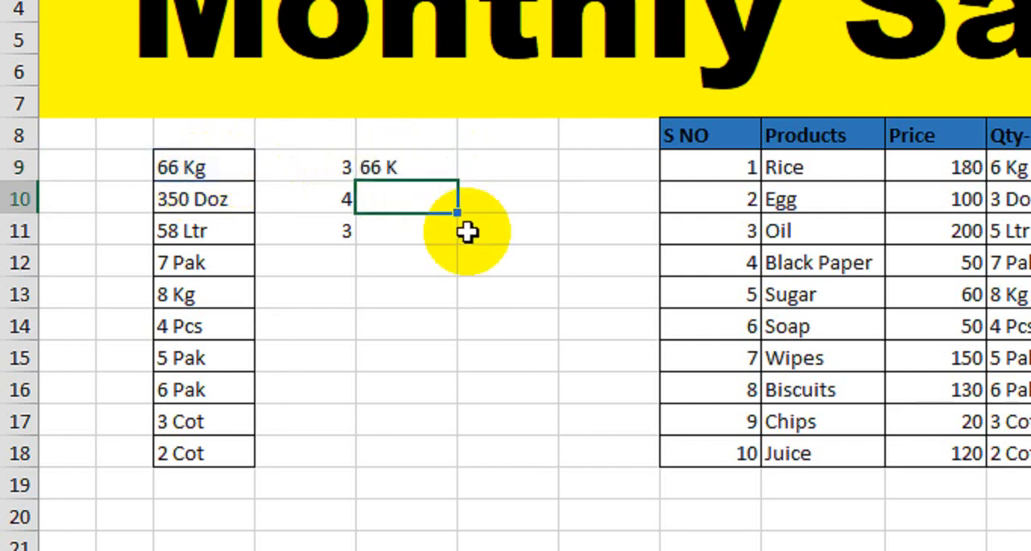
Restore the character count of 3 in E9's LEFT formula and fill the formula down to E11.
click(398, 172)
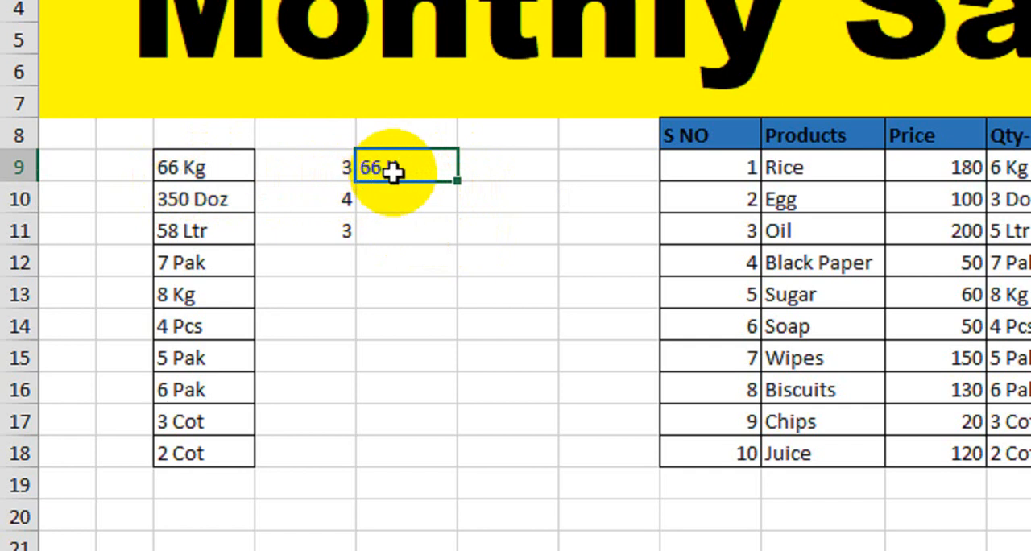
text(K)
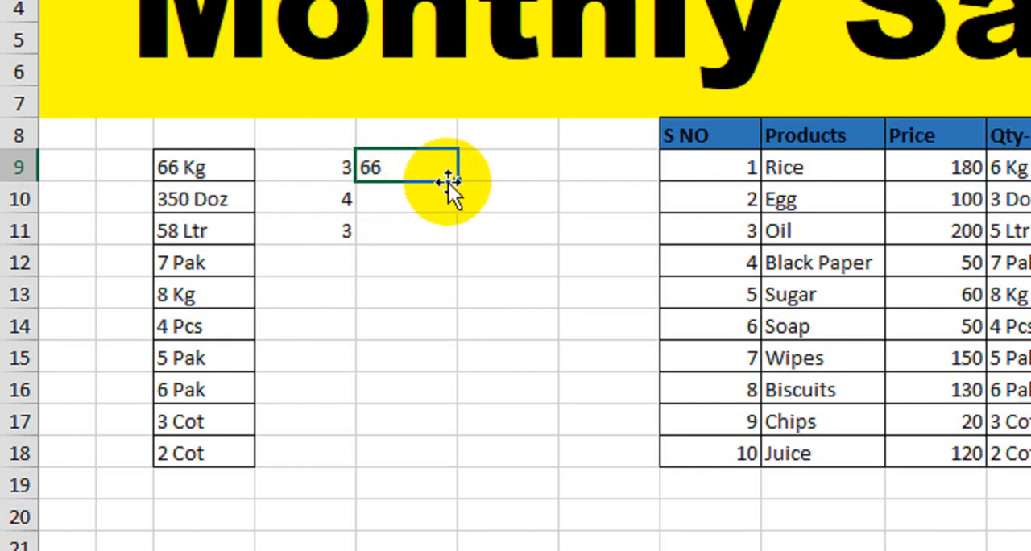
drag(456, 181, 448, 233)
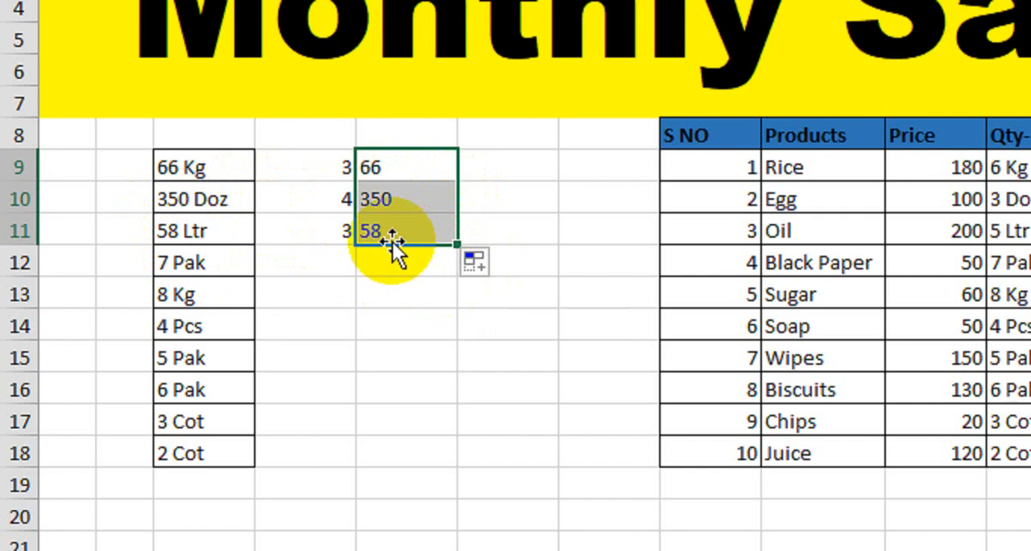
Enter the formula =LEN(E9) in F9 to count the characters in the extracted text.
click(509, 168)
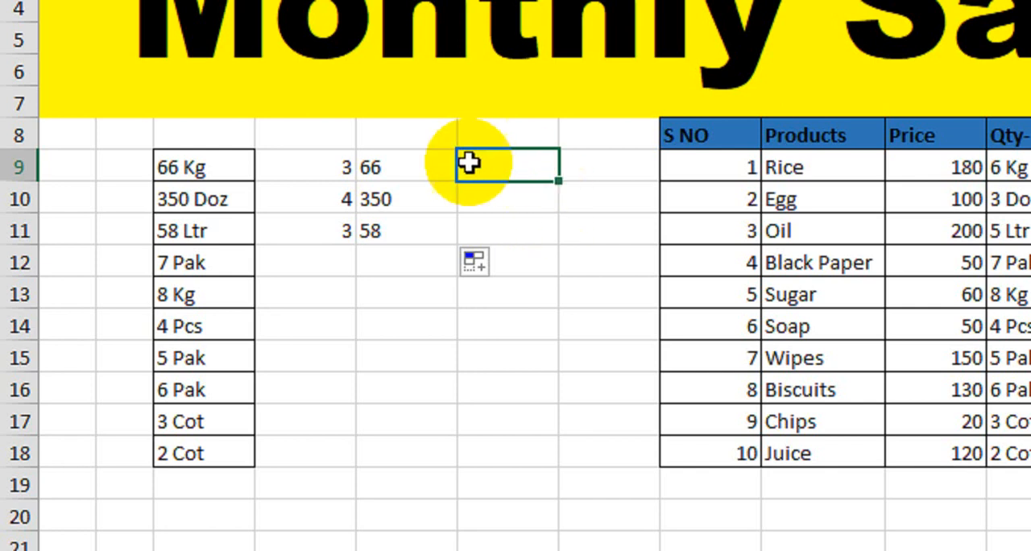
text(=len)
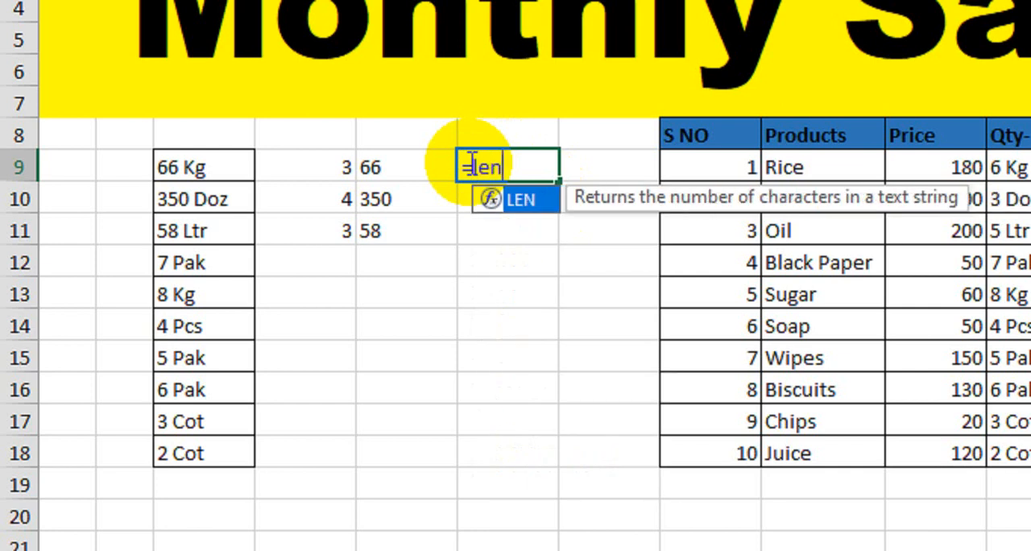
key(Tab)
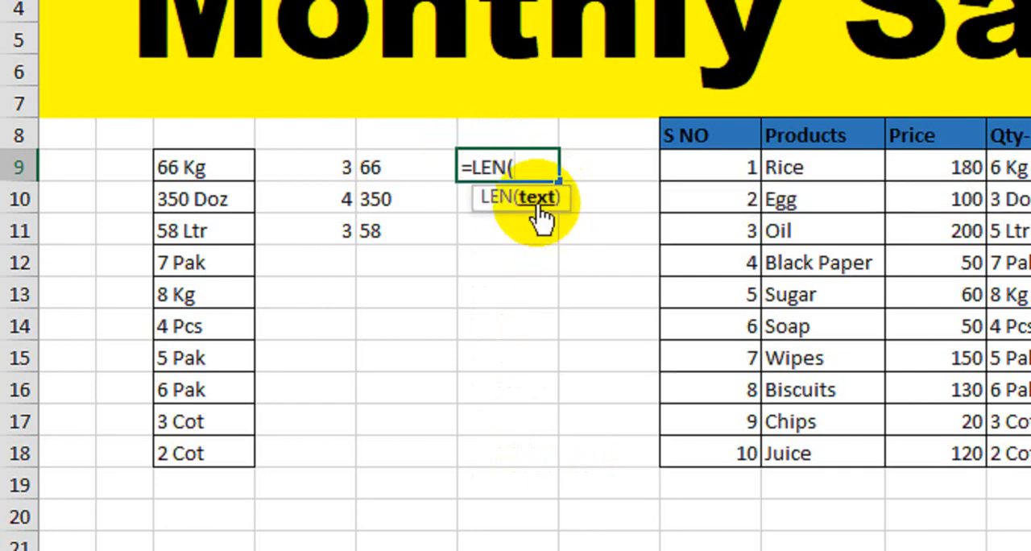
click(409, 175)
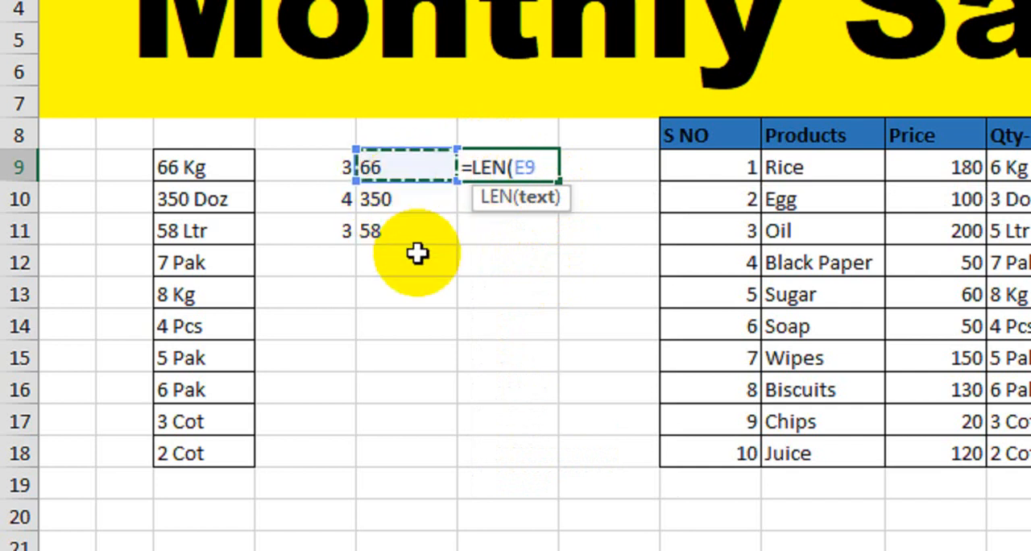
text())
key(Return)
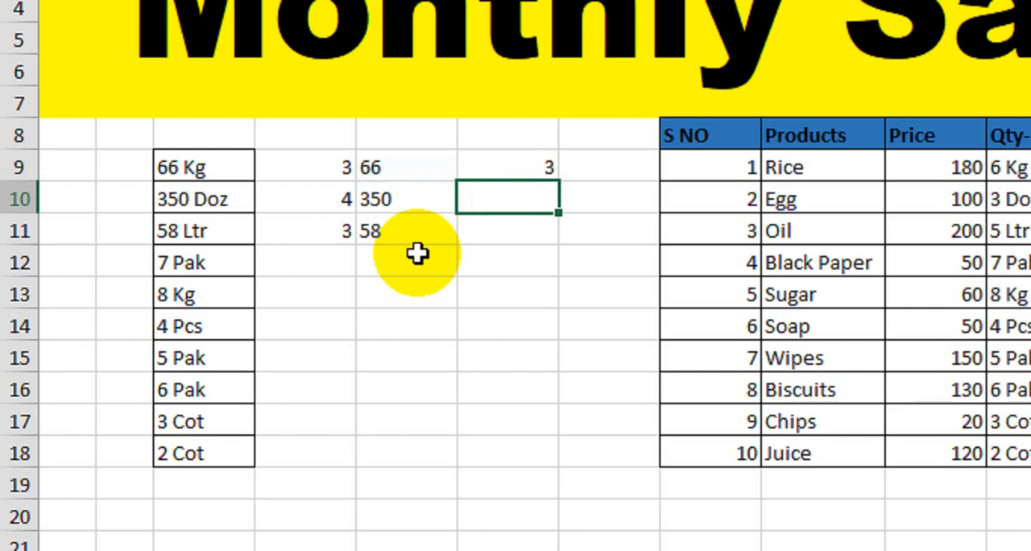
Review the LEFT formula in E9 and fill the LEN formula from F9 down to F11.
double_click(408, 169)
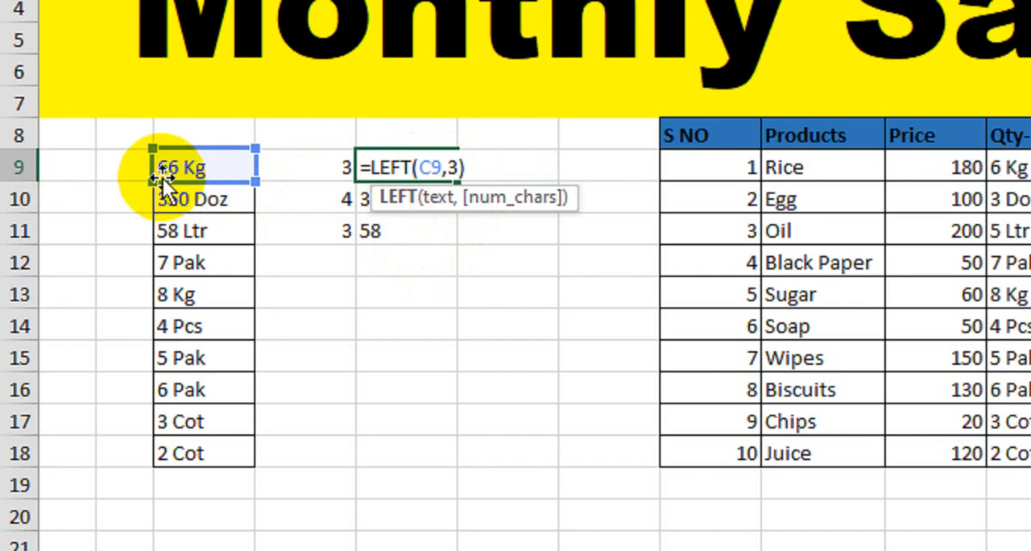
key(Tab)
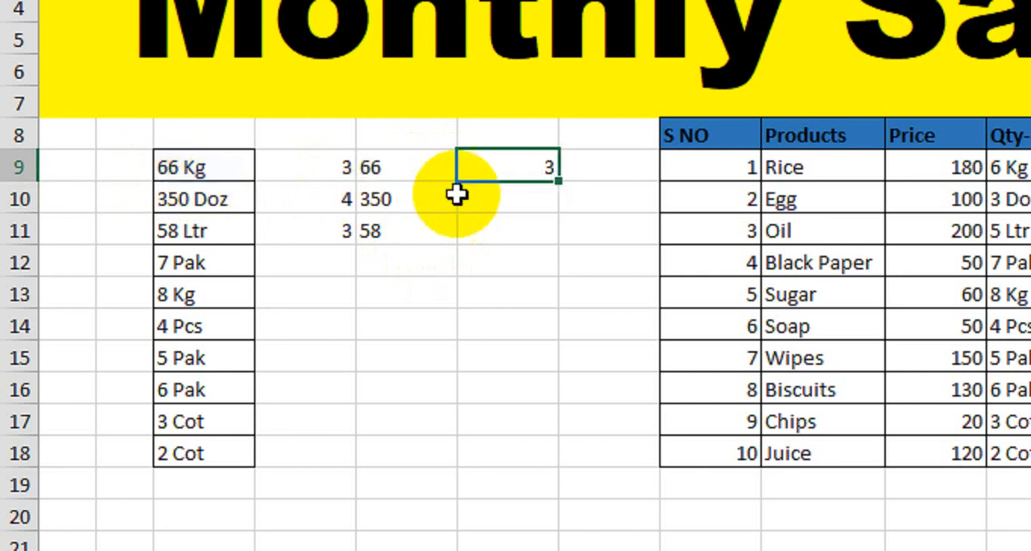
click(367, 170)
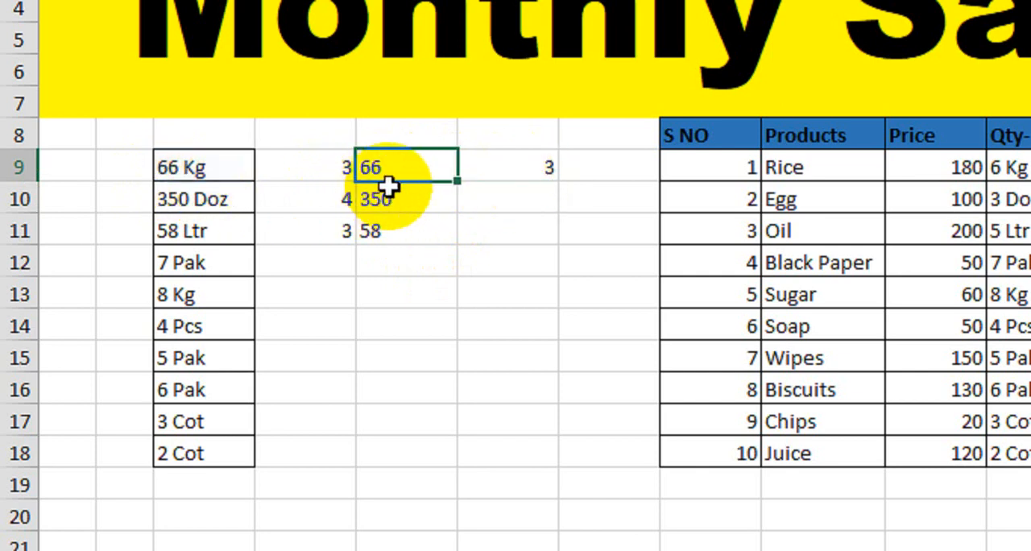
click(500, 168)
drag(557, 185, 548, 235)
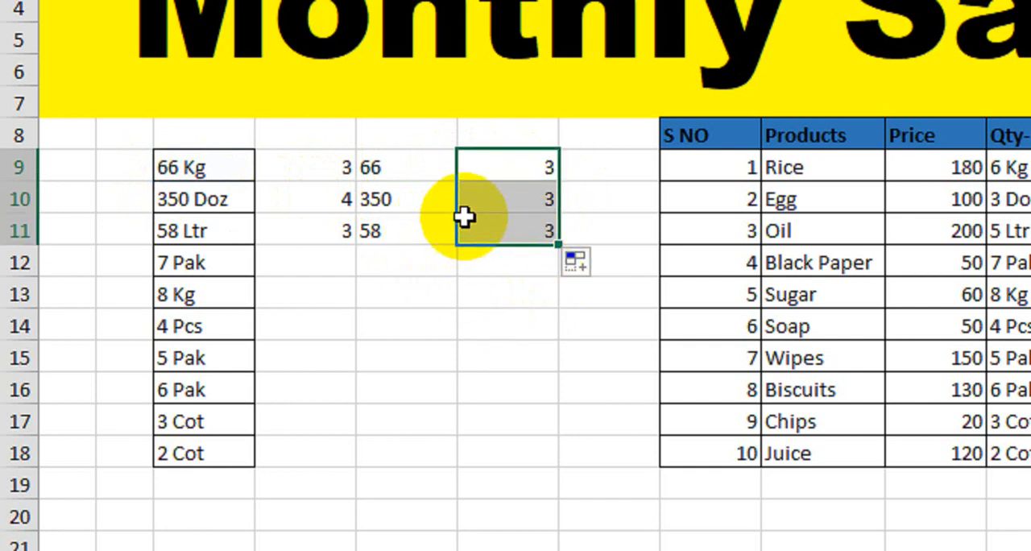
drag(202, 168, 483, 230)
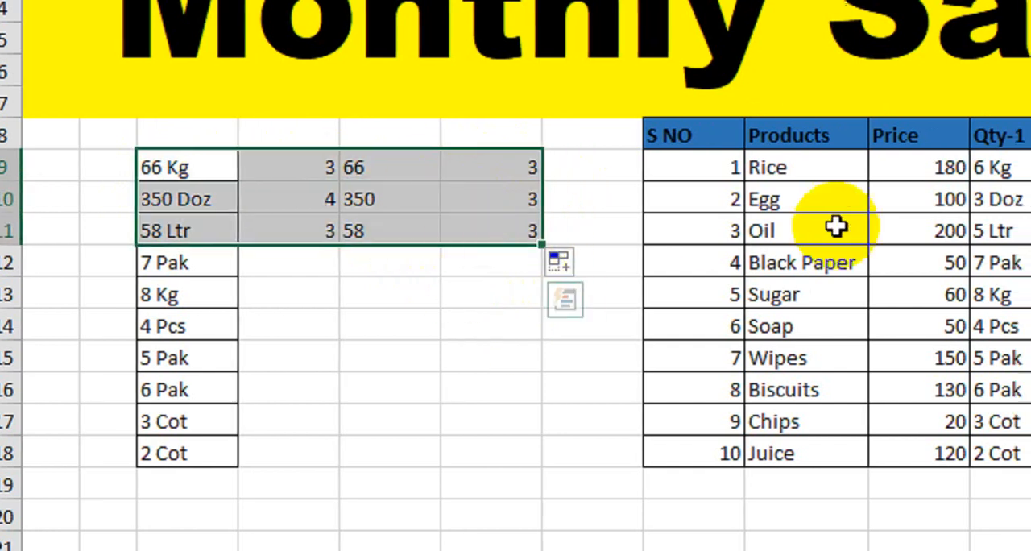
Write the nested formula =LEFT(K9,FIND(" ",K9)) in L9, the Qty-2 cell for Rice.
click(810, 170)
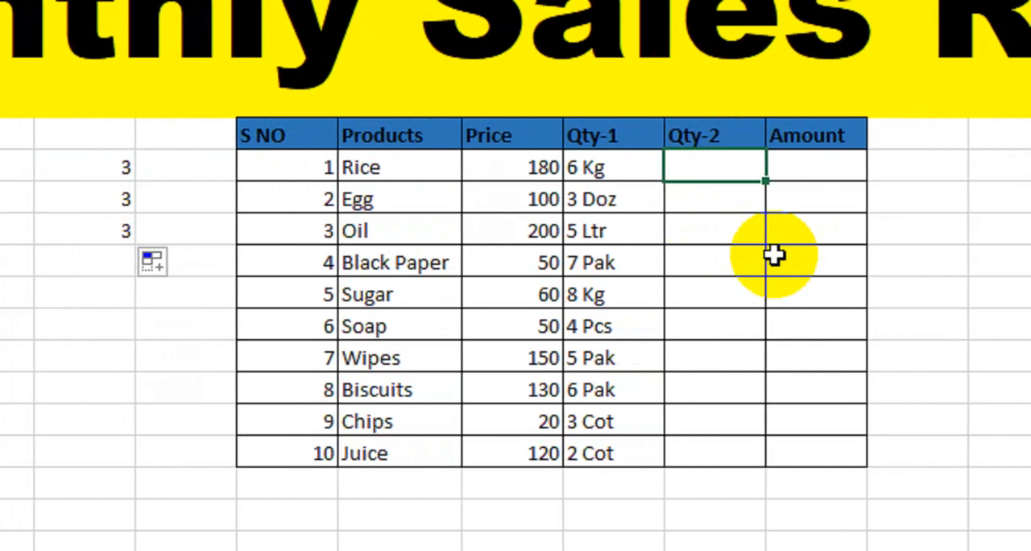
text(=)
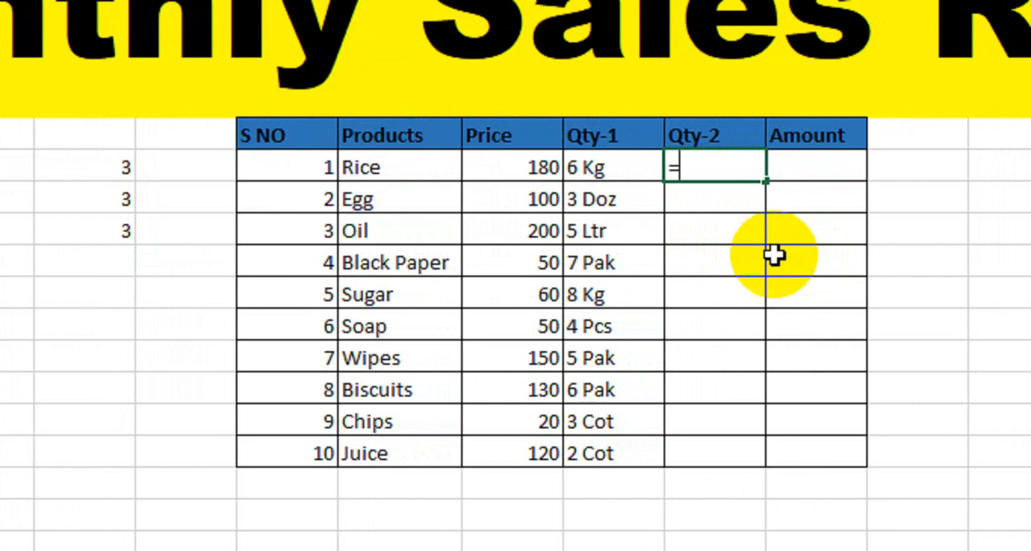
text(lef)
key(Tab)
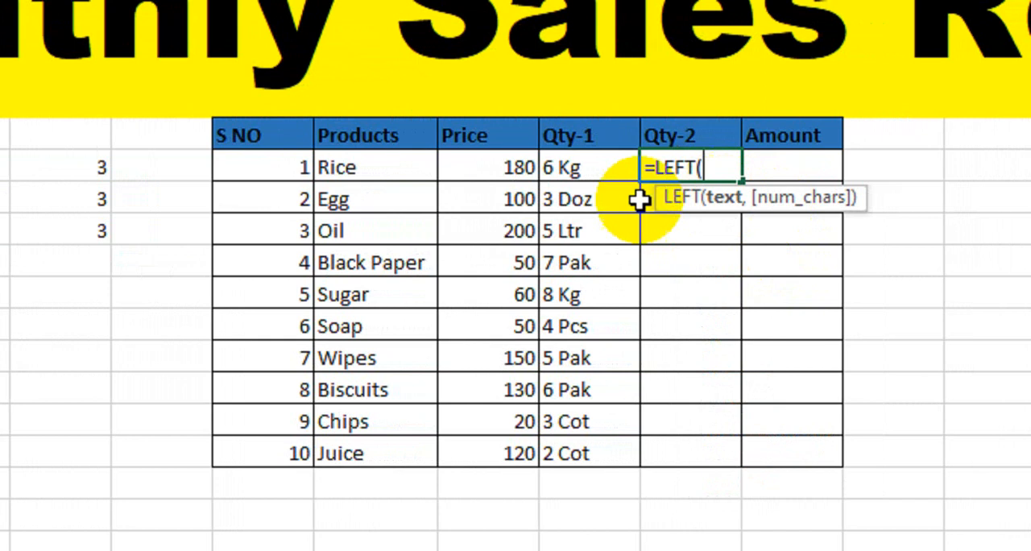
click(572, 167)
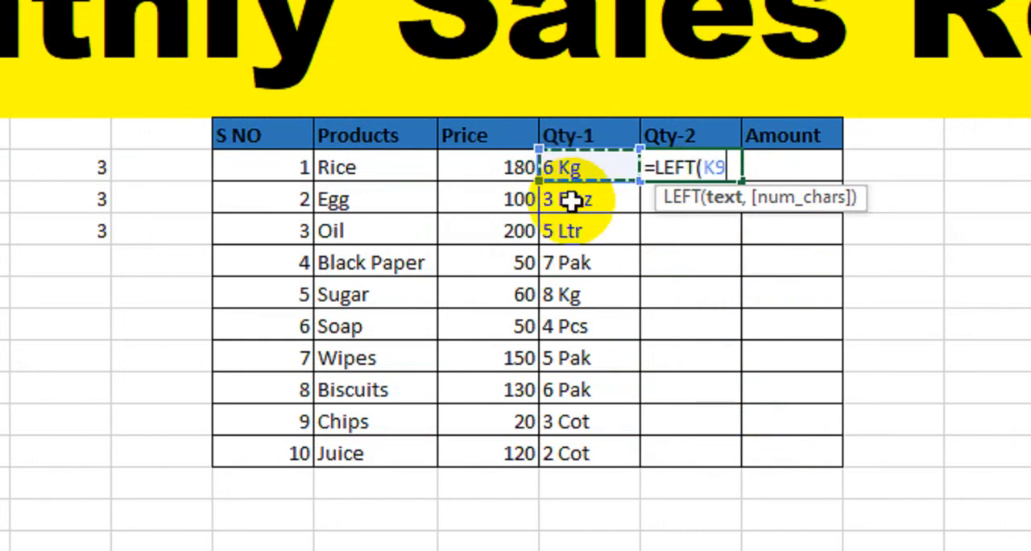
text(,)
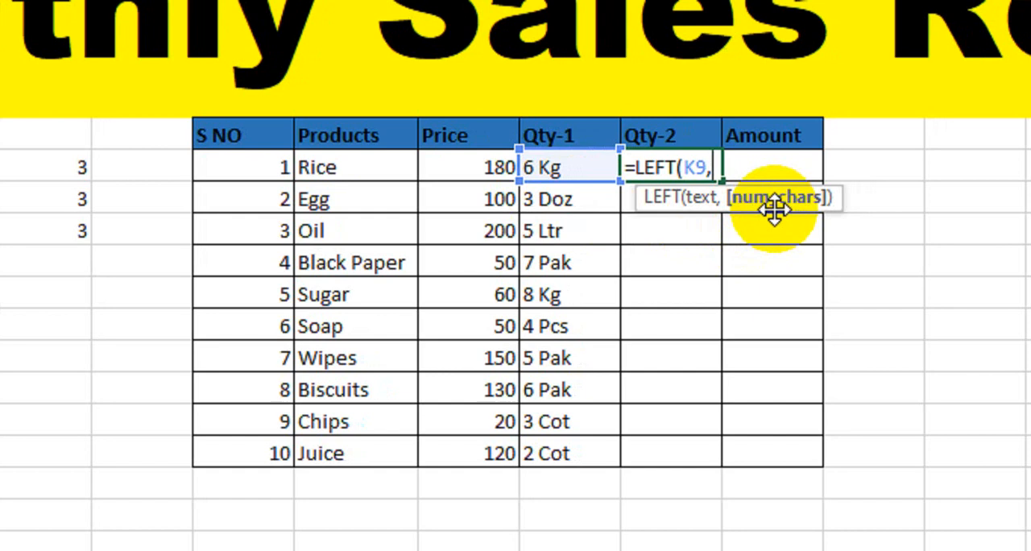
text(find)
key(Tab)
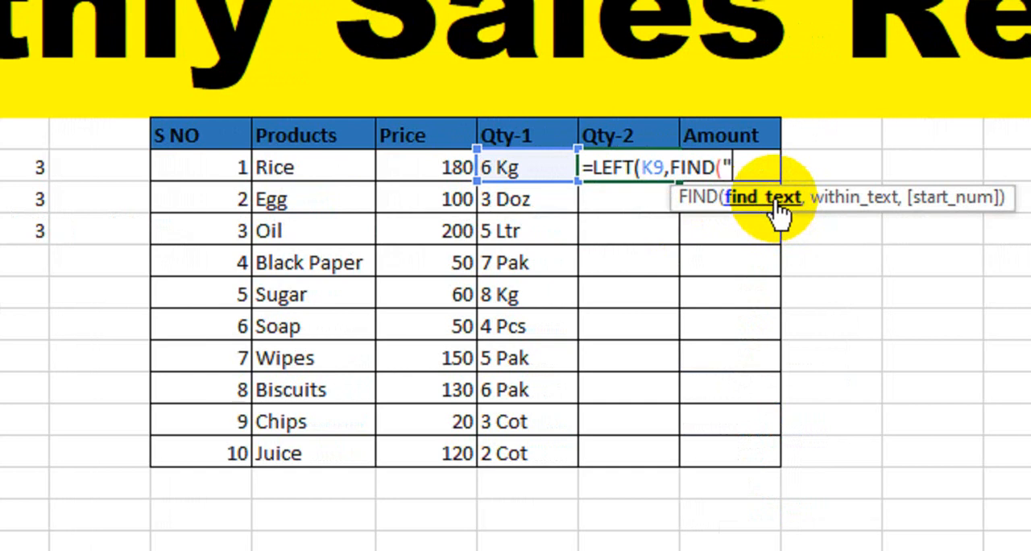
text(,)
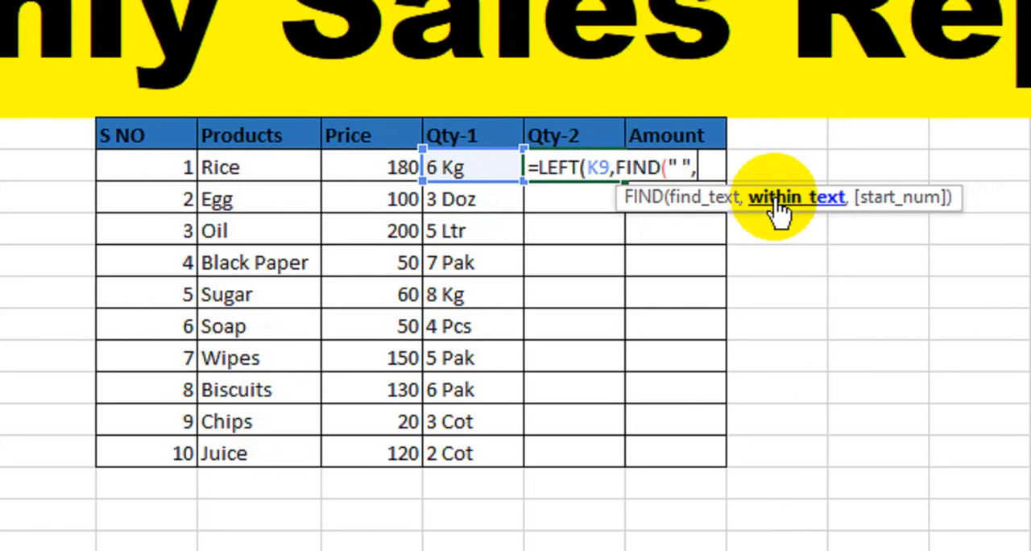
click(484, 169)
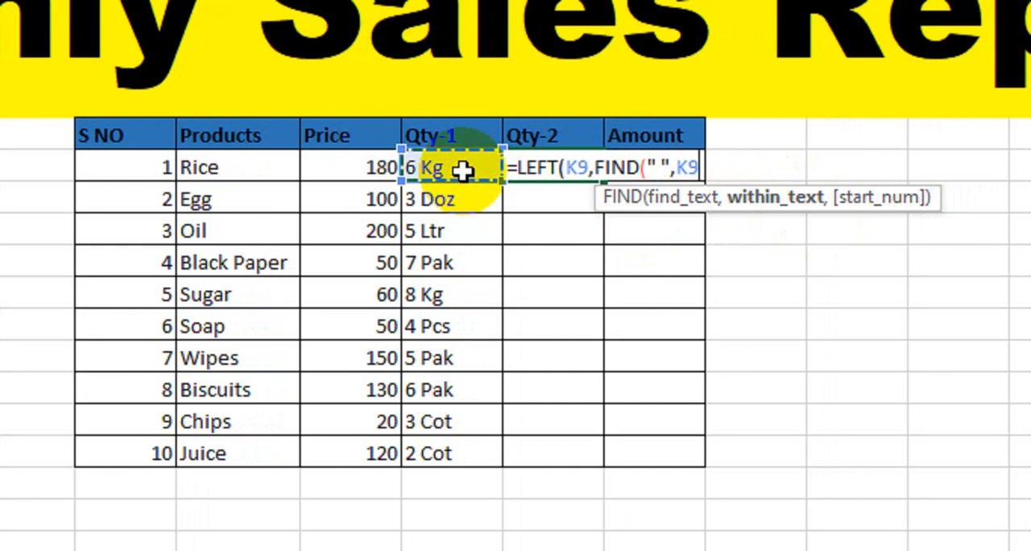
text())
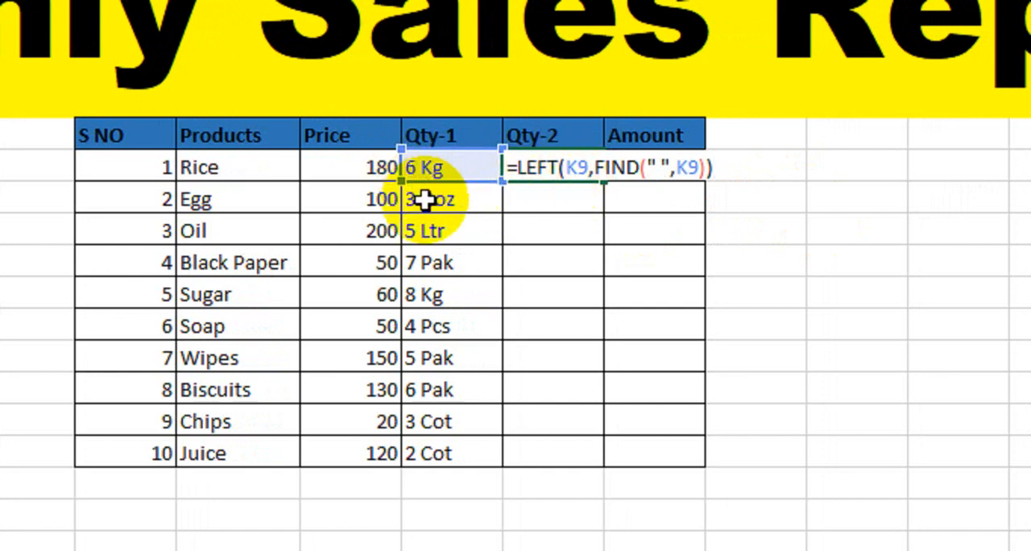
Subtract 1 from the FIND result in L9, completing the formula =LEFT(K9,FIND(" ",K9)-1).
click(673, 169)
text(,)
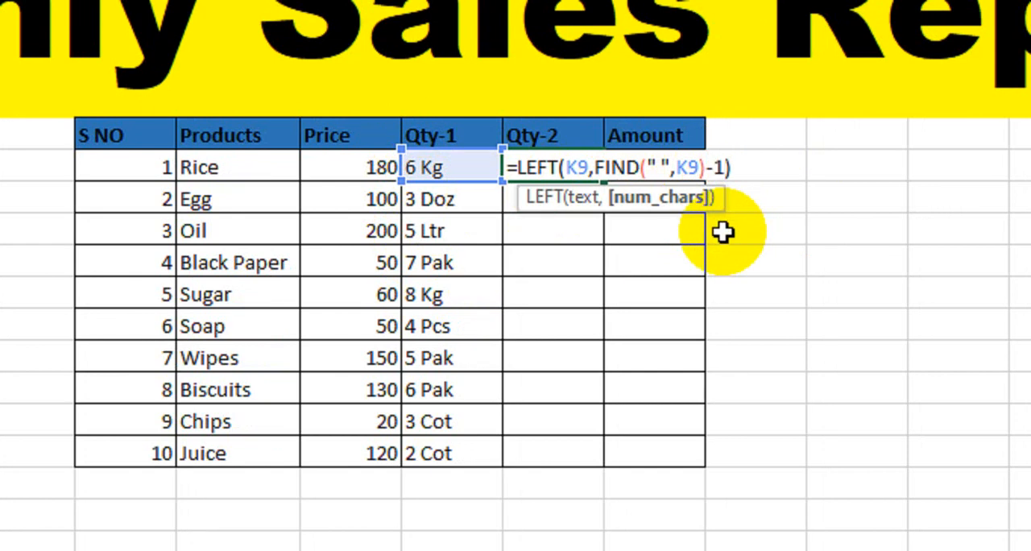
key(Return)
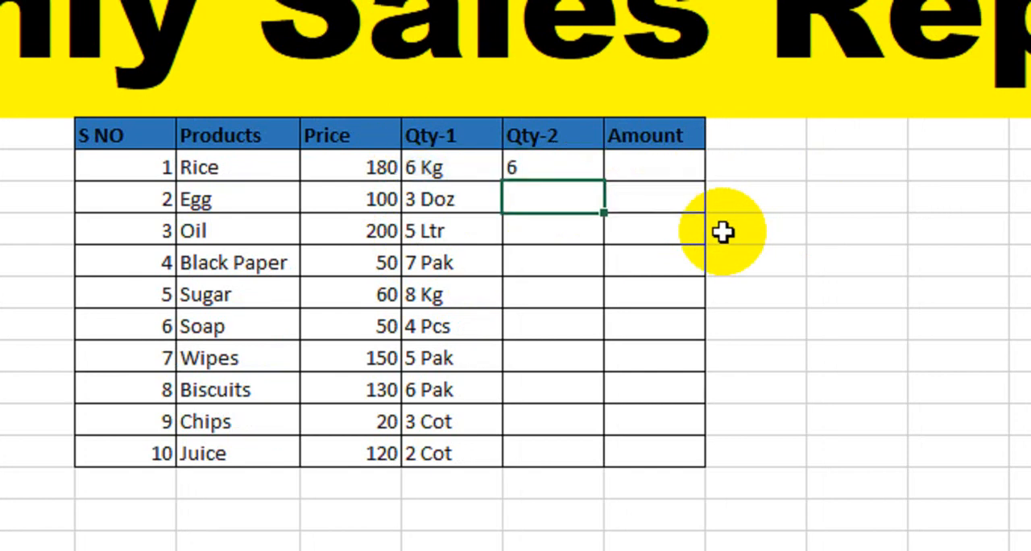
Widen column O and enter a sample first name in O9 and the number 6 in O10.
click(569, 169)
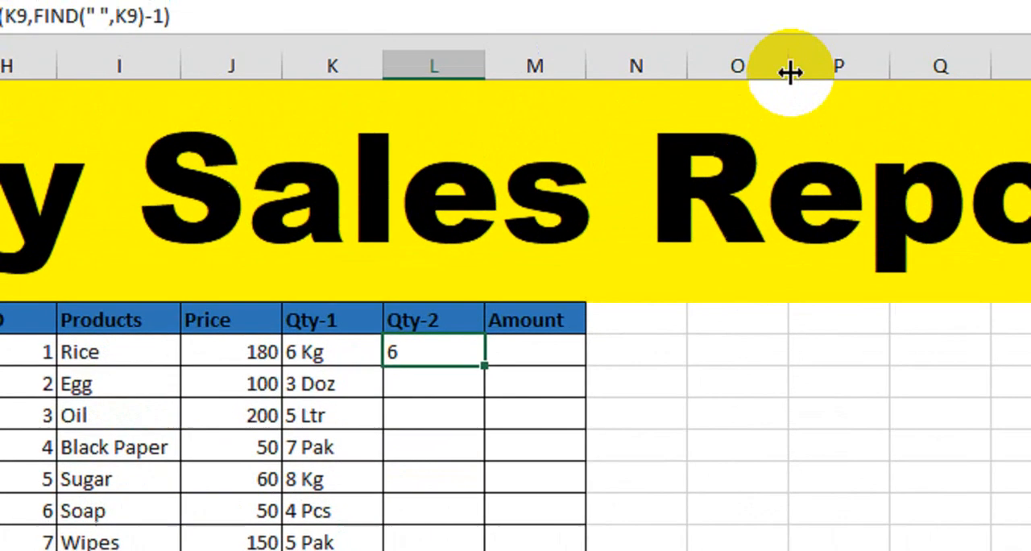
drag(789, 73, 791, 134)
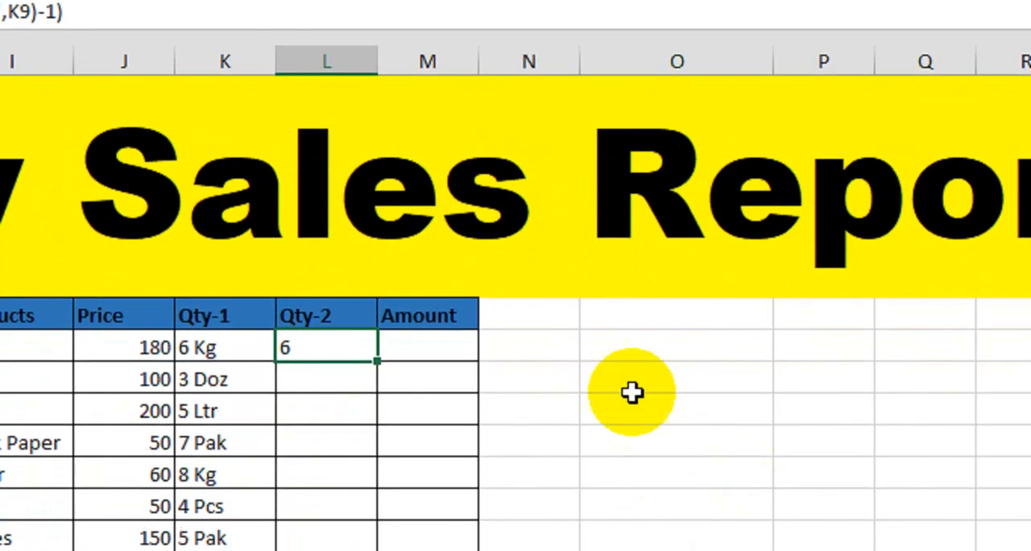
click(632, 346)
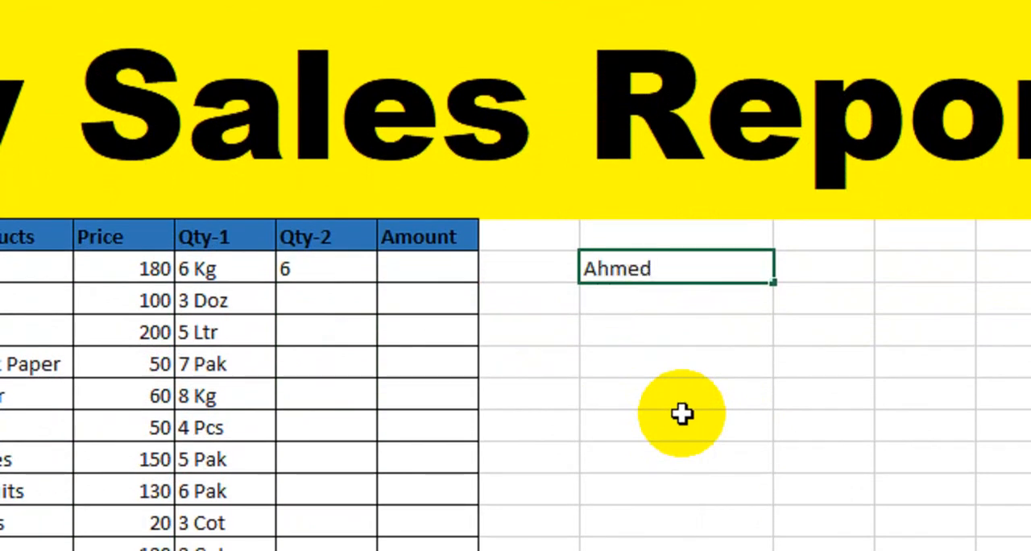
text(Ahmed)
key(Return)
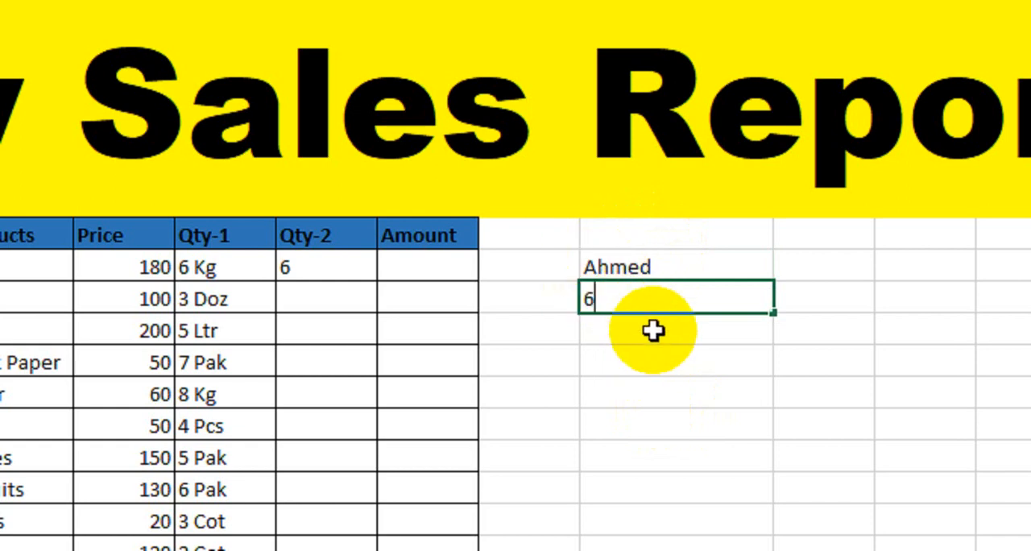
key(Return)
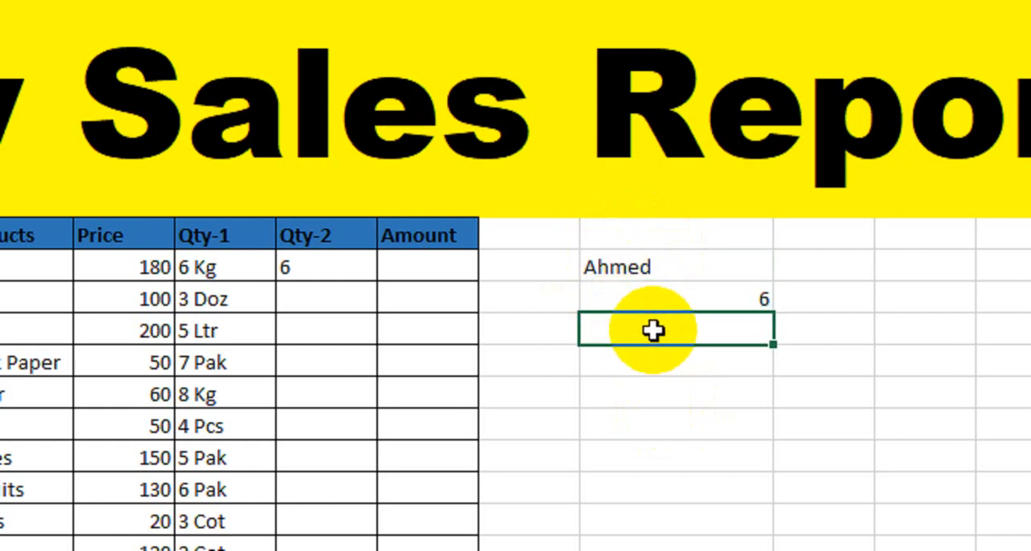
Open the Qty-2 formula for Rice in L9 for editing just before the LEFT function.
click(327, 267)
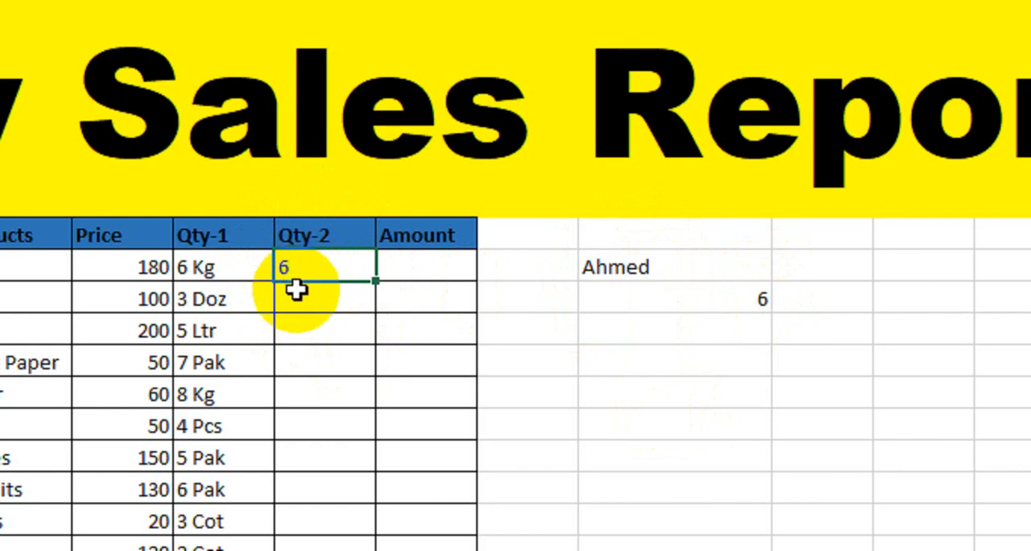
double_click(321, 266)
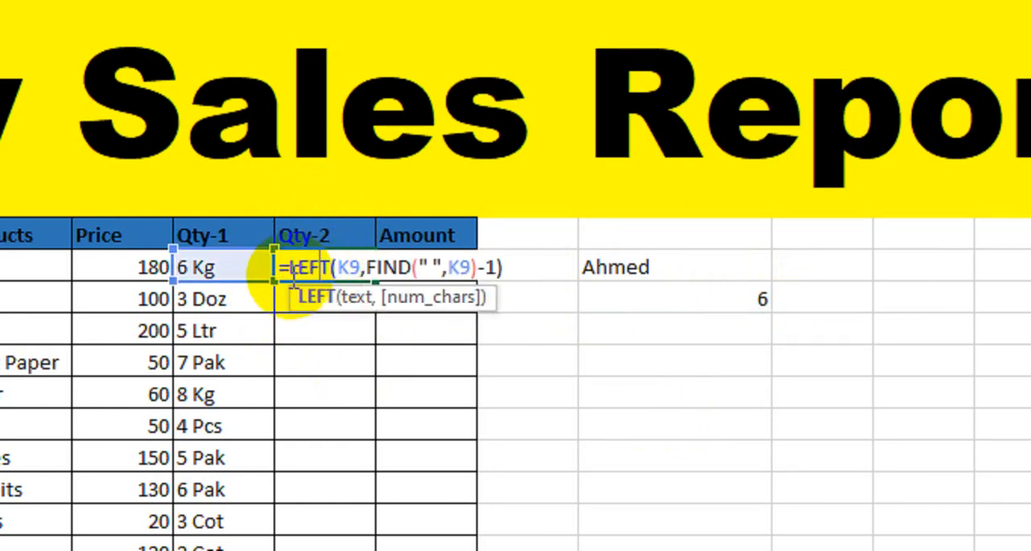
click(289, 269)
text(dat)
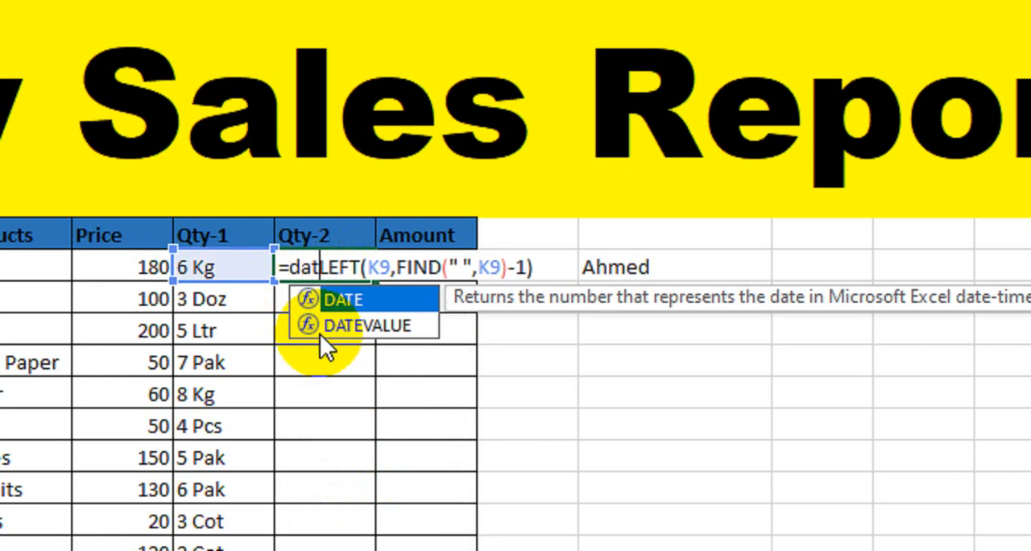
key(BackSpace)
key(BackSpace)
key(BackSpace)
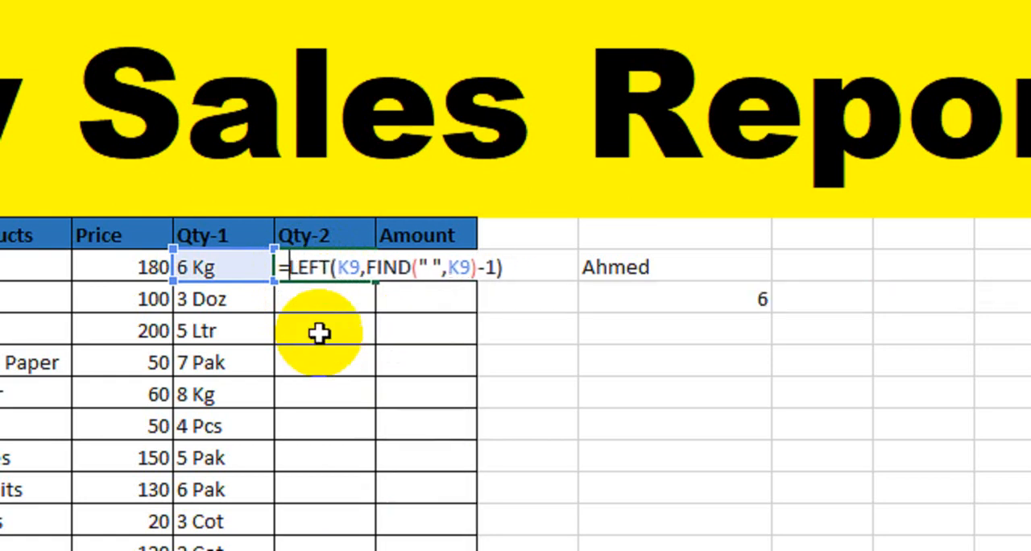
Wrap the L9 formula in the VALUE function, completing =VALUE(LEFT(K9,FIND(" ",K9)-1)).
text(value)
key(Tab)
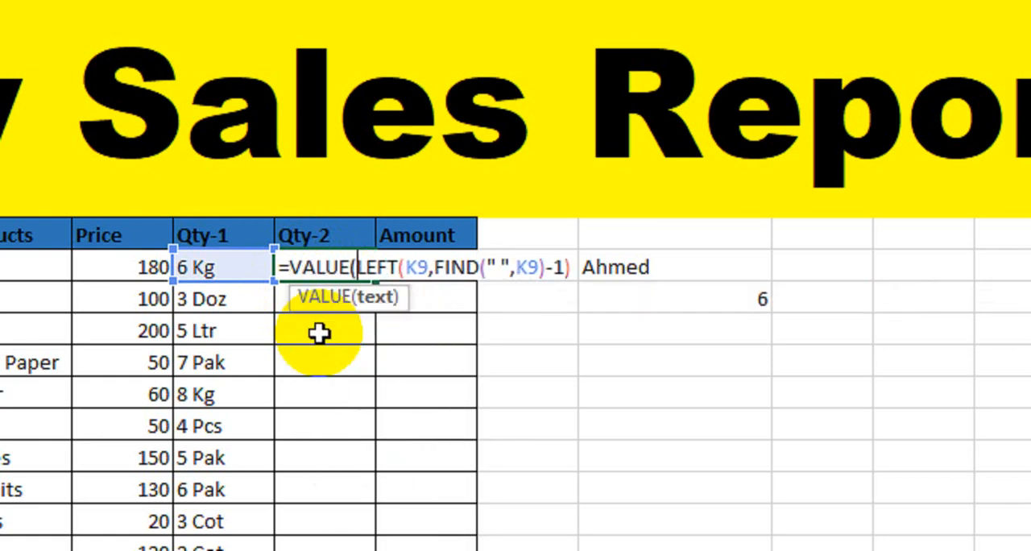
click(572, 266)
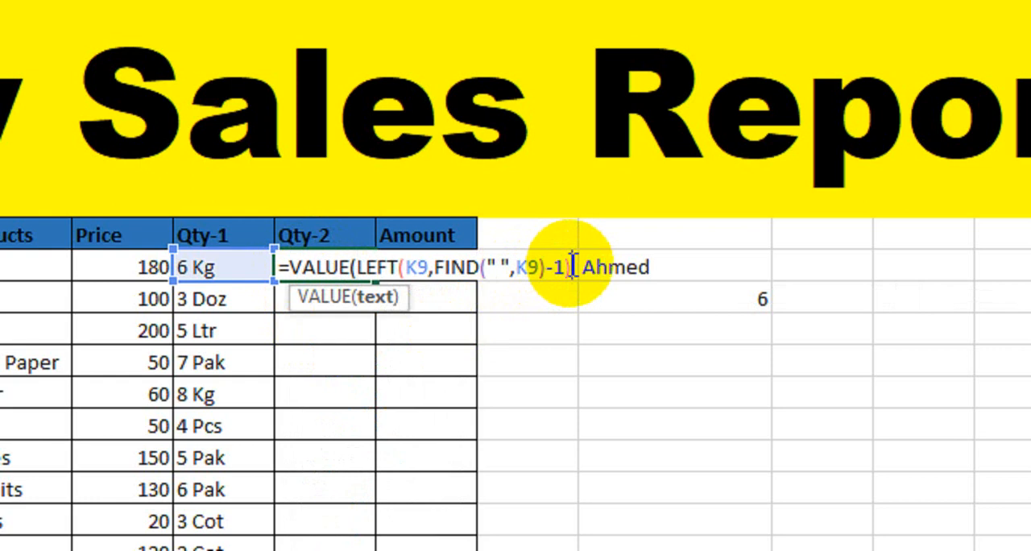
text())
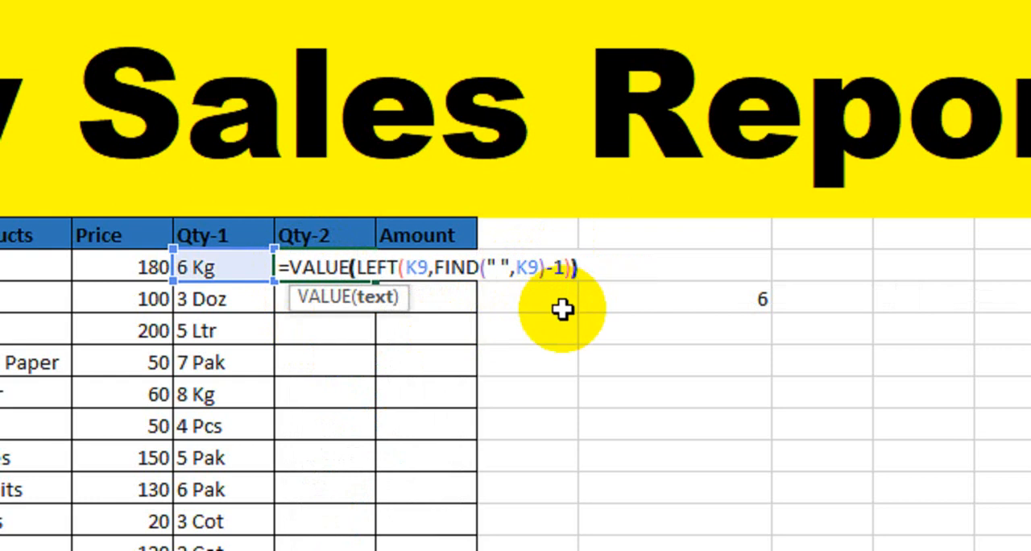
key(Return)
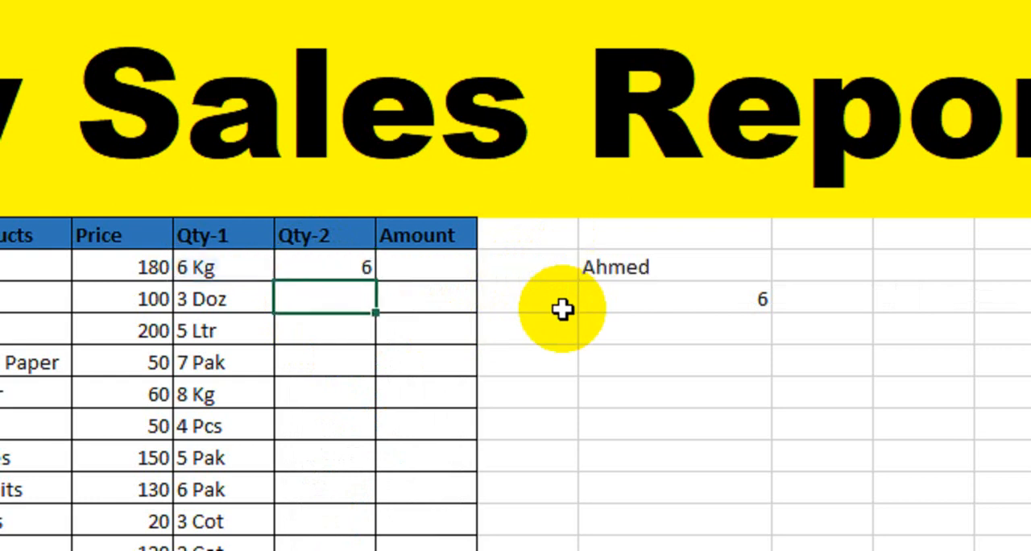
Fill the VALUE formula from L9 down the Qty-2 column to the Juice row, L18.
click(336, 268)
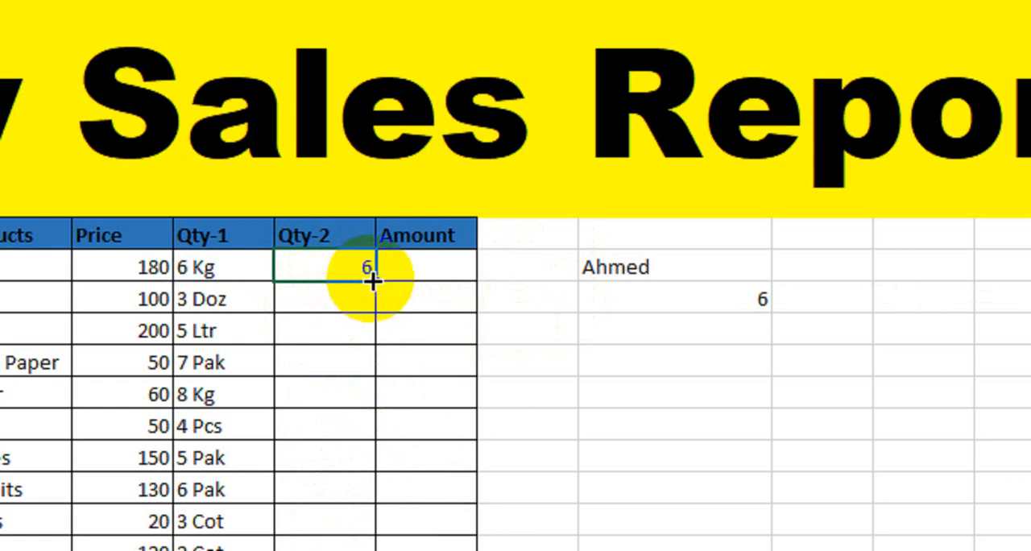
drag(375, 280, 344, 472)
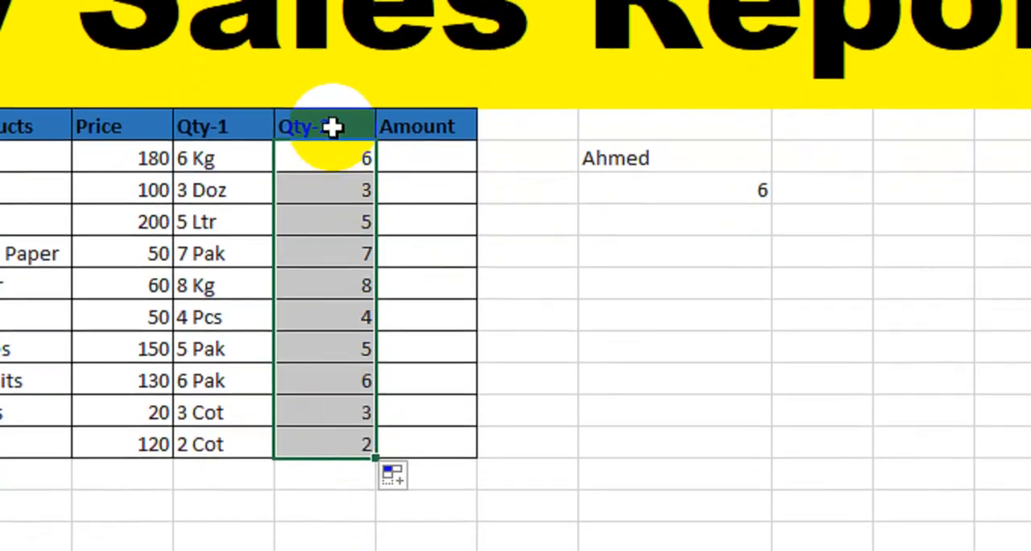
drag(336, 181, 335, 211)
click(317, 166)
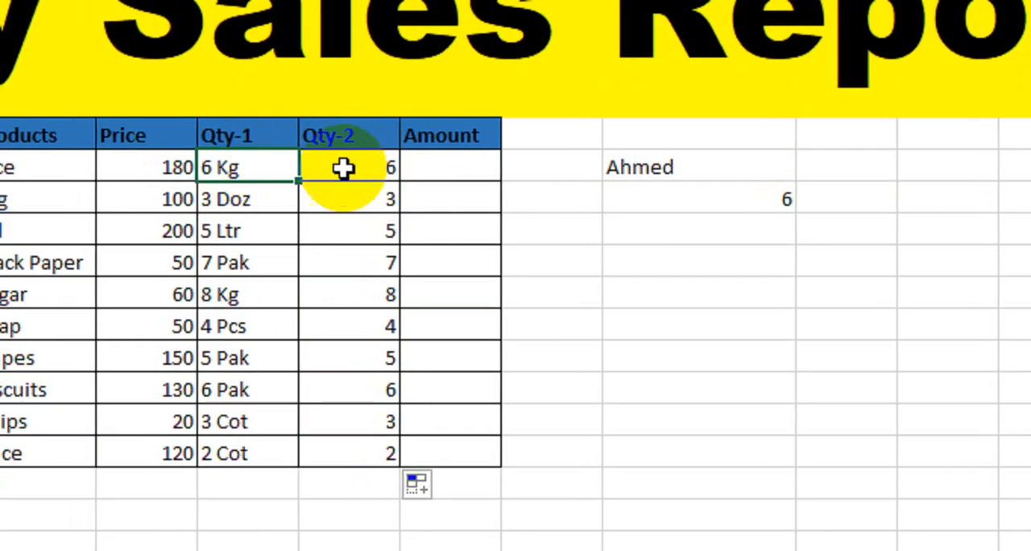
key(Delete)
key(ctrl+z)
Enter the formula =J9*L9 in M9 to calculate the amount for Rice from Price and Qty-2.
click(449, 167)
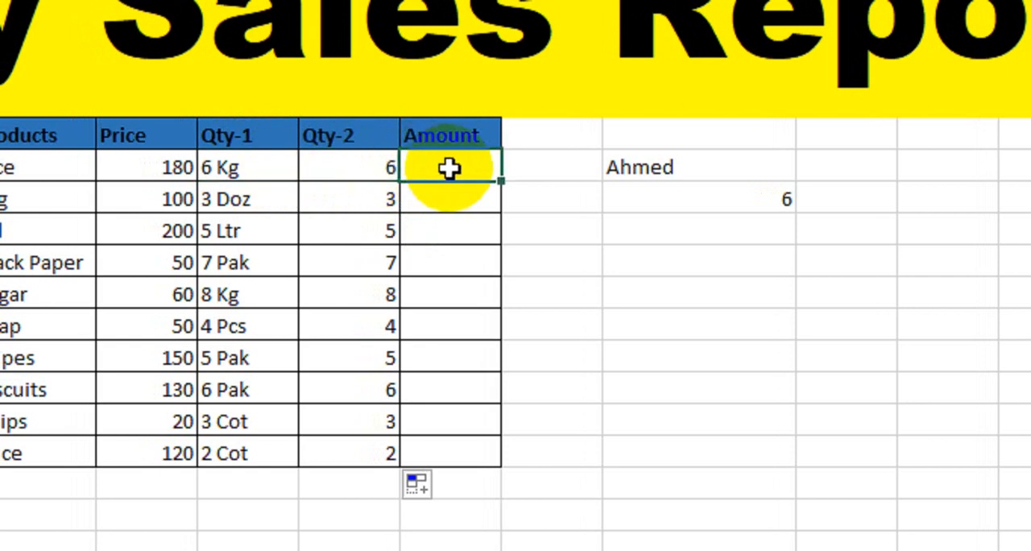
text(=)
click(171, 167)
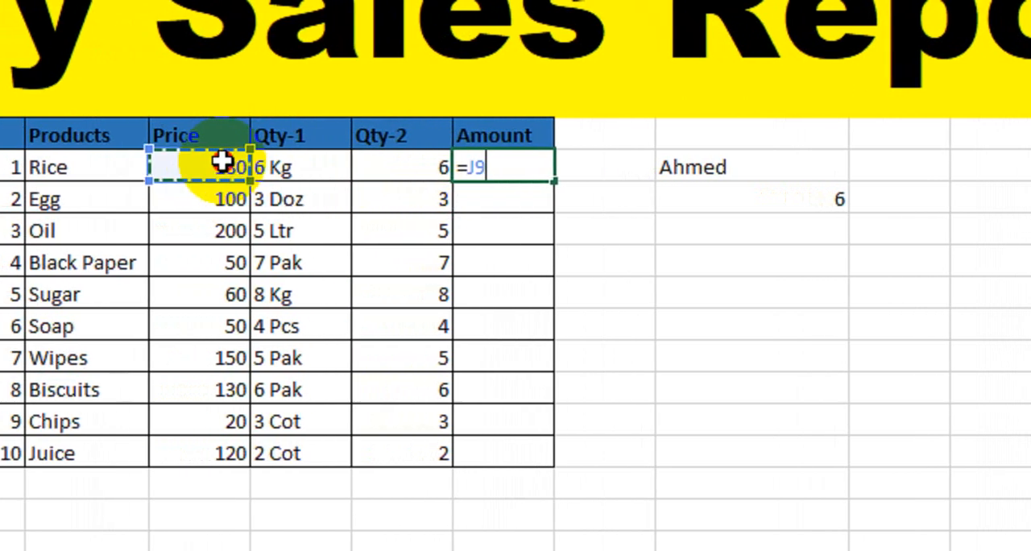
text(*)
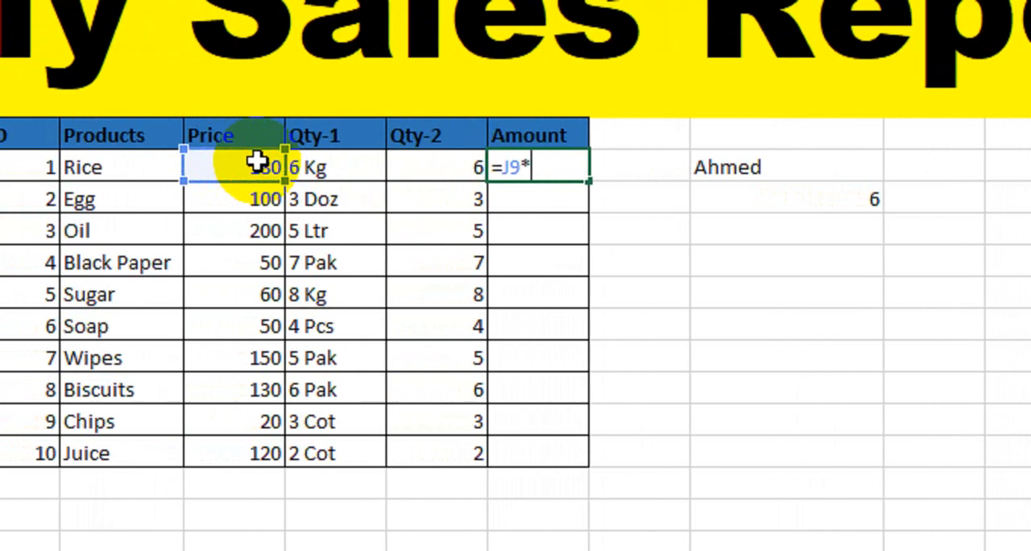
click(413, 166)
key(Return)
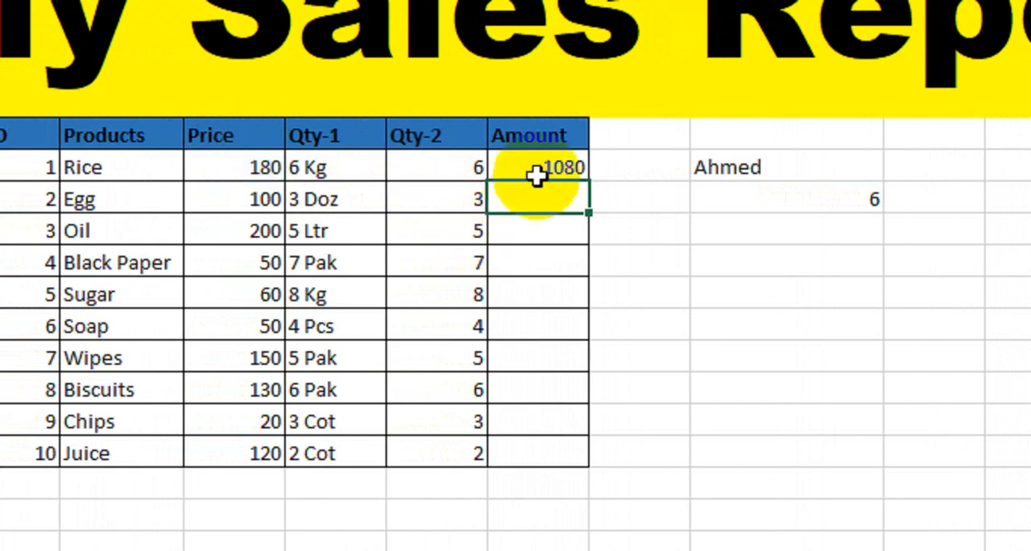
Compare the Qty-1 and Qty-2 columns and fill the amount formula from M9 down to M18.
click(538, 171)
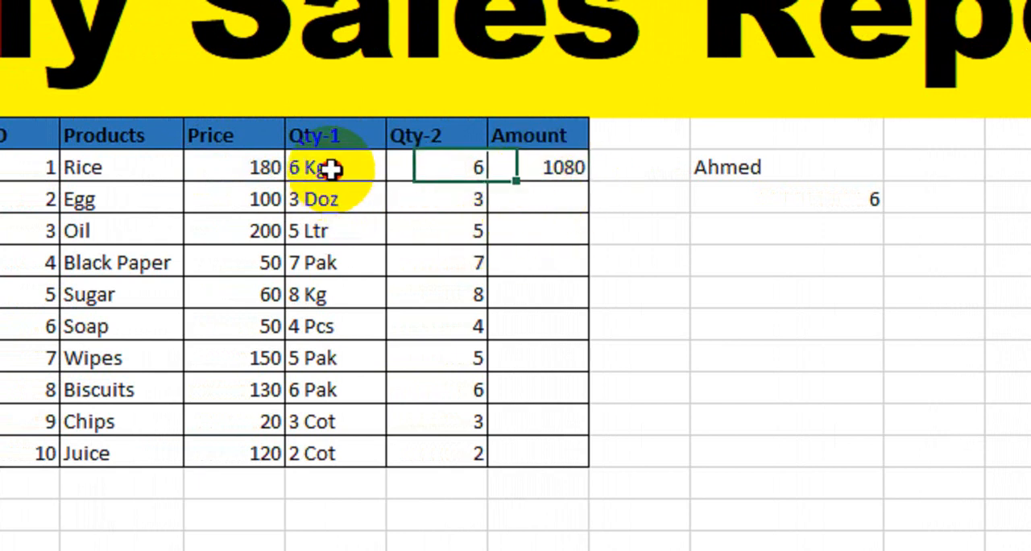
drag(333, 166, 307, 456)
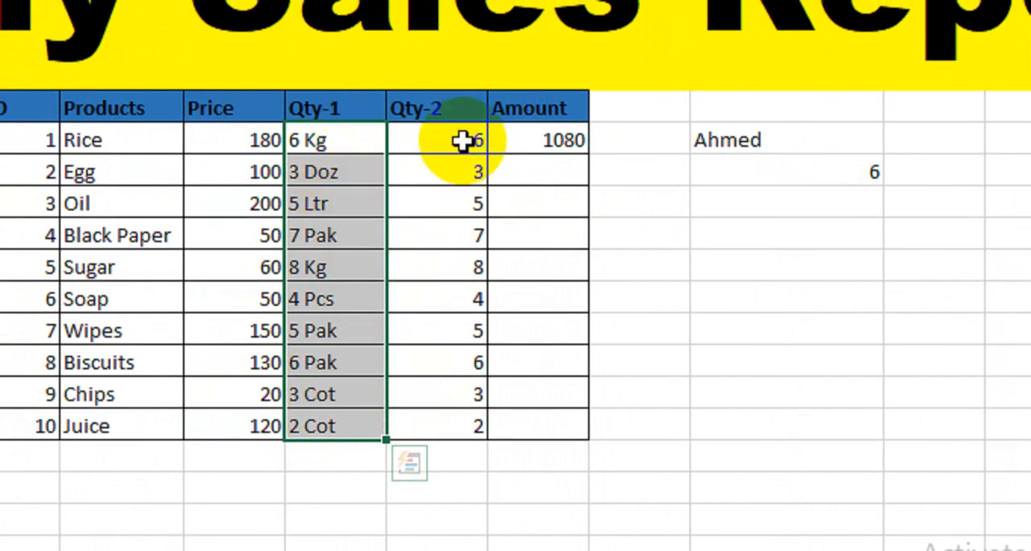
drag(462, 141, 458, 426)
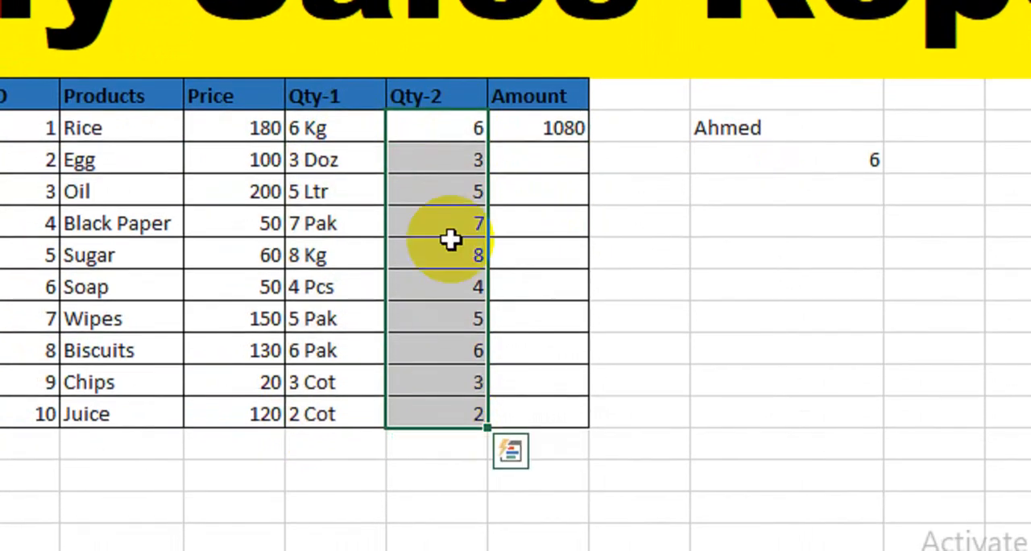
click(565, 128)
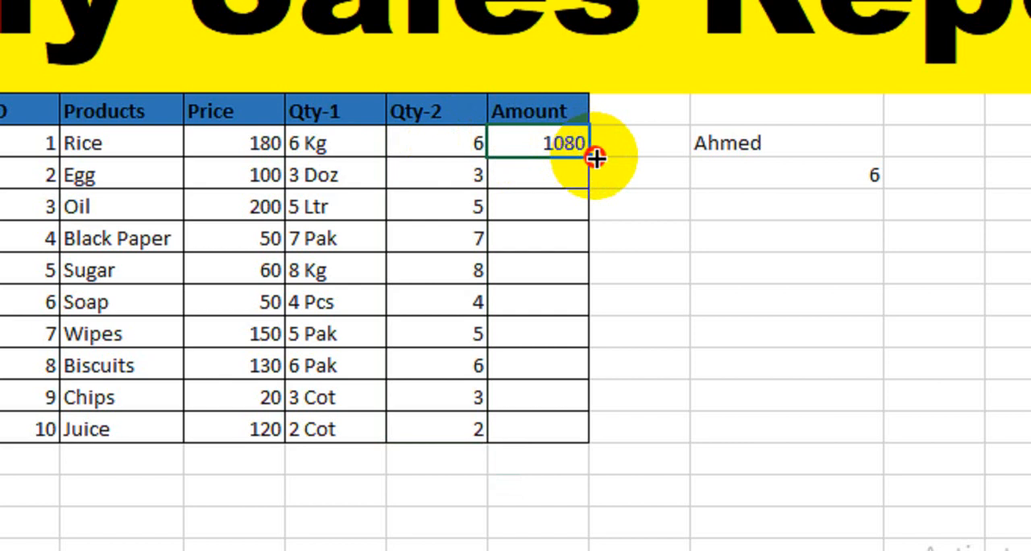
drag(596, 158, 551, 427)
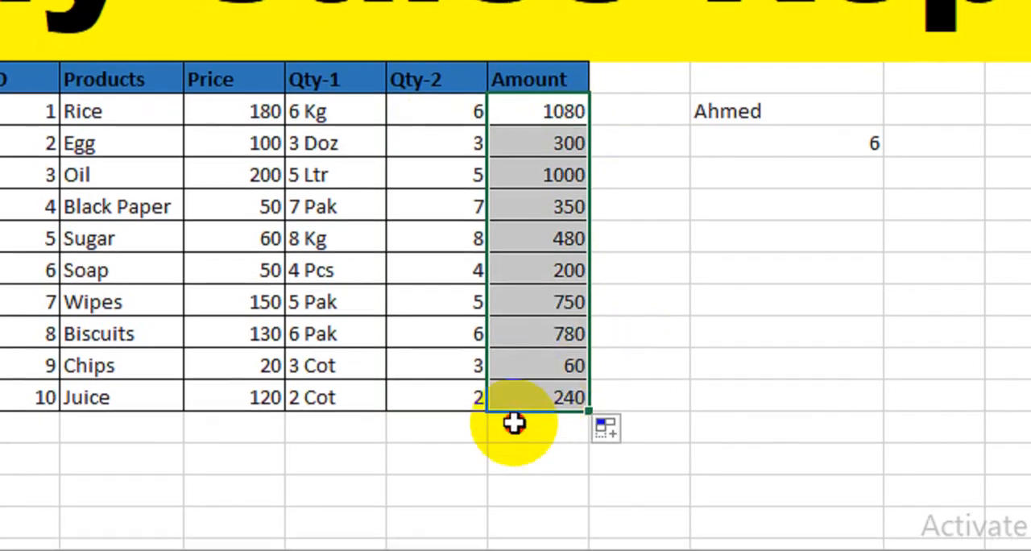
Total the Amount column in M19 with the formula =SUM(M9:M18).
click(515, 439)
key(alt+equal)
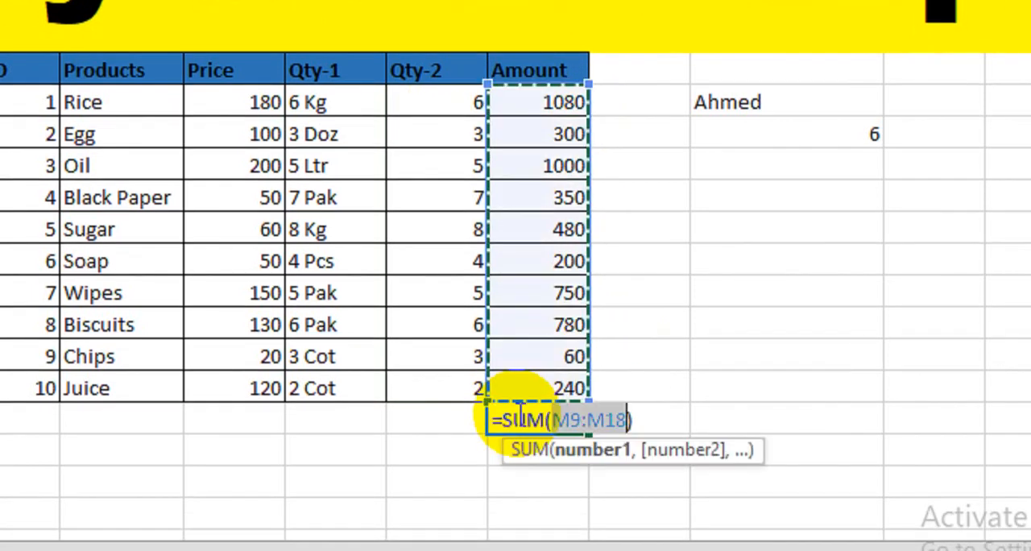
key(Return)
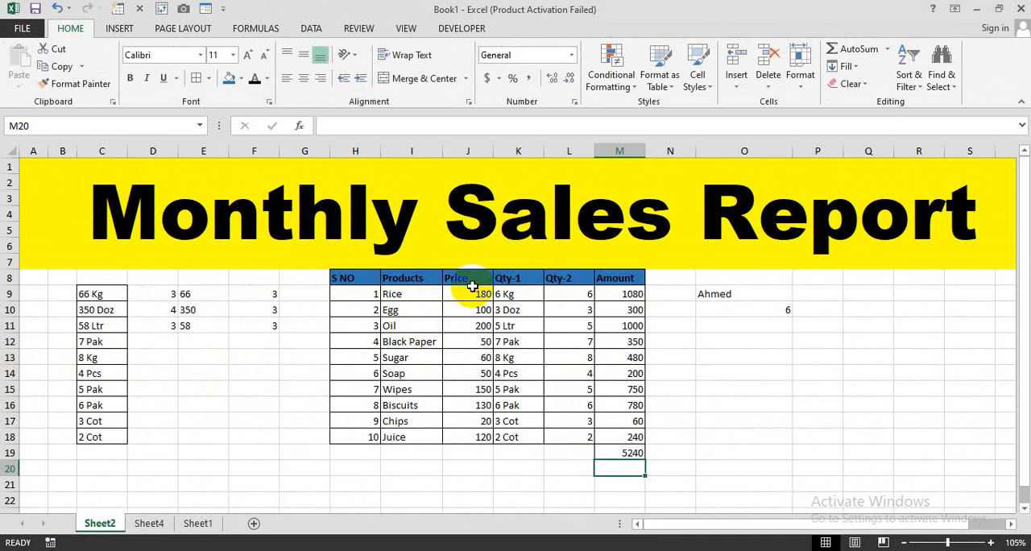
drag(503, 297, 505, 436)
click(461, 467)
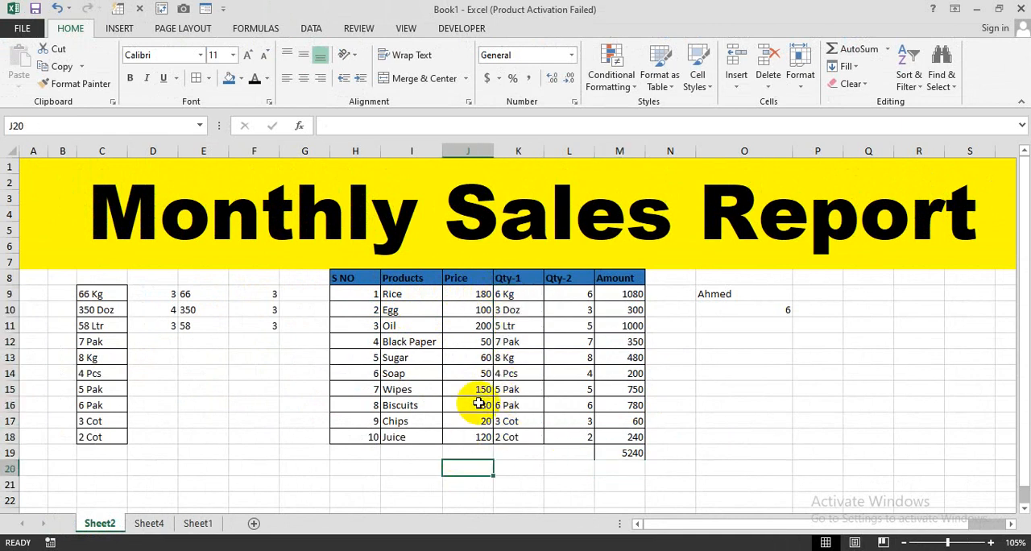